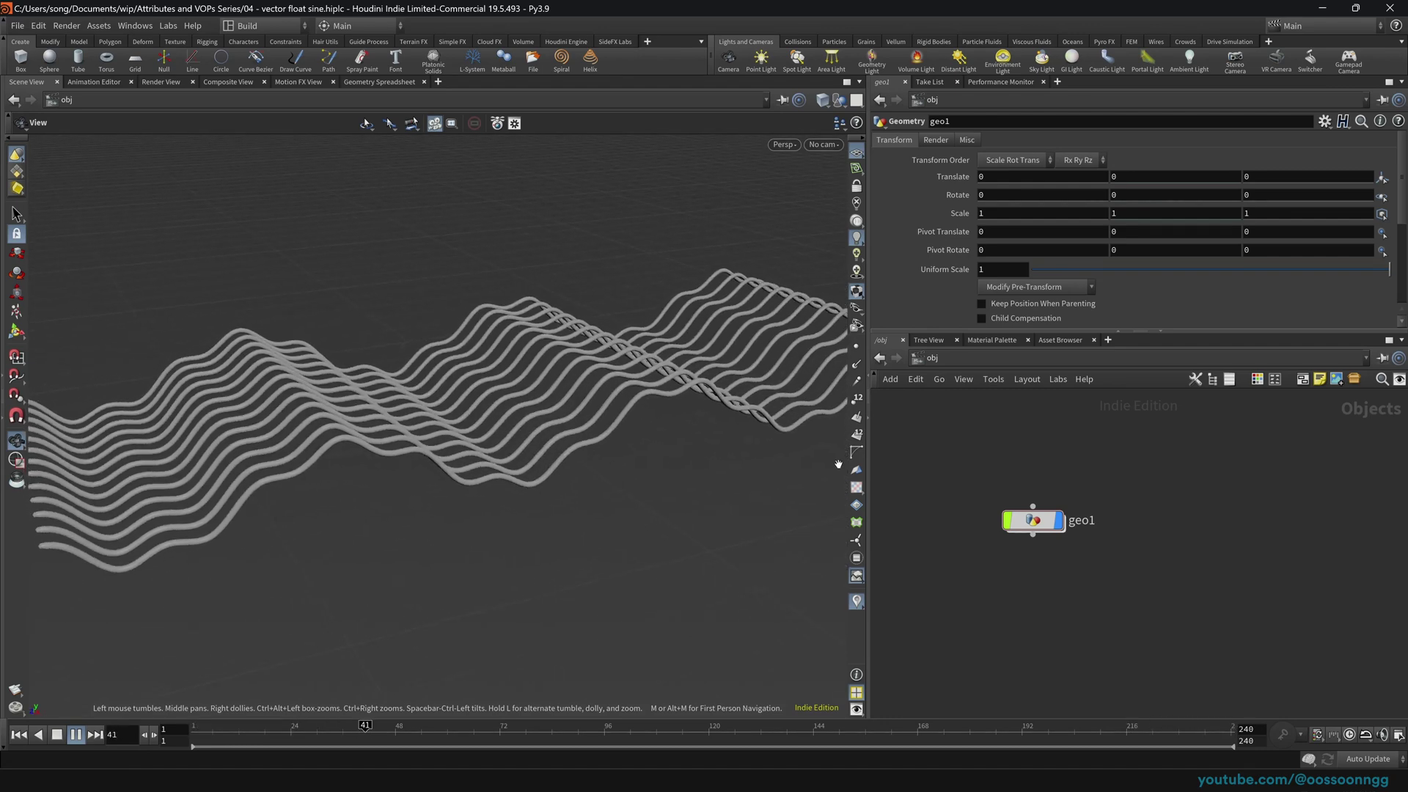
Step: Stop playback, return to the first frame, and open the attribvop1 network inside geo1
{"action": "left_click_drag", "start_coordinate": [934, 467], "coordinate": [1106, 556]}
{"action": "key", "text": "Up"}
{"action": "key", "text": "ctrl+Up"}
{"action": "key", "text": "Return"}
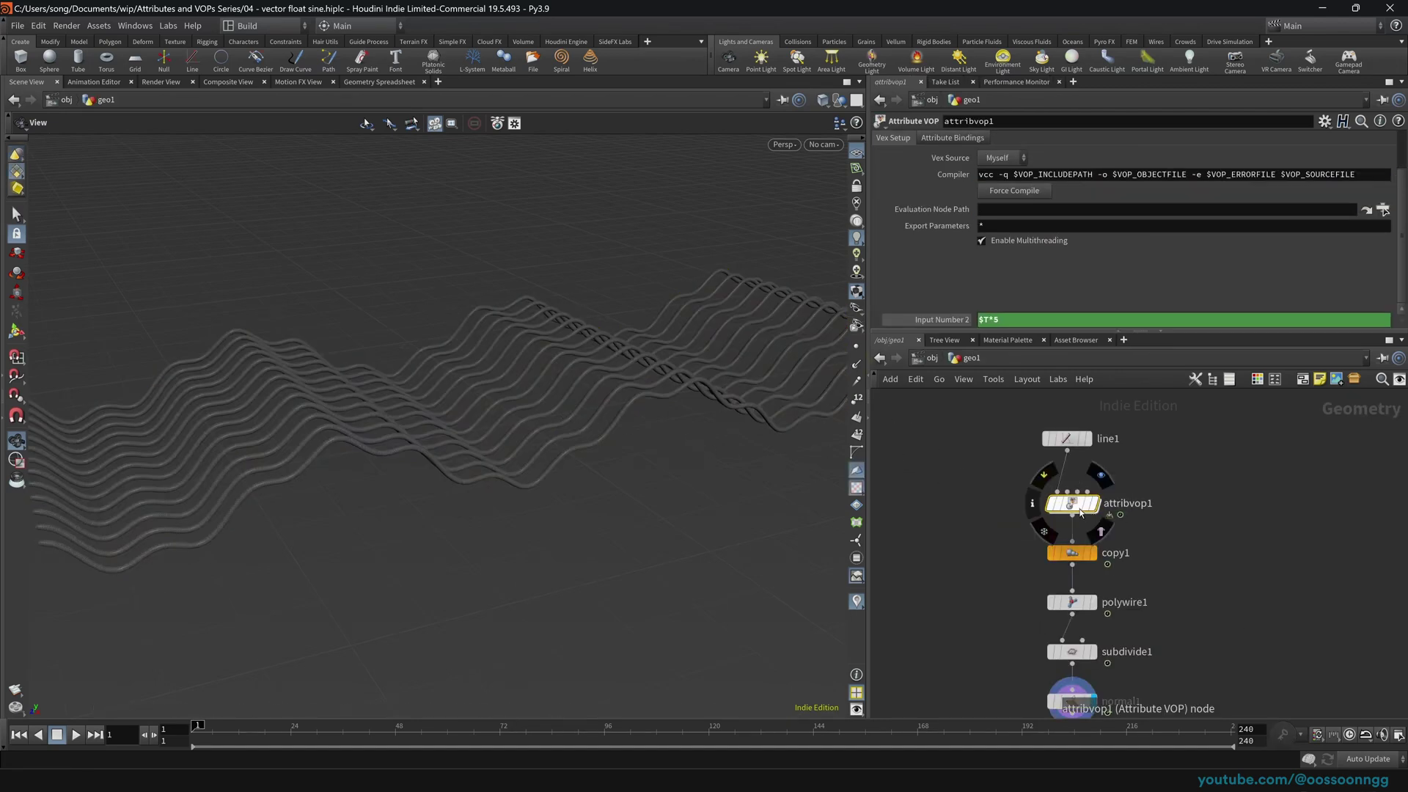
{"action": "double_click", "coordinate": [1078, 508]}
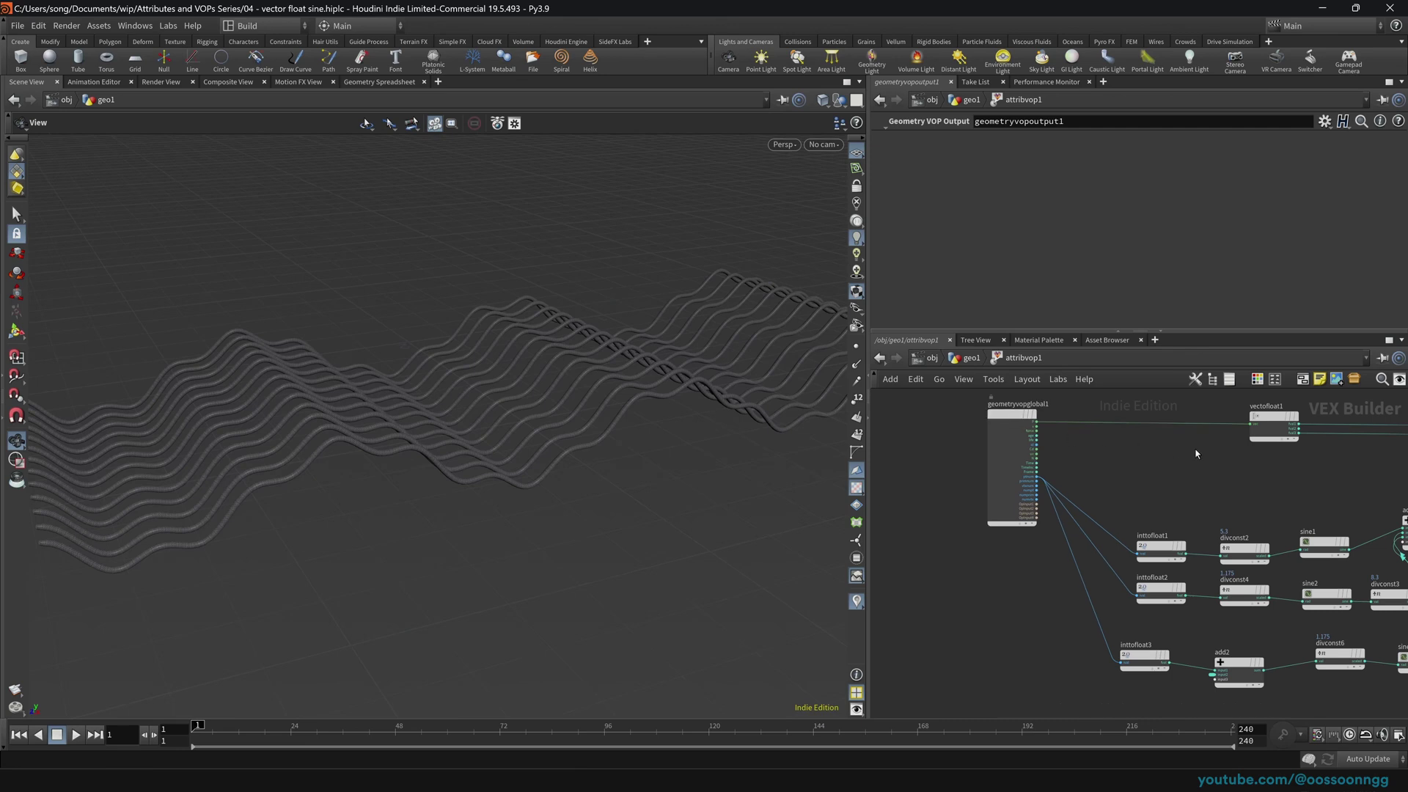
Step: Examine the finished VOP network, from the float/vector conversion nodes to the sine, divide and add branches
{"action": "scroll", "coordinate": [1197, 455], "scroll_direction": "up", "scroll_amount": 2}
{"action": "middle_click_drag", "start_coordinate": [1297, 475], "coordinate": [1019, 534]}
{"action": "left_click_drag", "start_coordinate": [988, 431], "coordinate": [1342, 498]}
{"action": "middle_click_drag", "start_coordinate": [1191, 518], "coordinate": [1076, 521]}
{"action": "left_click", "coordinate": [1098, 421]}
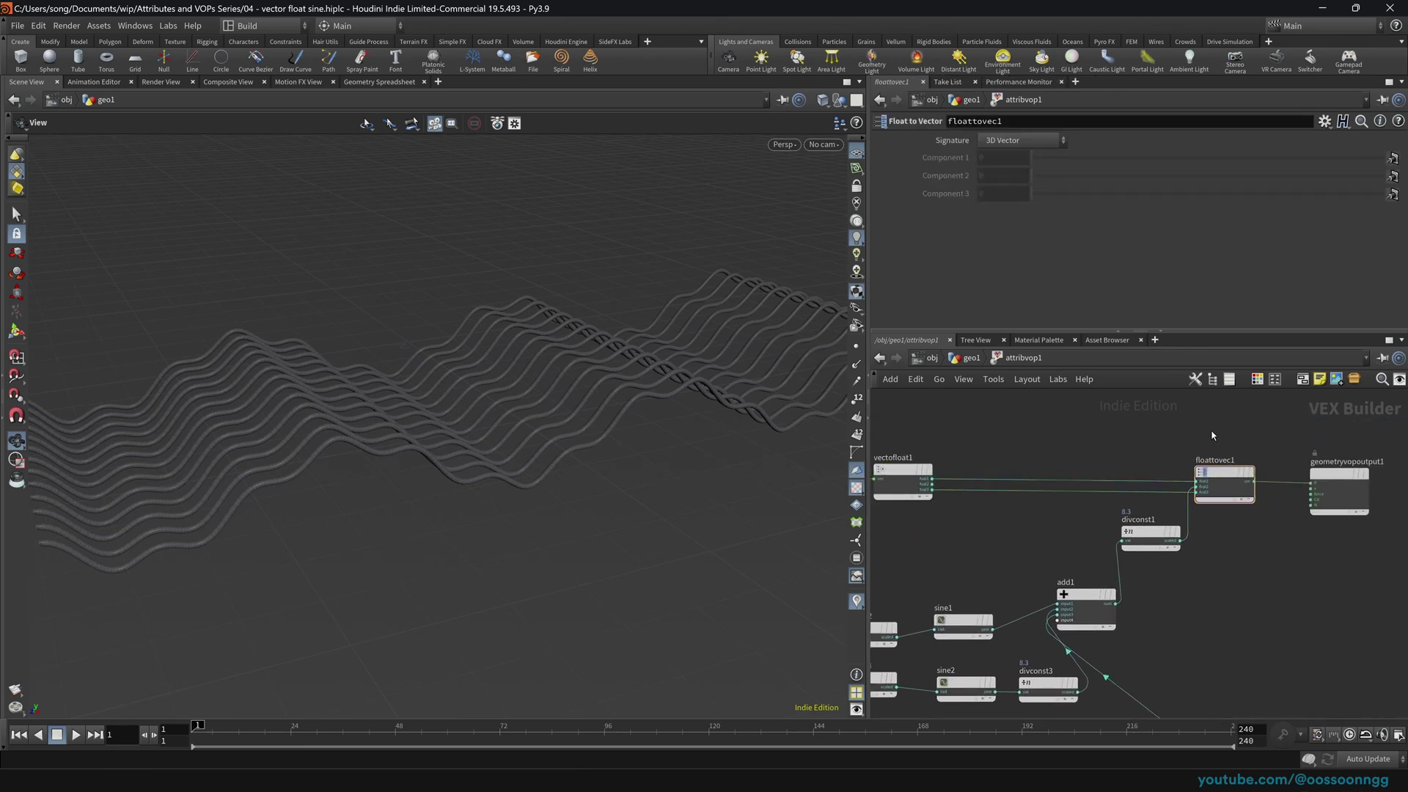
{"action": "middle_click_drag", "start_coordinate": [1063, 462], "coordinate": [1141, 452]}
{"action": "mouse_move", "coordinate": [613, 402]}
{"action": "left_mouse_down"}
{"action": "mouse_move", "coordinate": [719, 513]}
{"action": "mouse_move", "coordinate": [609, 493]}
{"action": "mouse_move", "coordinate": [609, 386]}
{"action": "mouse_move", "coordinate": [632, 382]}
{"action": "mouse_move", "coordinate": [613, 384]}
{"action": "left_mouse_up"}
{"action": "middle_click_drag", "start_coordinate": [1035, 553], "coordinate": [1051, 475]}
{"action": "scroll", "coordinate": [1203, 514], "scroll_direction": "up", "scroll_amount": 2}
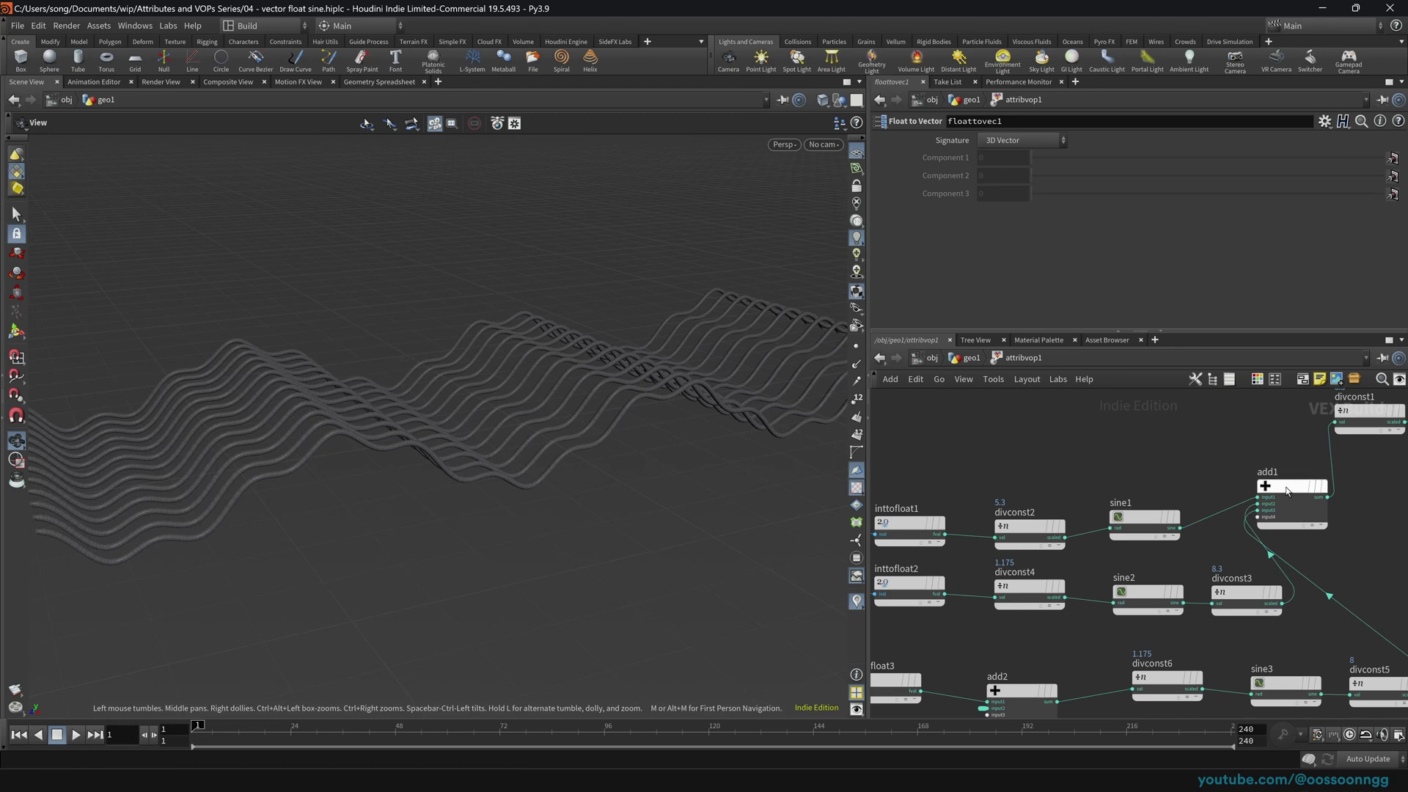
{"action": "middle_click_drag", "start_coordinate": [1052, 443], "coordinate": [1150, 438]}
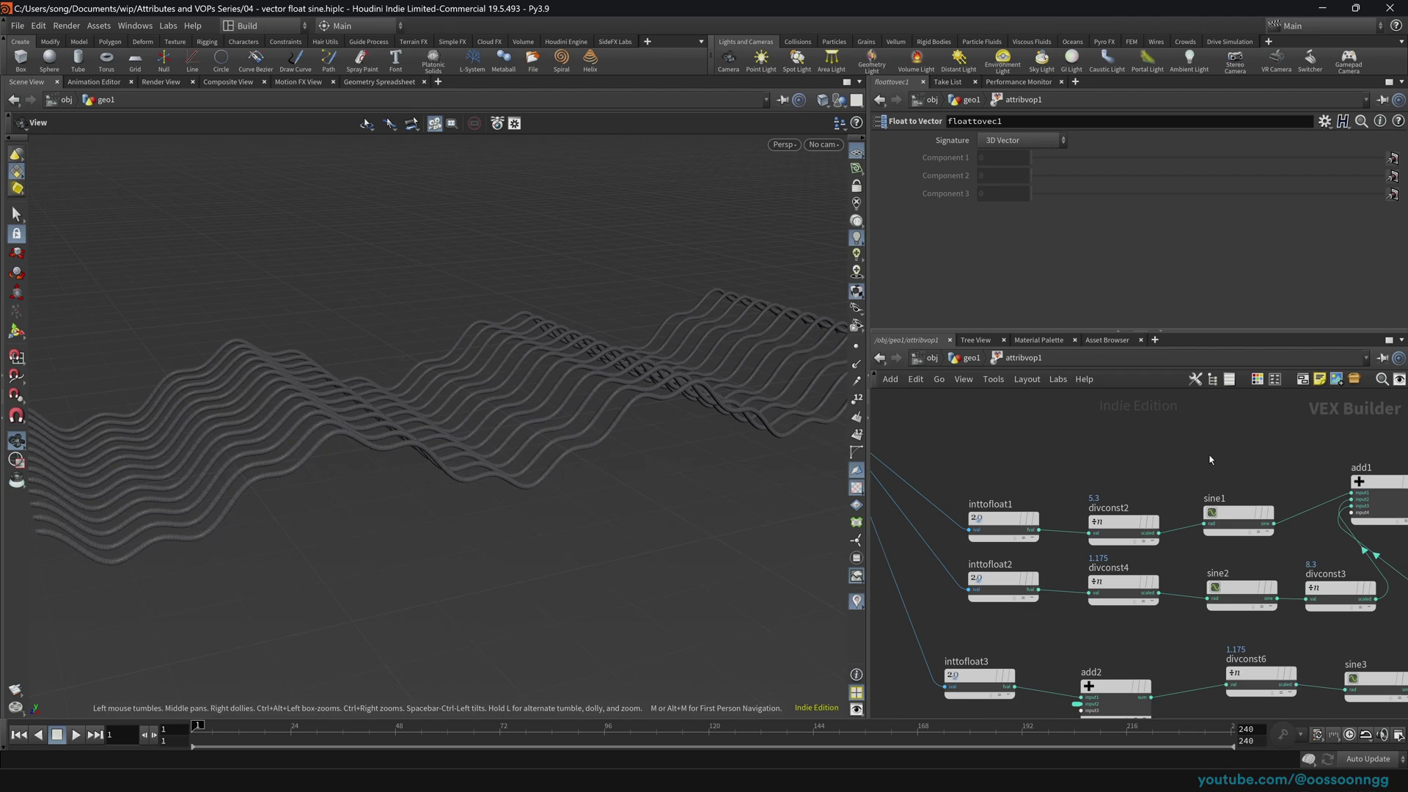
Step: Go back up through geo1 to the object level and play the wave animation to frame 40
{"action": "key", "text": "u"}
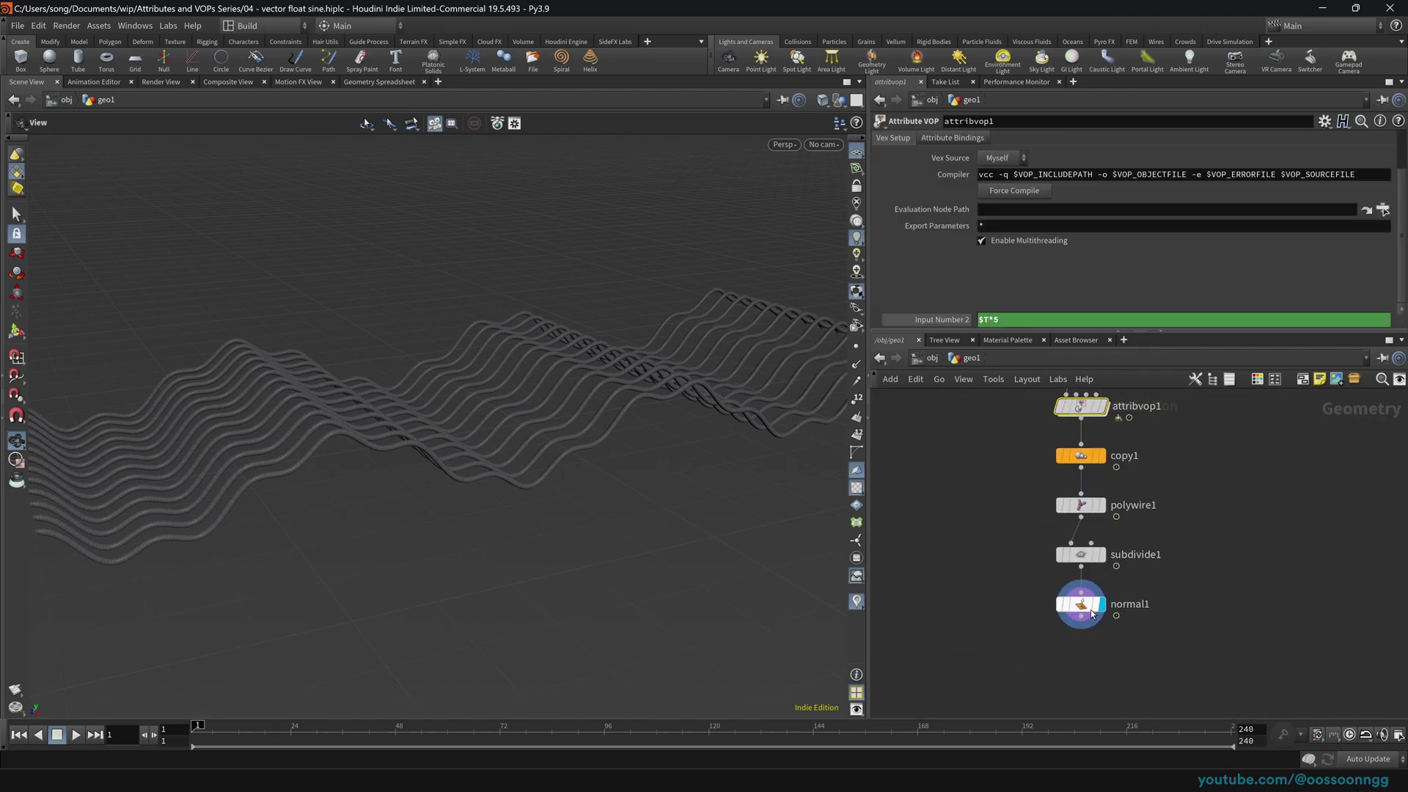
{"action": "left_click", "coordinate": [1091, 613]}
{"action": "left_click", "coordinate": [929, 360]}
{"action": "left_click", "coordinate": [952, 496]}
{"action": "key", "text": "Up"}
{"action": "key", "text": "Up"}
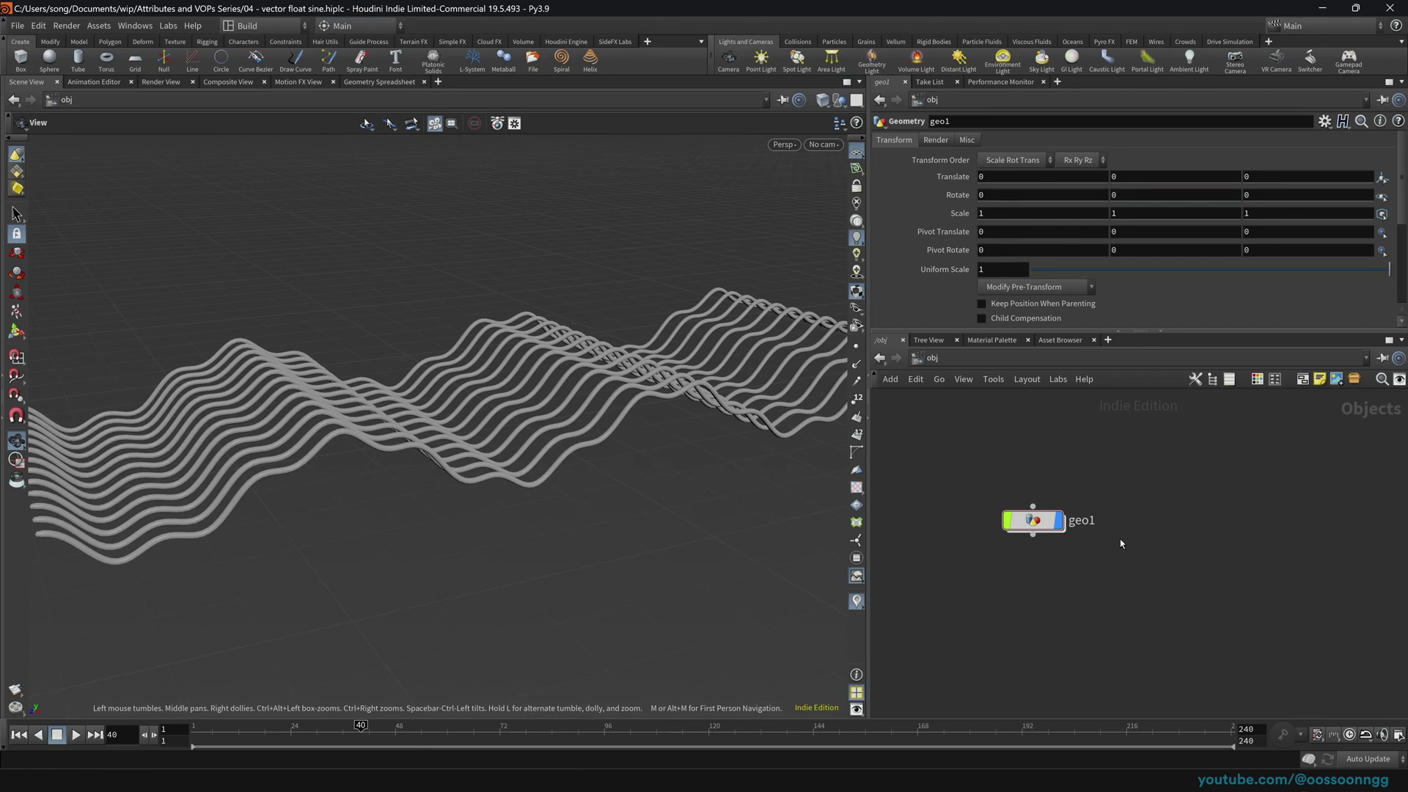
Step: Save the scene and delete the geo1 object
{"action": "left_click_drag", "start_coordinate": [1033, 521], "coordinate": [1098, 519]}
{"action": "left_click", "coordinate": [17, 25]}
{"action": "left_click", "coordinate": [94, 126]}
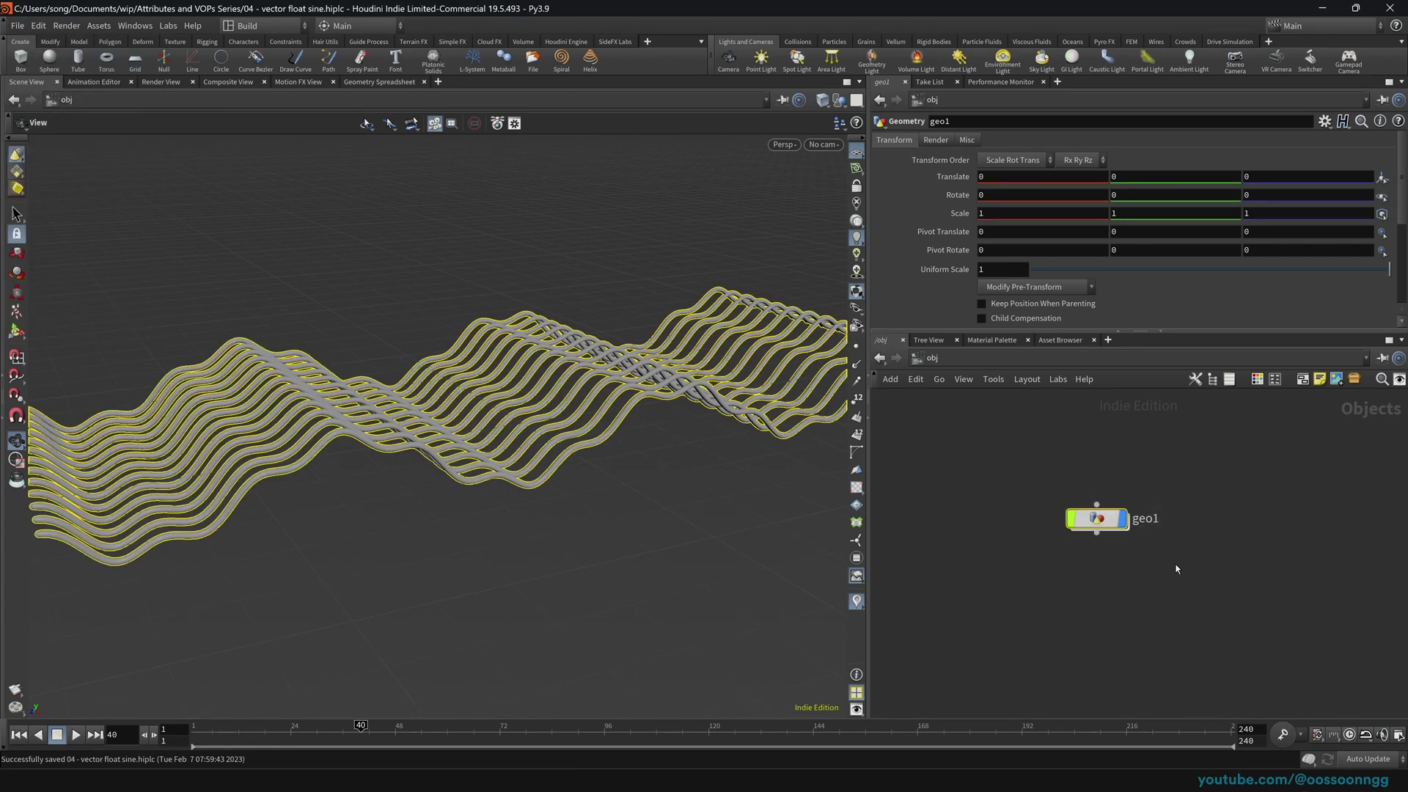
{"action": "key", "text": "Delete"}
Step: Create a new Geometry object and go inside it
{"action": "key", "text": "Tab"}
{"action": "type", "text": "ge"}
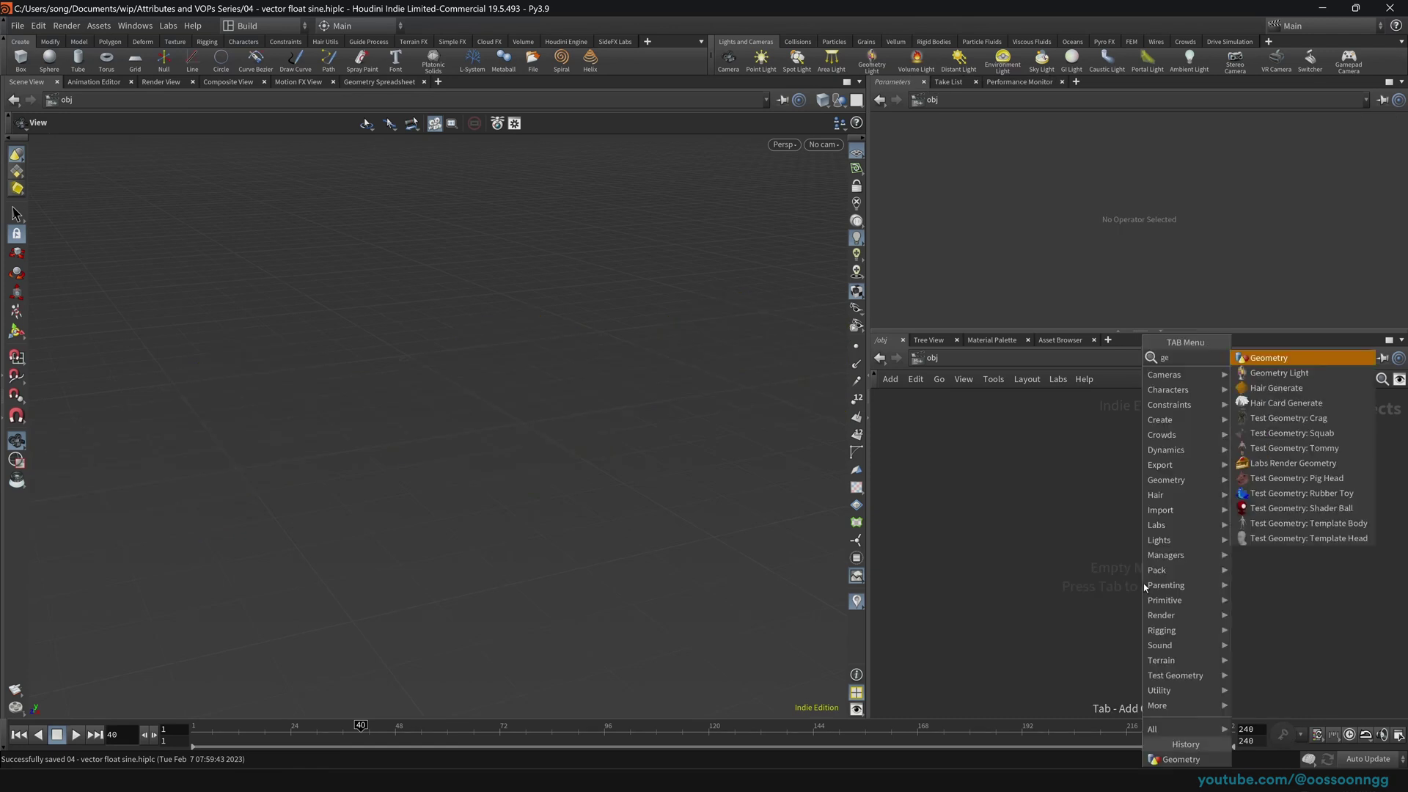
{"action": "key", "text": "Return"}
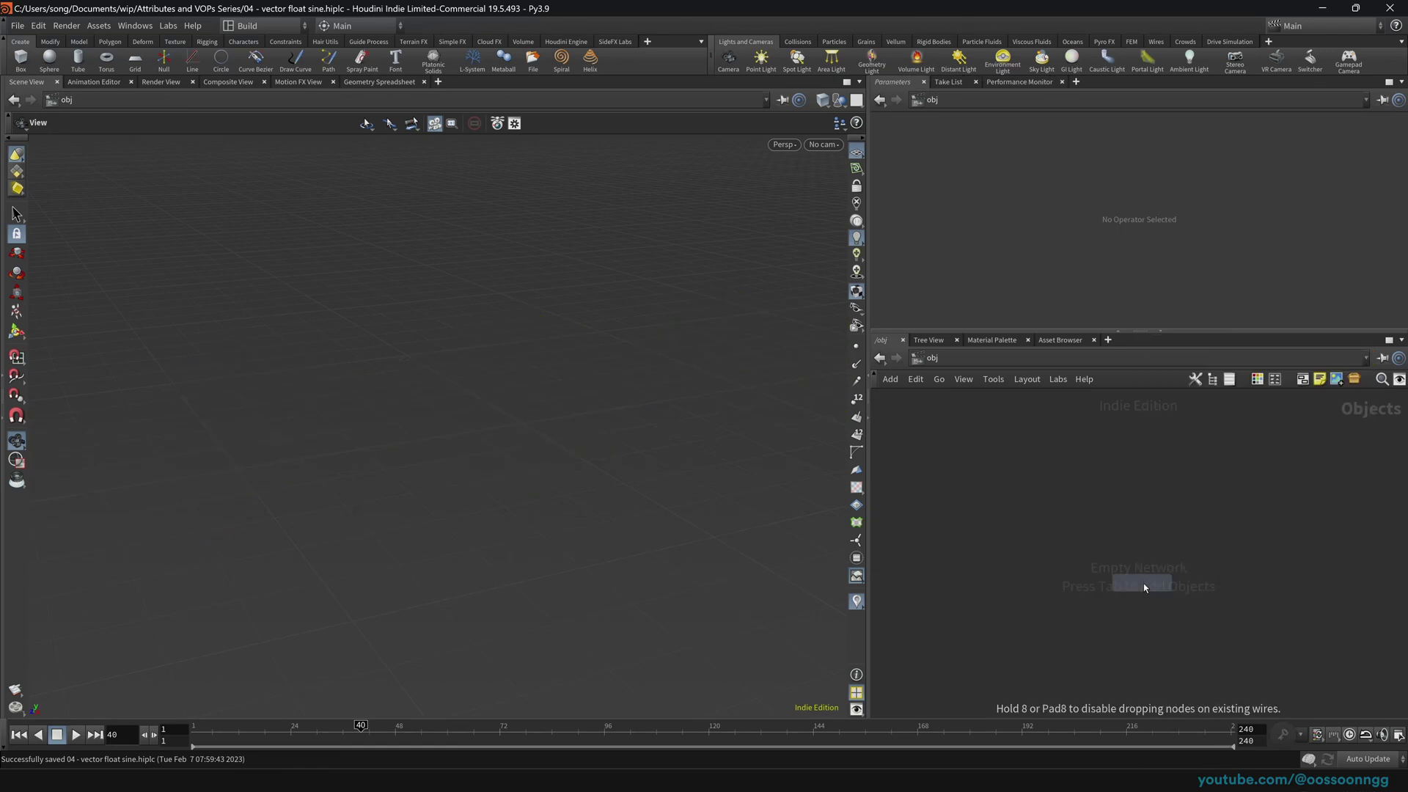
{"action": "left_click", "coordinate": [1093, 509]}
{"action": "key", "text": "Return"}
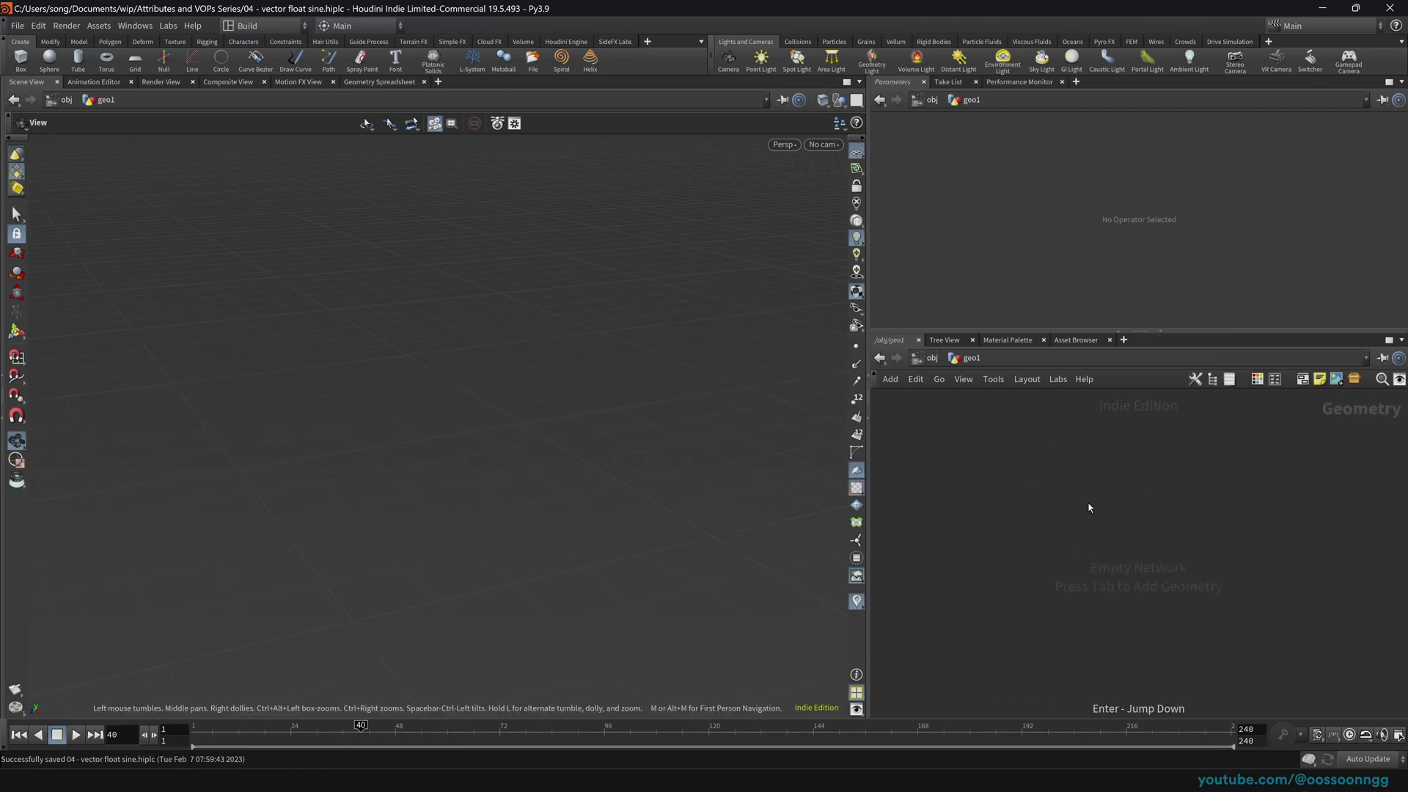
Step: Add a Line node to the empty geometry network and frame the line in the viewport
{"action": "key", "text": "Tab"}
{"action": "type", "text": "line"}
{"action": "key", "text": "Return"}
{"action": "key", "text": "Return"}
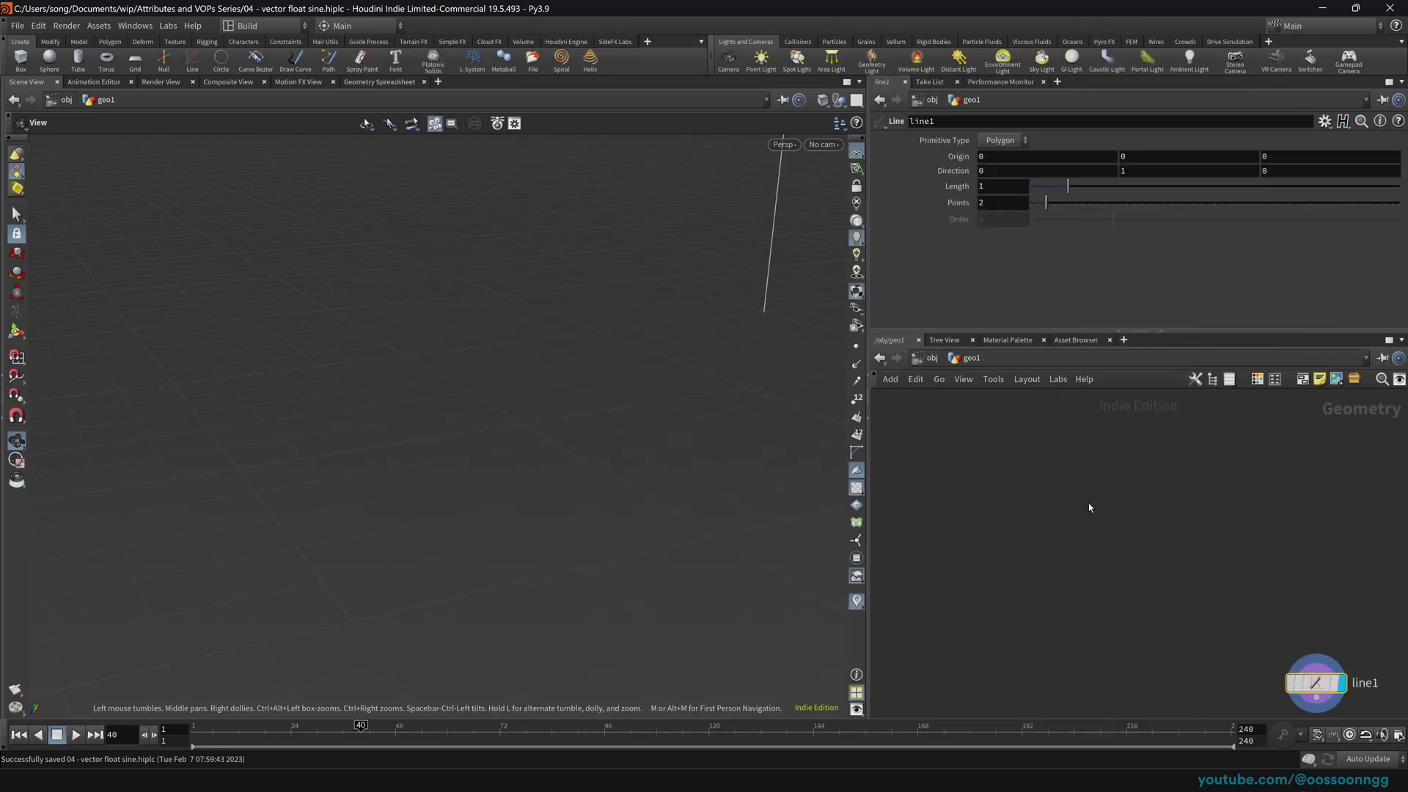
{"action": "key", "text": "h"}
{"action": "scroll", "coordinate": [676, 335], "scroll_direction": "up", "scroll_amount": 3}
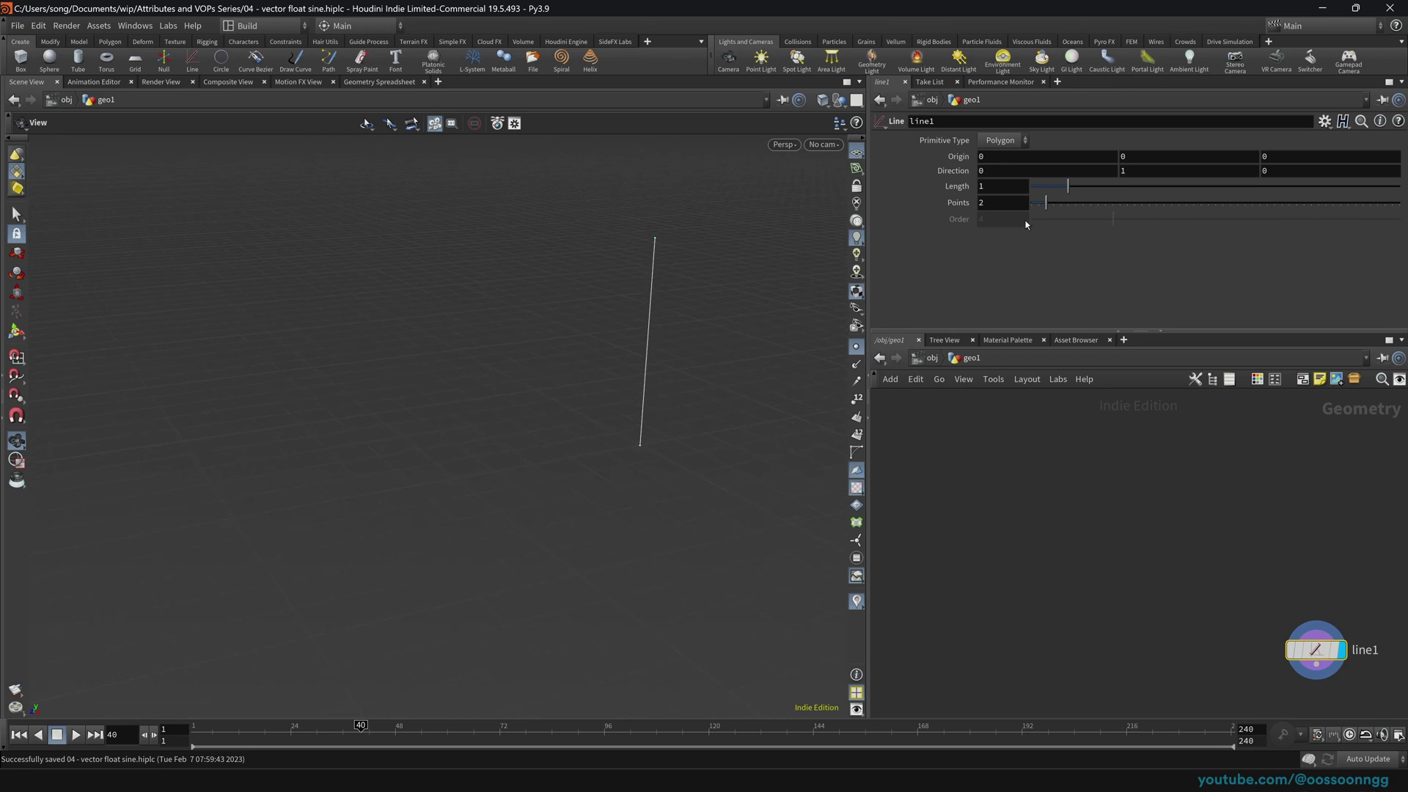
{"action": "left_click_drag", "start_coordinate": [651, 442], "coordinate": [199, 467]}
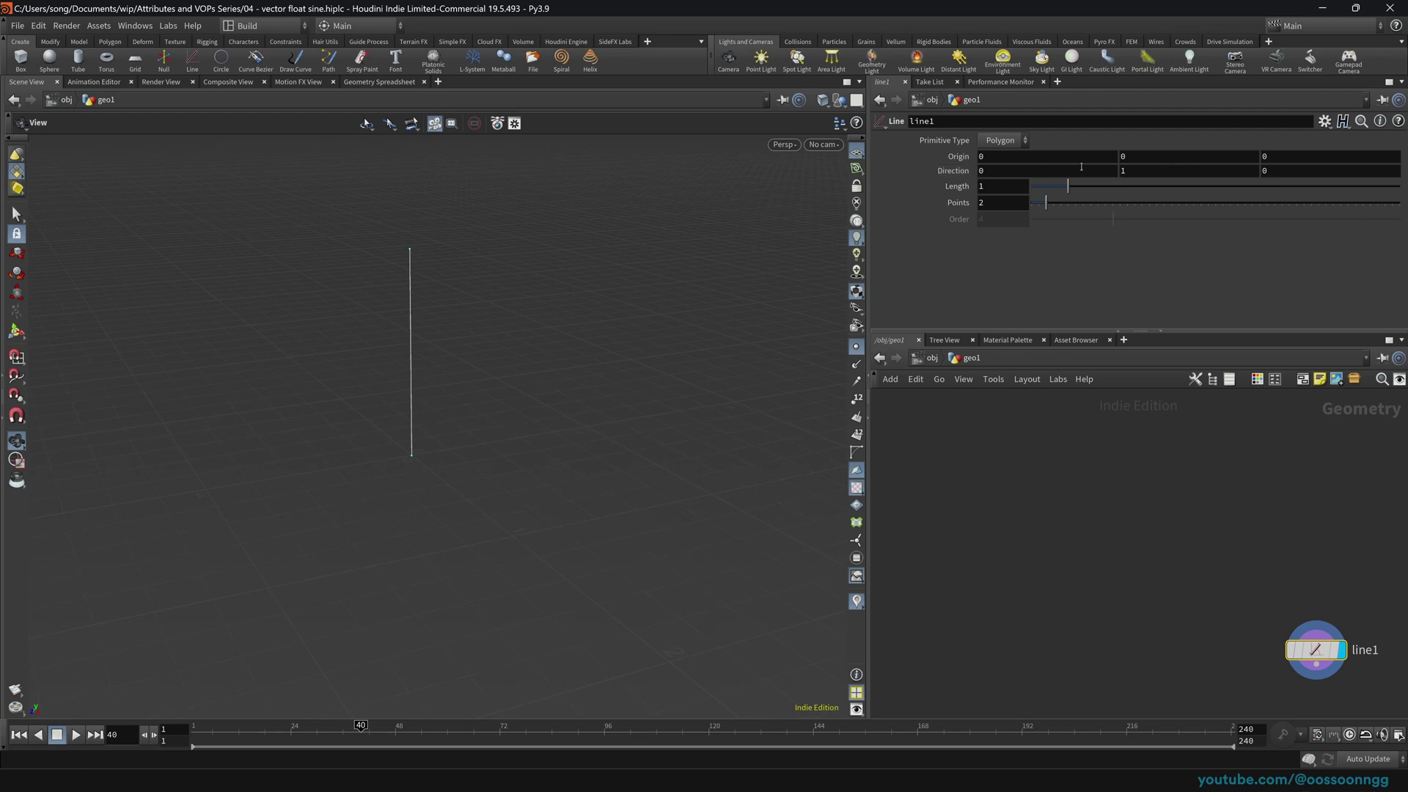
Step: Set the line's direction to 0, 0, 1 so it runs along the Z axis
{"action": "left_click", "coordinate": [1168, 168]}
{"action": "type", "text": "0"}
{"action": "key", "text": "Tab"}
{"action": "type", "text": "1"}
{"action": "key", "text": "Return"}
Step: Set the line to 50 points and move the line1 node to the middle of the network
{"action": "left_click_drag", "start_coordinate": [311, 443], "coordinate": [292, 474]}
{"action": "middle_click_drag", "start_coordinate": [292, 475], "coordinate": [532, 436]}
{"action": "left_click_drag", "start_coordinate": [1075, 209], "coordinate": [1401, 204]}
{"action": "right_click_drag", "start_coordinate": [457, 424], "coordinate": [487, 420]}
{"action": "left_click_drag", "start_coordinate": [487, 419], "coordinate": [462, 396]}
{"action": "middle_click_drag", "start_coordinate": [474, 429], "coordinate": [591, 405]}
{"action": "right_click_drag", "start_coordinate": [592, 404], "coordinate": [636, 400]}
{"action": "left_click_drag", "start_coordinate": [1316, 664], "coordinate": [1202, 582]}
{"action": "left_click_drag", "start_coordinate": [1316, 650], "coordinate": [1135, 526]}
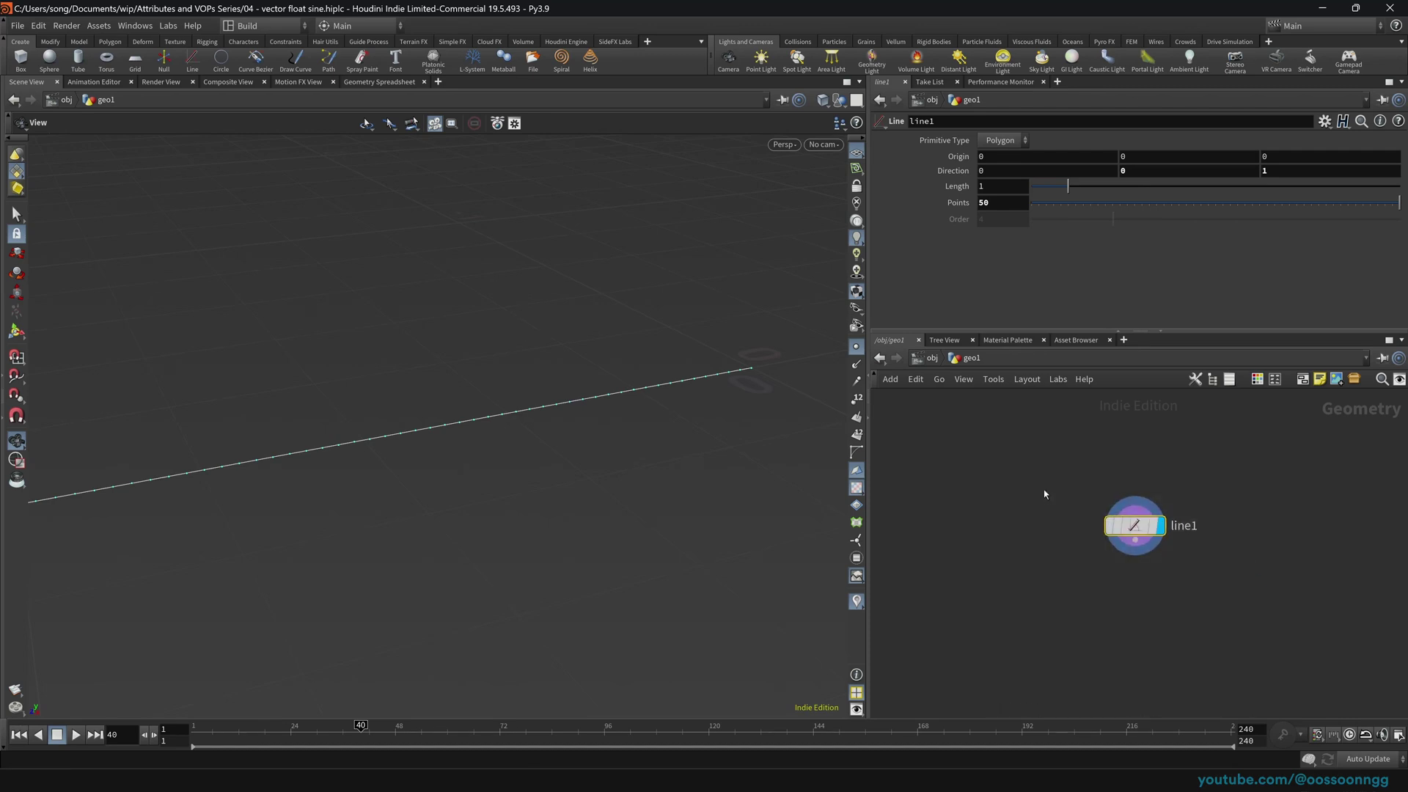
Step: Add an Attribute VOP node connected below line1
{"action": "key", "text": "Tab"}
{"action": "type", "text": "avop"}
{"action": "key", "text": "Return"}
{"action": "key", "text": "Return"}
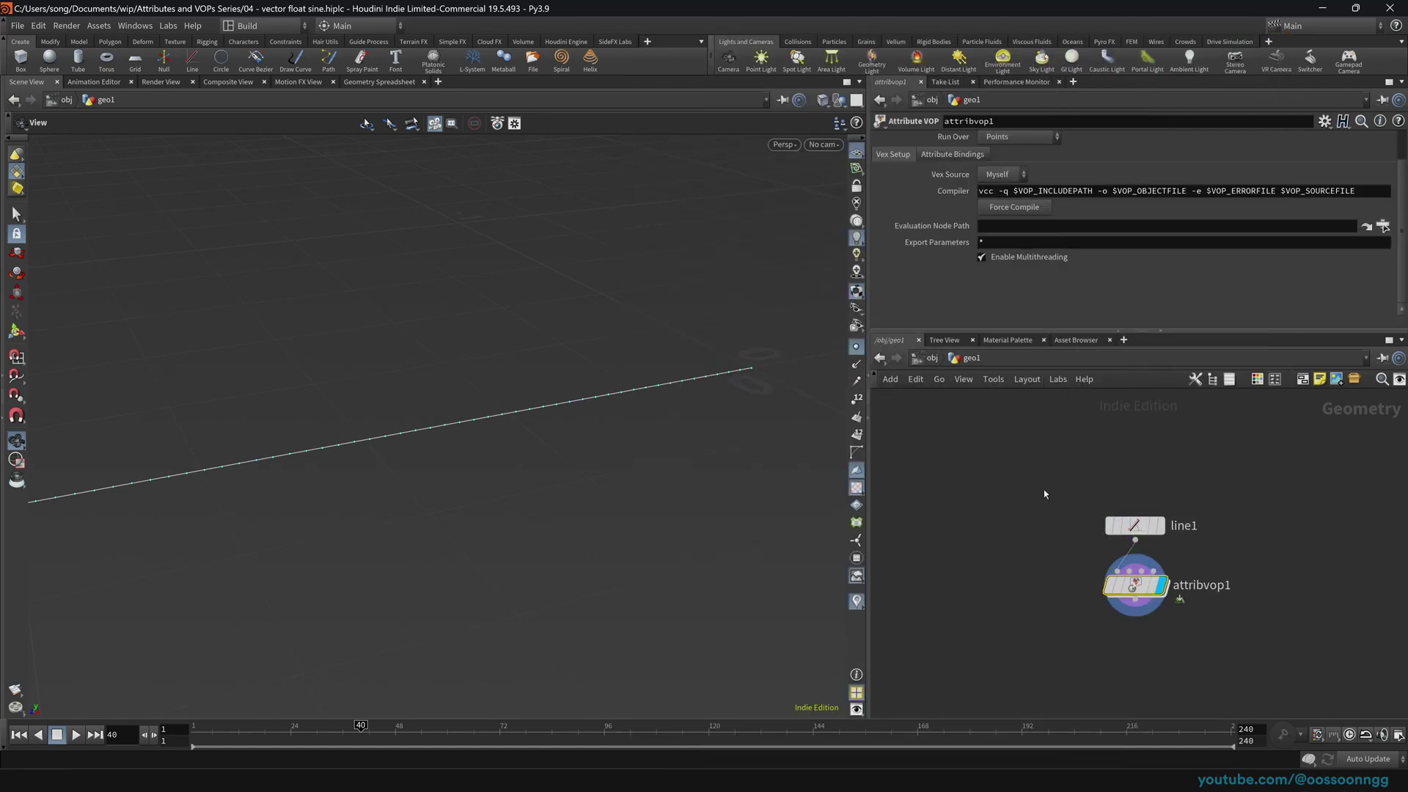
Step: Go inside attribvop1 and move the global parameters and output nodes farther apart
{"action": "key", "text": "i"}
{"action": "left_click_drag", "start_coordinate": [1042, 512], "coordinate": [1338, 441]}
{"action": "scroll", "coordinate": [1042, 440], "scroll_direction": "up", "scroll_amount": 3}
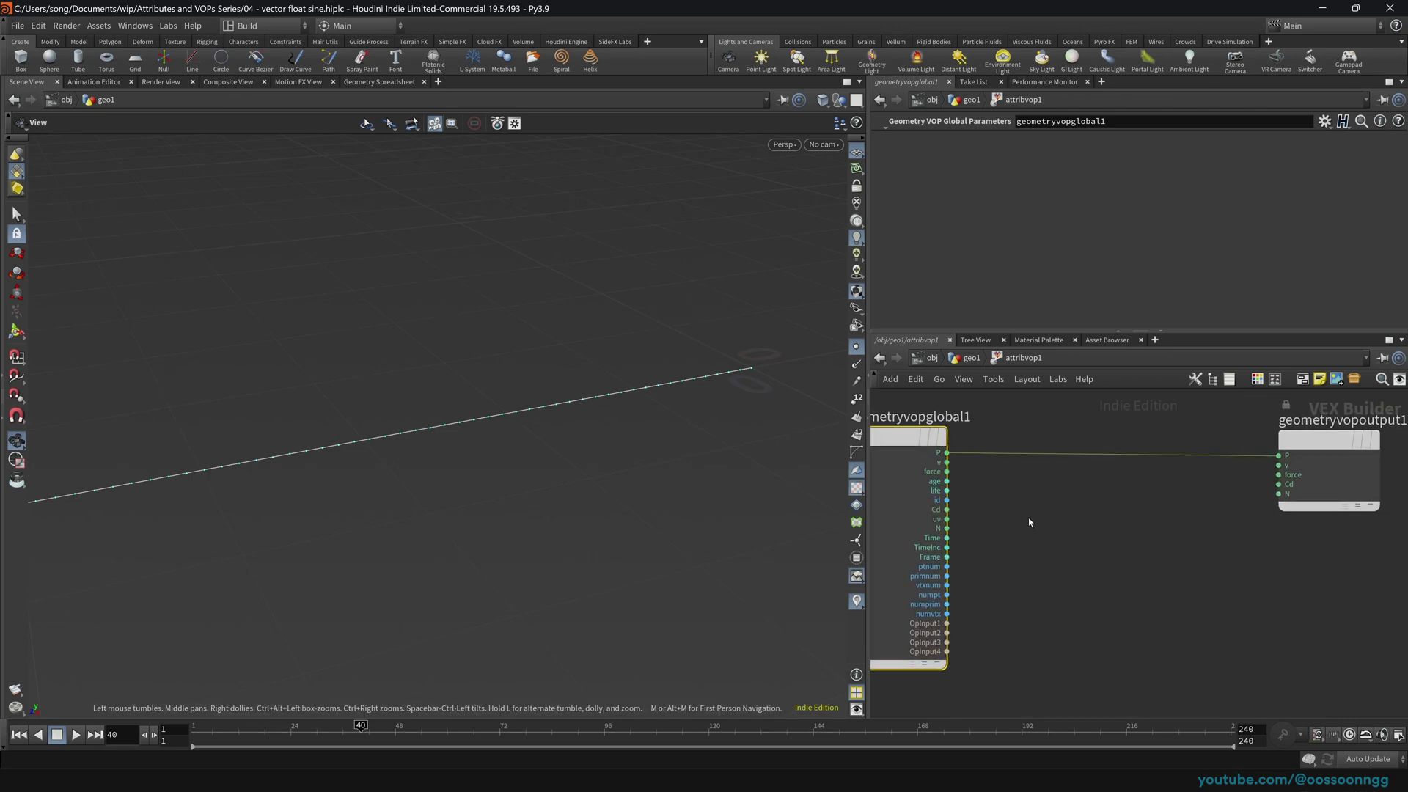
{"action": "key", "text": "f"}
{"action": "left_click_drag", "start_coordinate": [480, 427], "coordinate": [357, 394]}
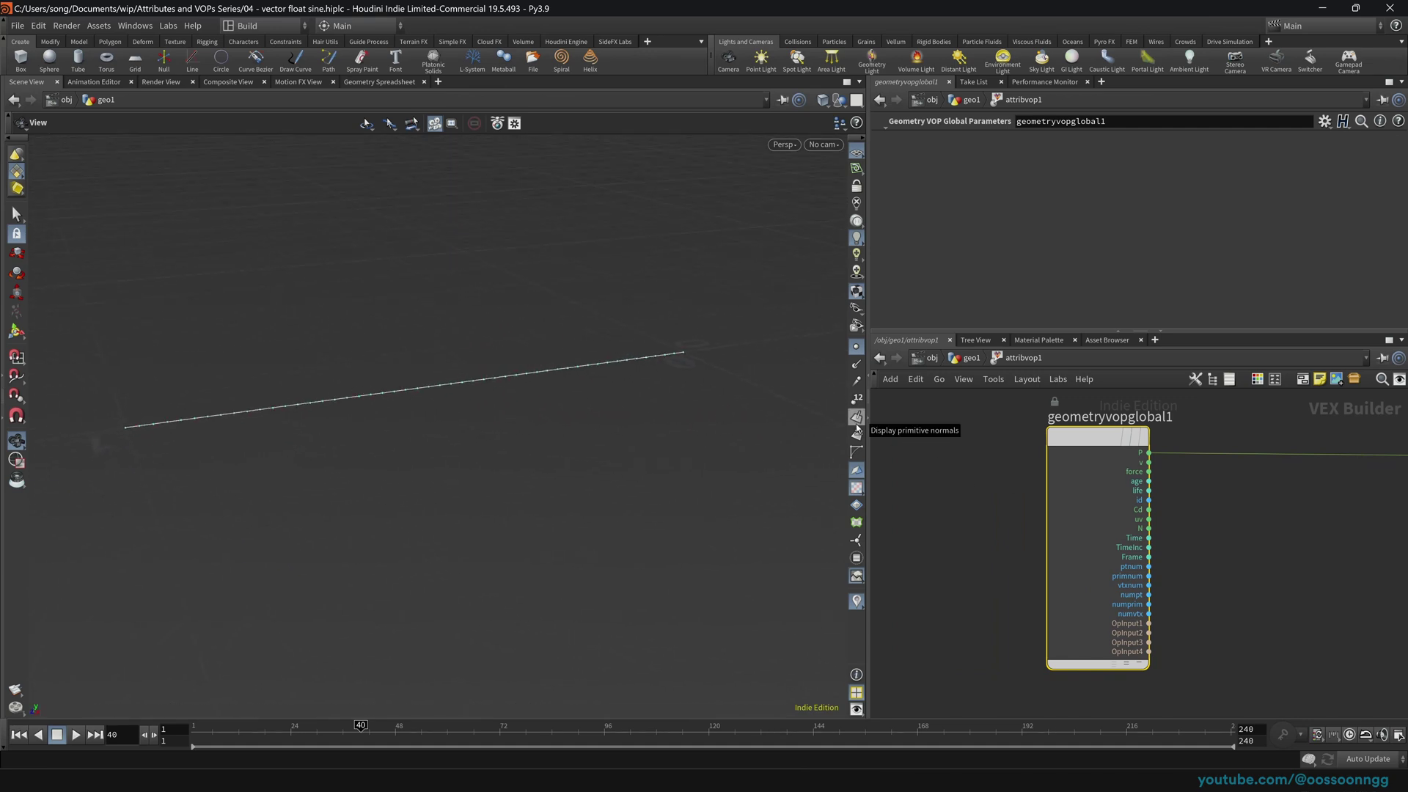
{"action": "left_click_drag", "start_coordinate": [1093, 443], "coordinate": [983, 444]}
{"action": "middle_click_drag", "start_coordinate": [1218, 551], "coordinate": [1164, 562]}
{"action": "scroll", "coordinate": [1164, 562], "scroll_direction": "down", "scroll_amount": 2}
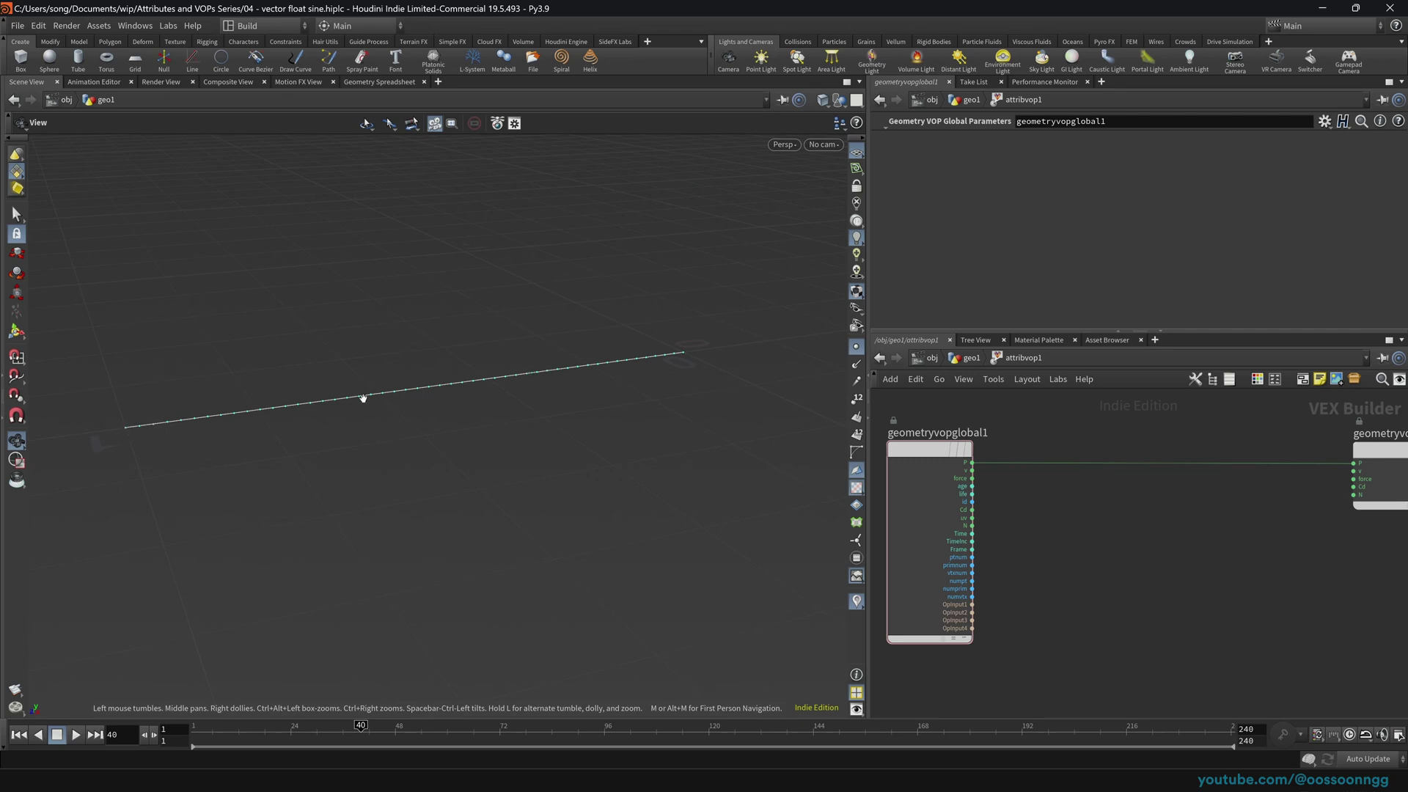
Step: Insert a Vector to Float node on the P wire between the global parameters and output nodes
{"action": "left_click_drag", "start_coordinate": [571, 422], "coordinate": [543, 308]}
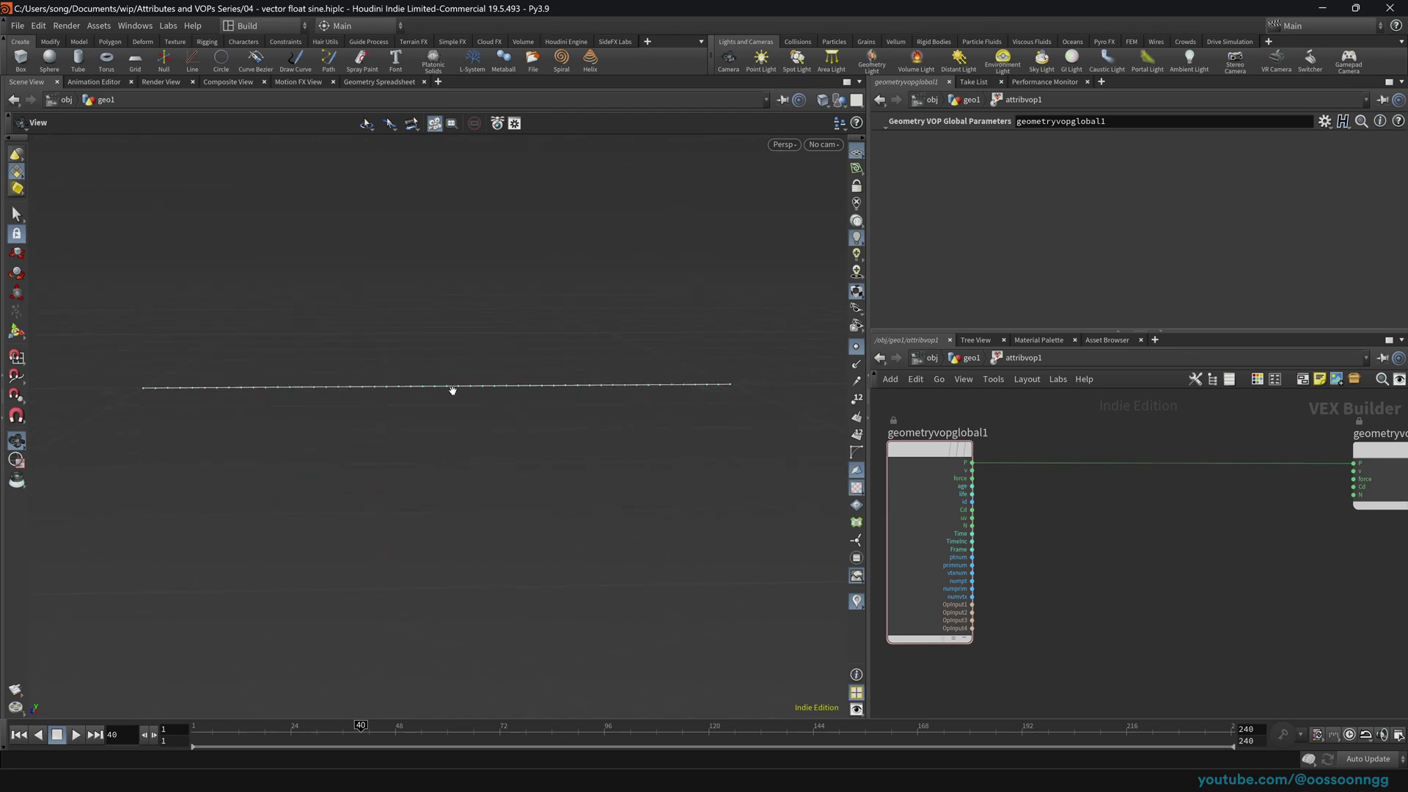
{"action": "left_click_drag", "start_coordinate": [396, 389], "coordinate": [433, 426]}
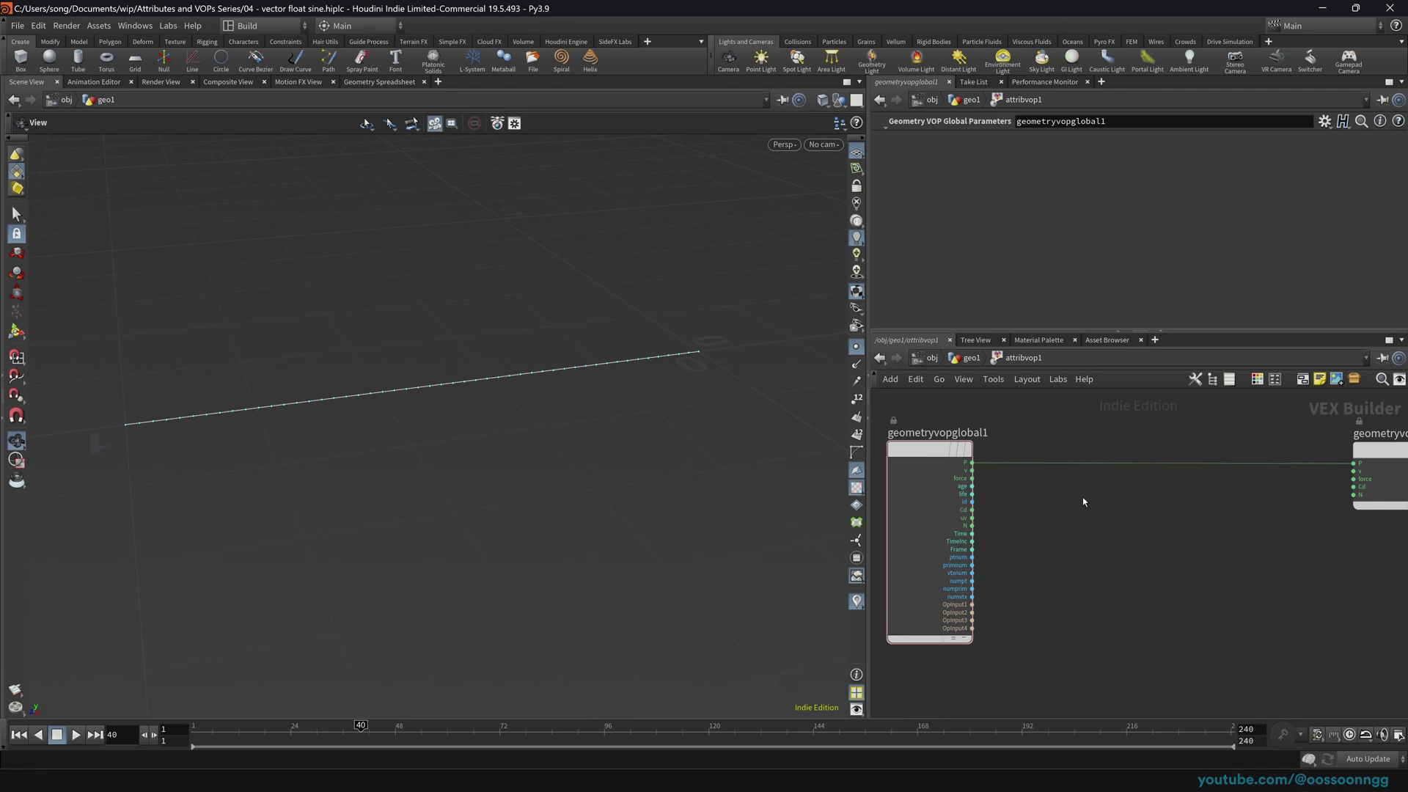
{"action": "key", "text": "Tab"}
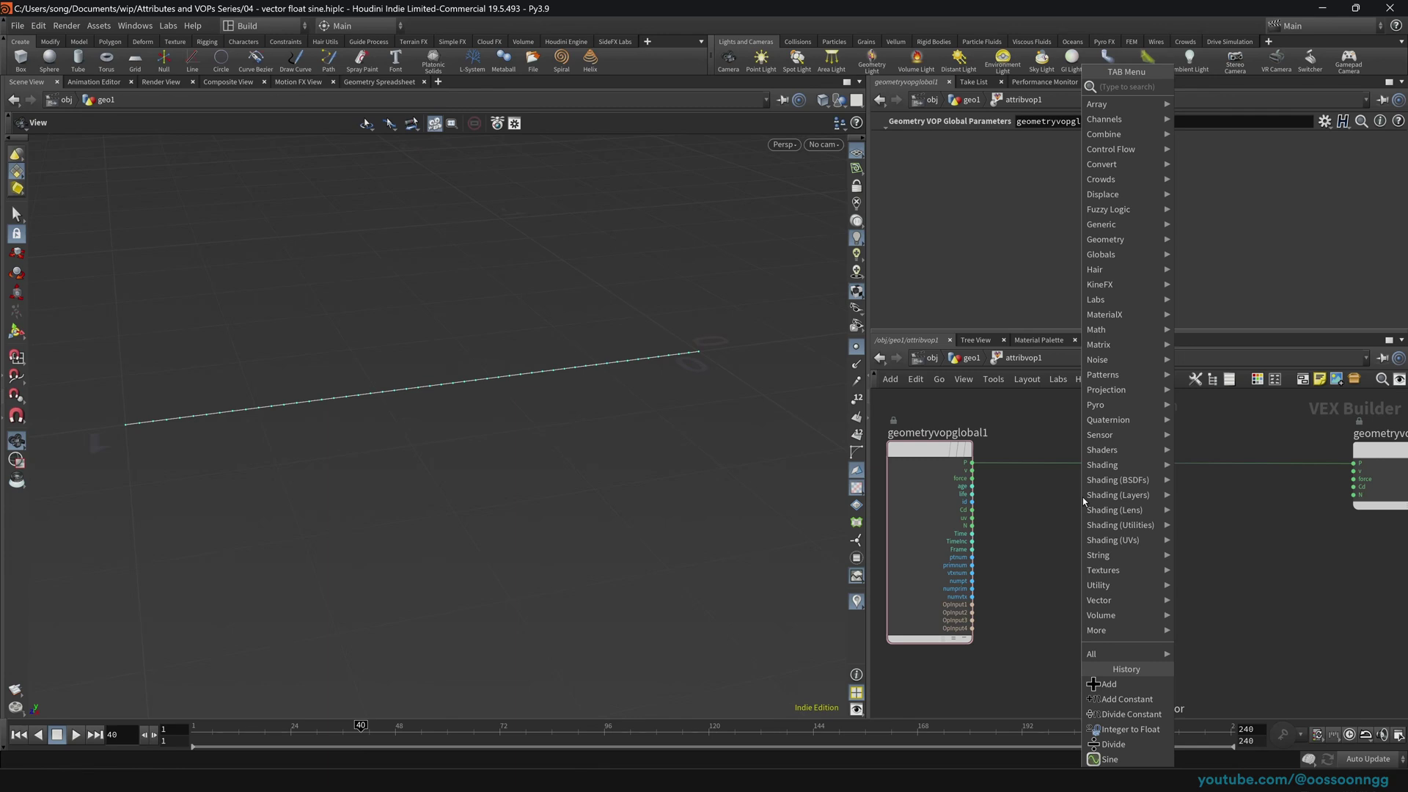
{"action": "type", "text": "vect"}
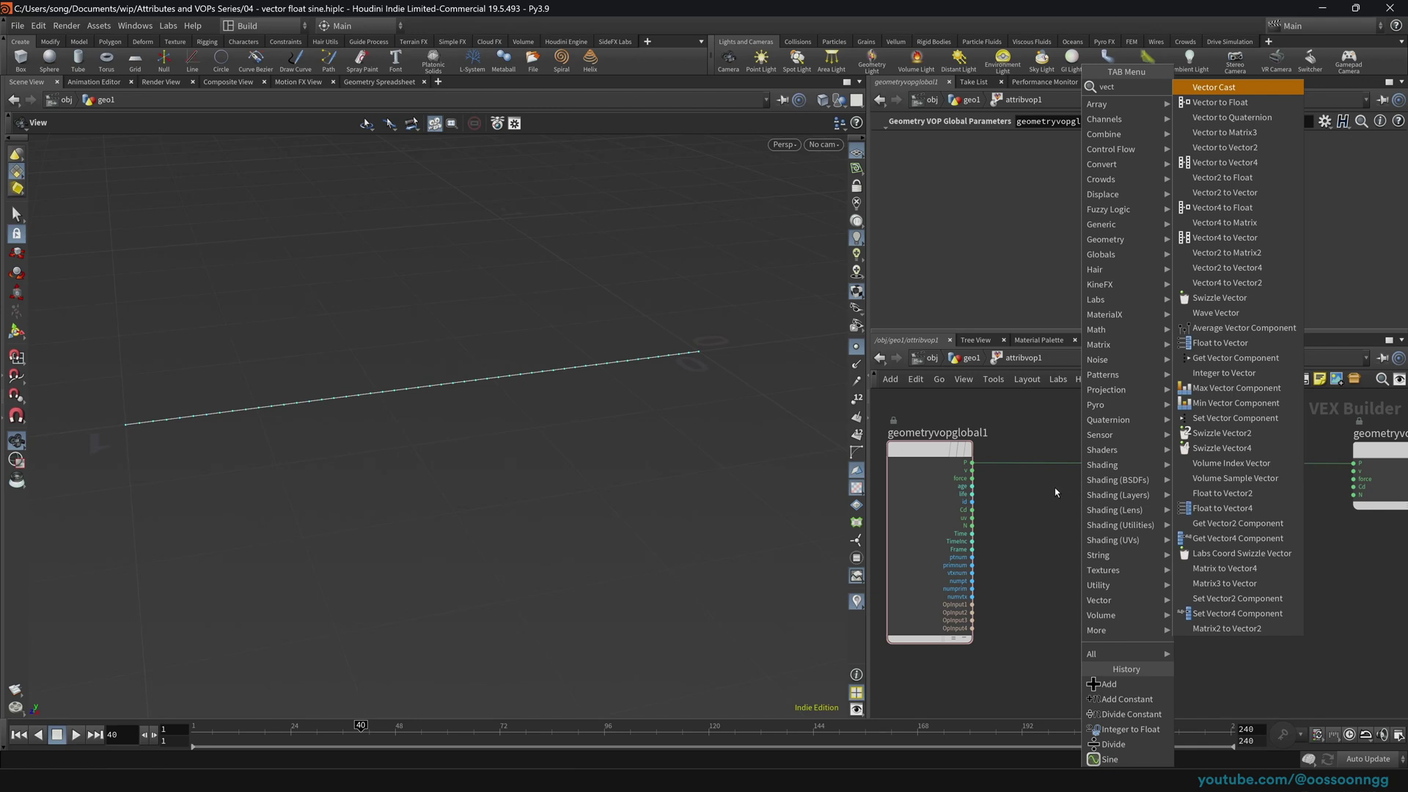
{"action": "type", "text": "ortofl"}
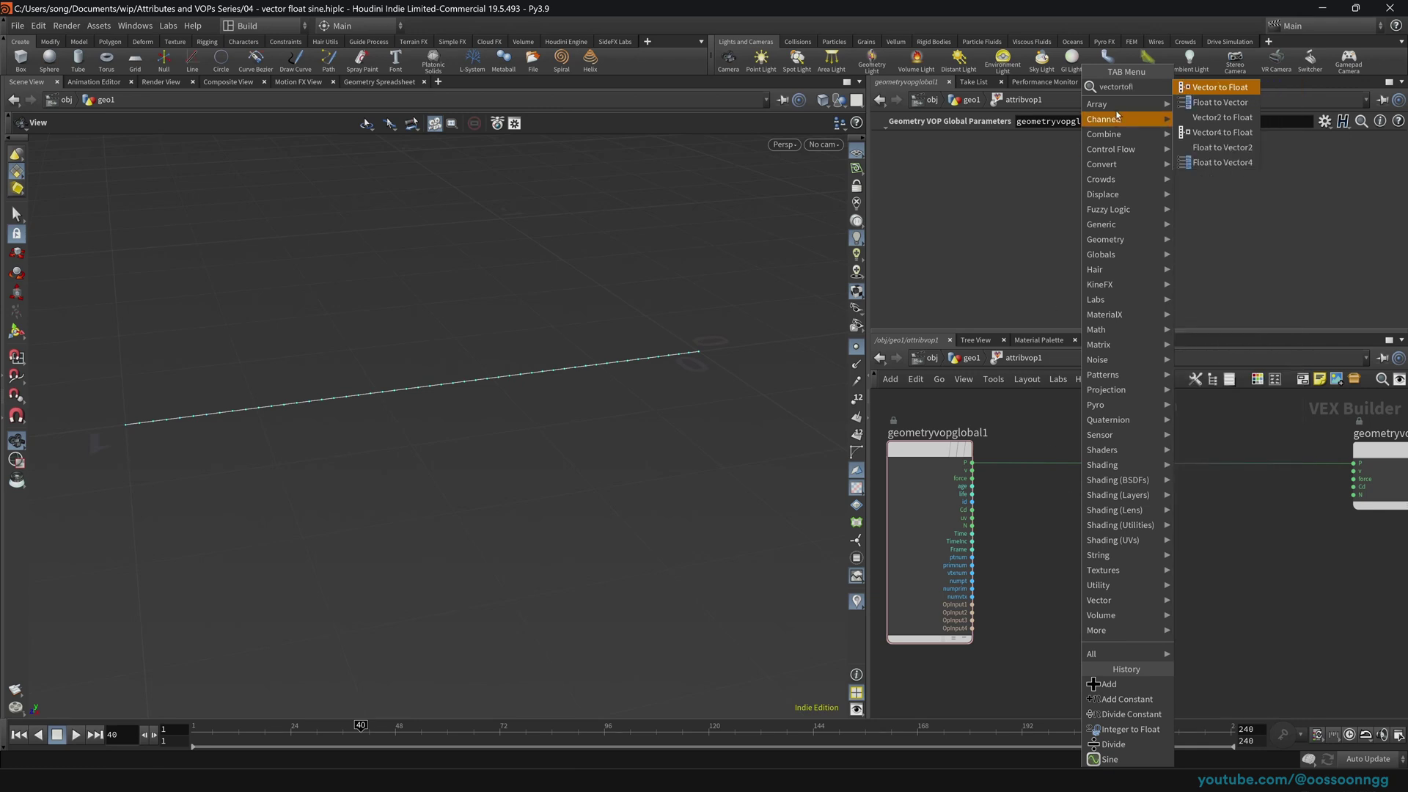
{"action": "key", "text": "Return"}
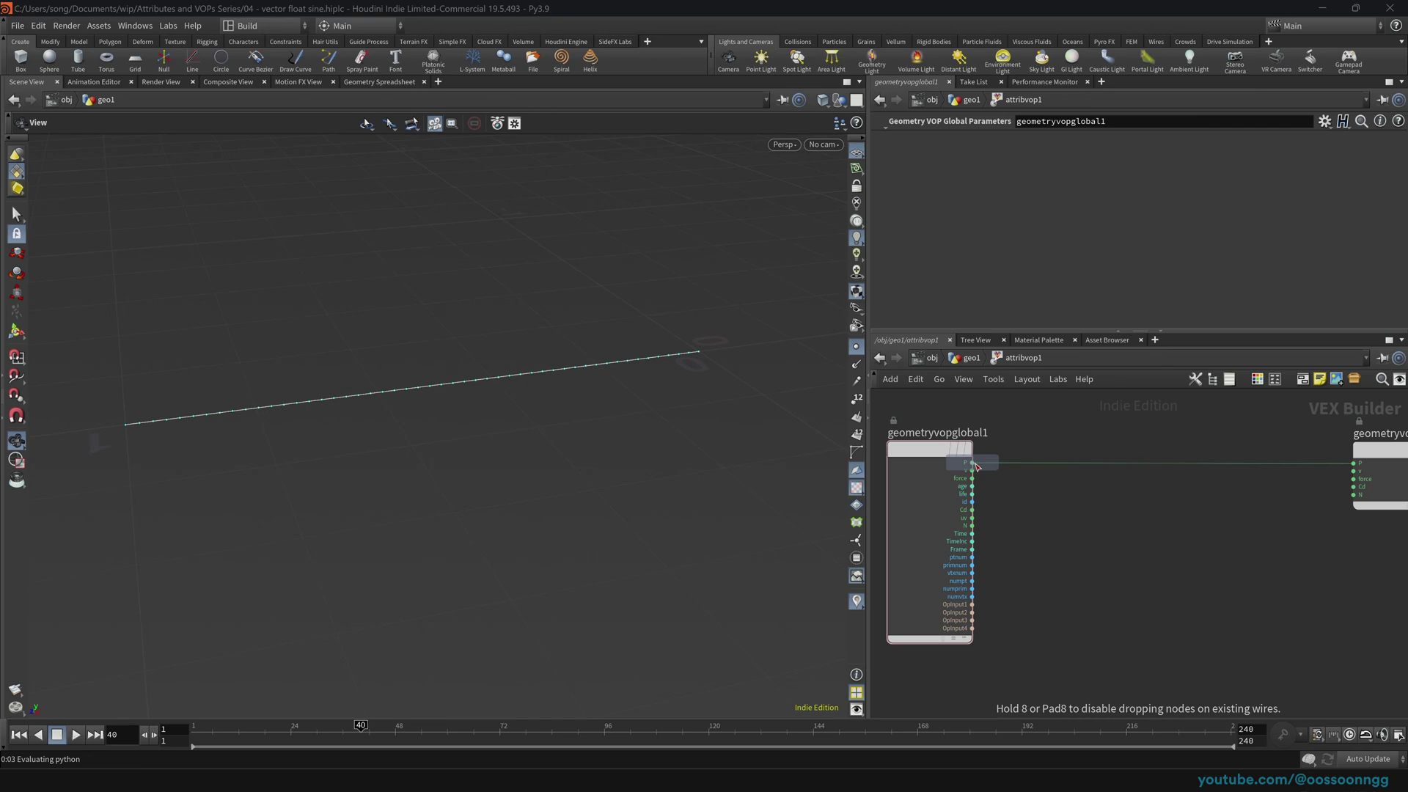
{"action": "left_click", "coordinate": [1100, 465]}
{"action": "left_click_drag", "start_coordinate": [1105, 470], "coordinate": [1107, 451]}
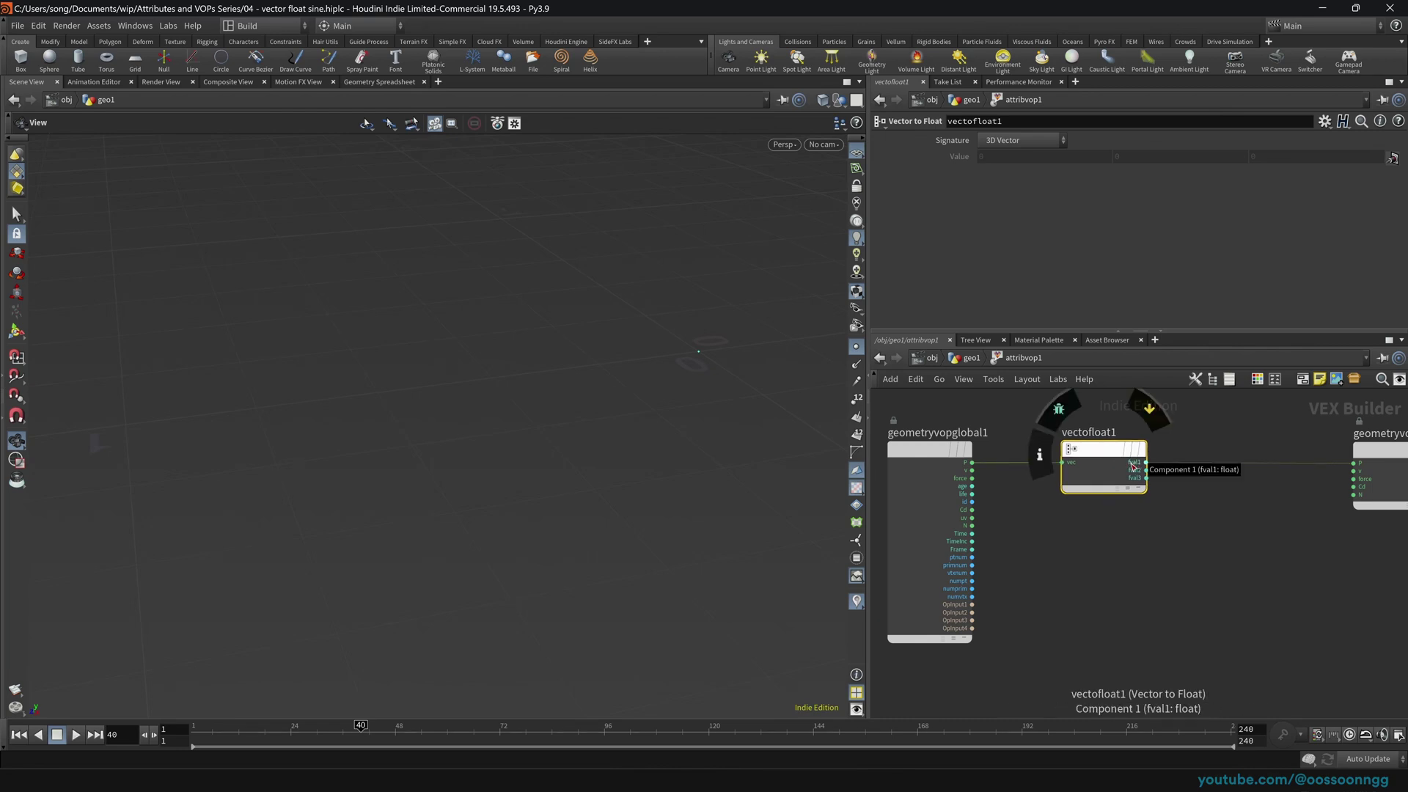
Step: Reposition the output node and vectofloat1 in line with each other, leaving room between them
{"action": "middle_click_drag", "start_coordinate": [1231, 544], "coordinate": [1084, 543]}
{"action": "left_click_drag", "start_coordinate": [1238, 452], "coordinate": [1262, 456]}
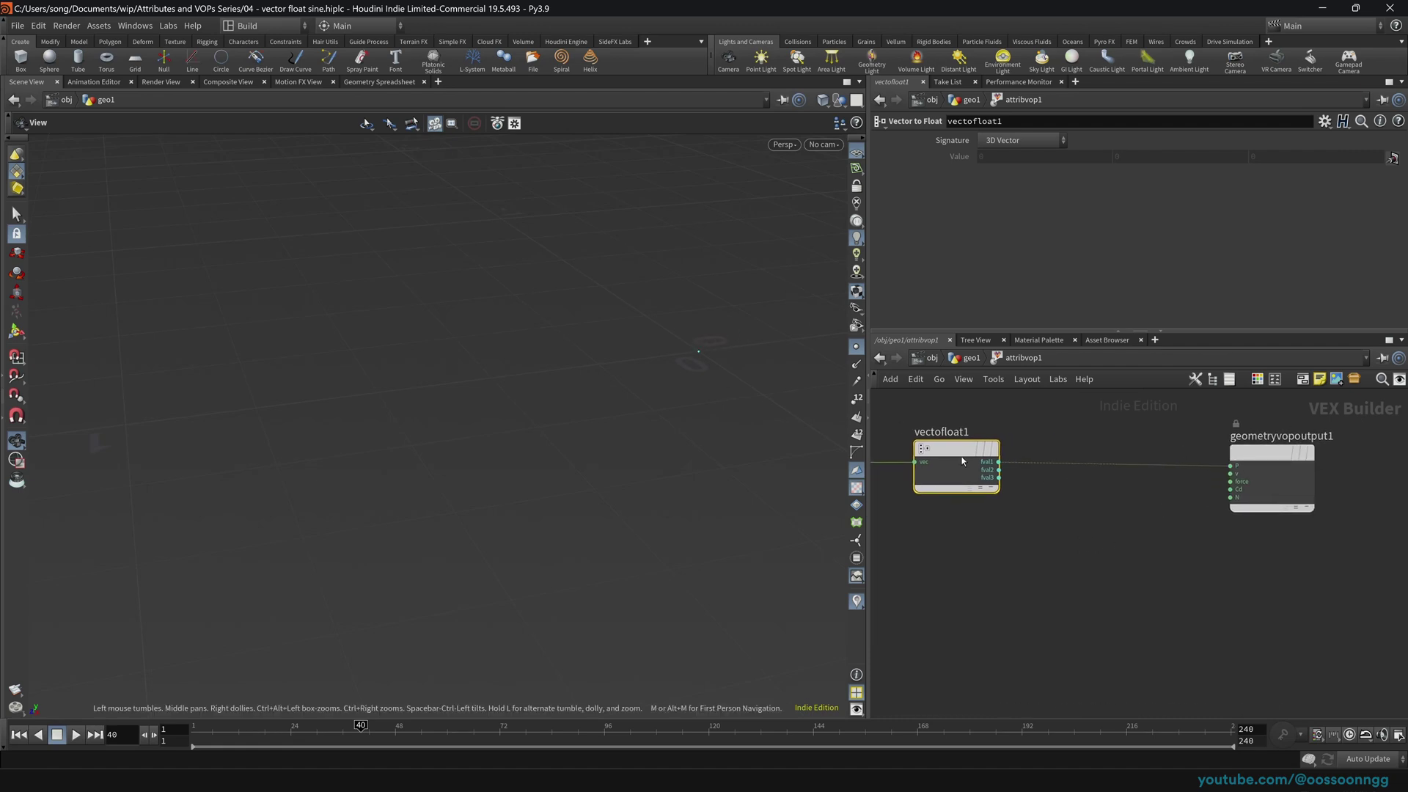
{"action": "left_click_drag", "start_coordinate": [966, 455], "coordinate": [970, 459]}
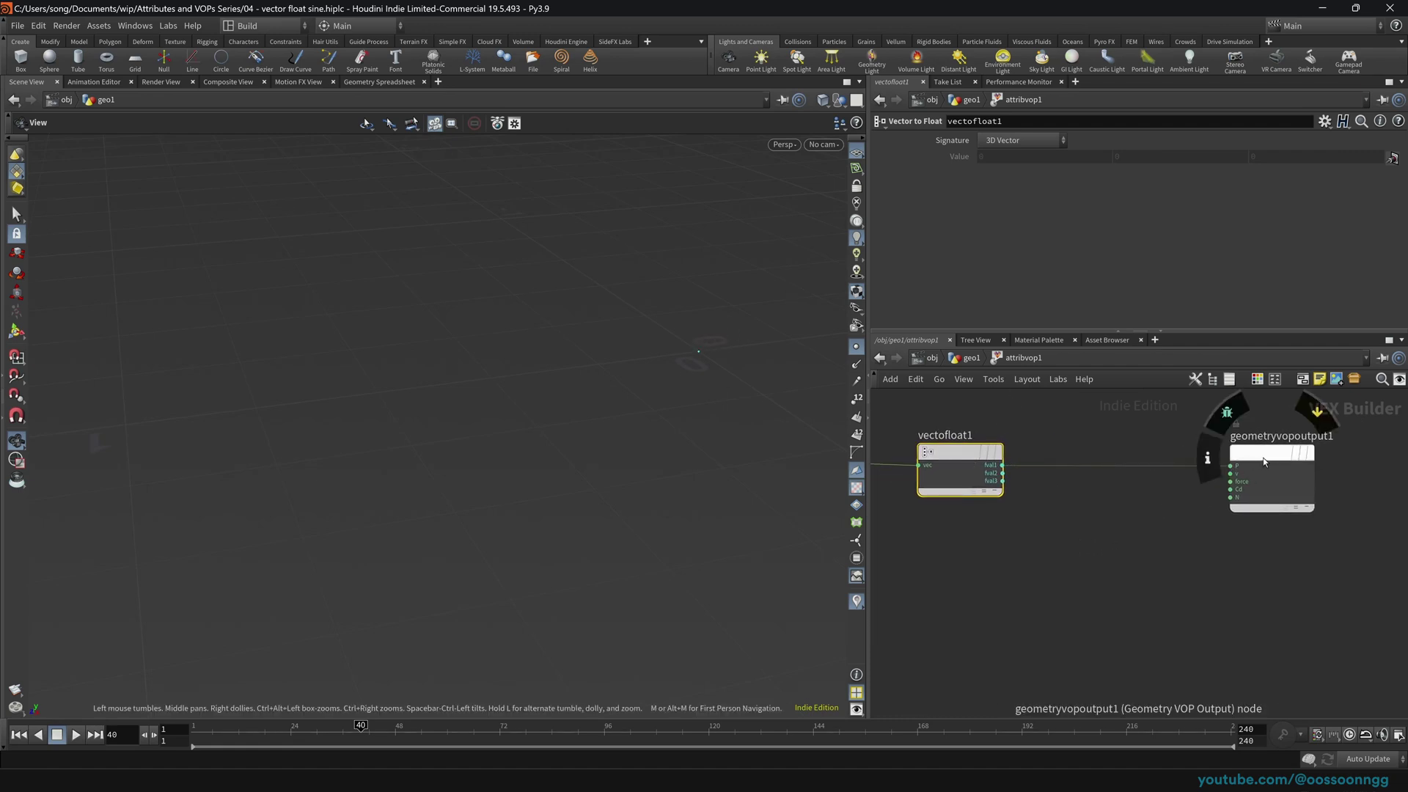
{"action": "middle_click_drag", "start_coordinate": [958, 460], "coordinate": [1087, 463]}
{"action": "left_click_drag", "start_coordinate": [1087, 462], "coordinate": [1095, 461]}
{"action": "middle_click_drag", "start_coordinate": [1305, 547], "coordinate": [1209, 543]}
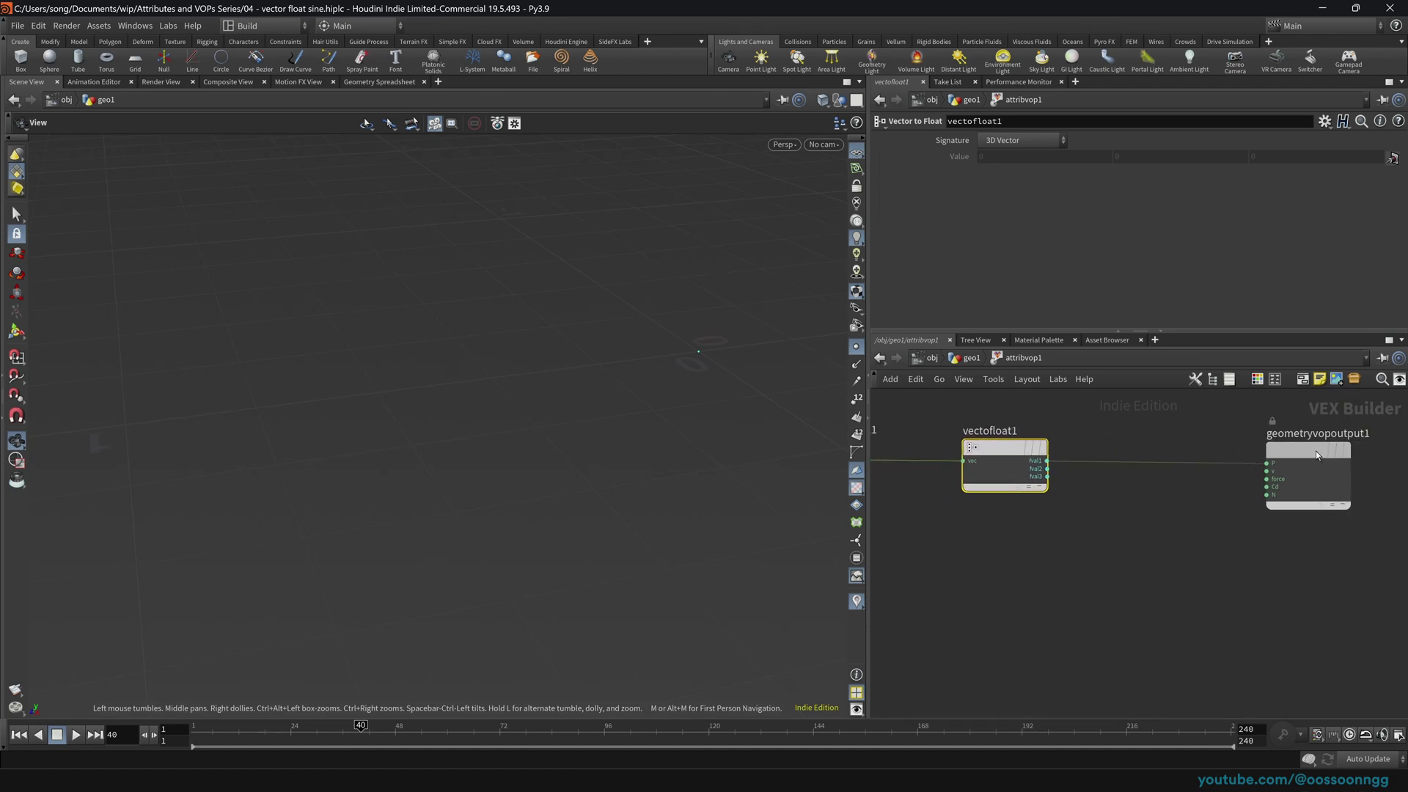
Step: Insert a Float to Vector node on the wire between vectofloat1 and the output node
{"action": "left_click", "coordinate": [1308, 459]}
{"action": "key", "text": "Tab"}
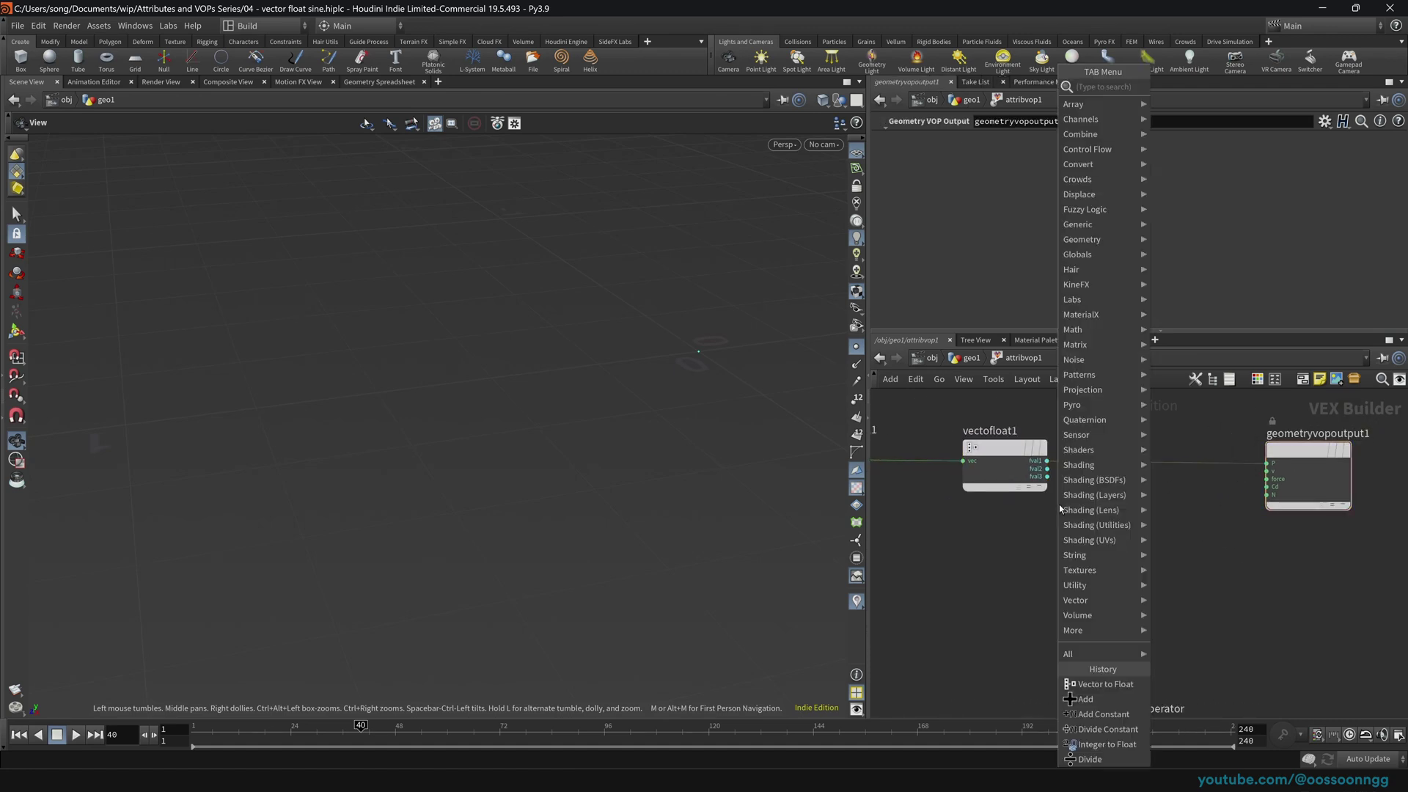
{"action": "type", "text": "floattove"}
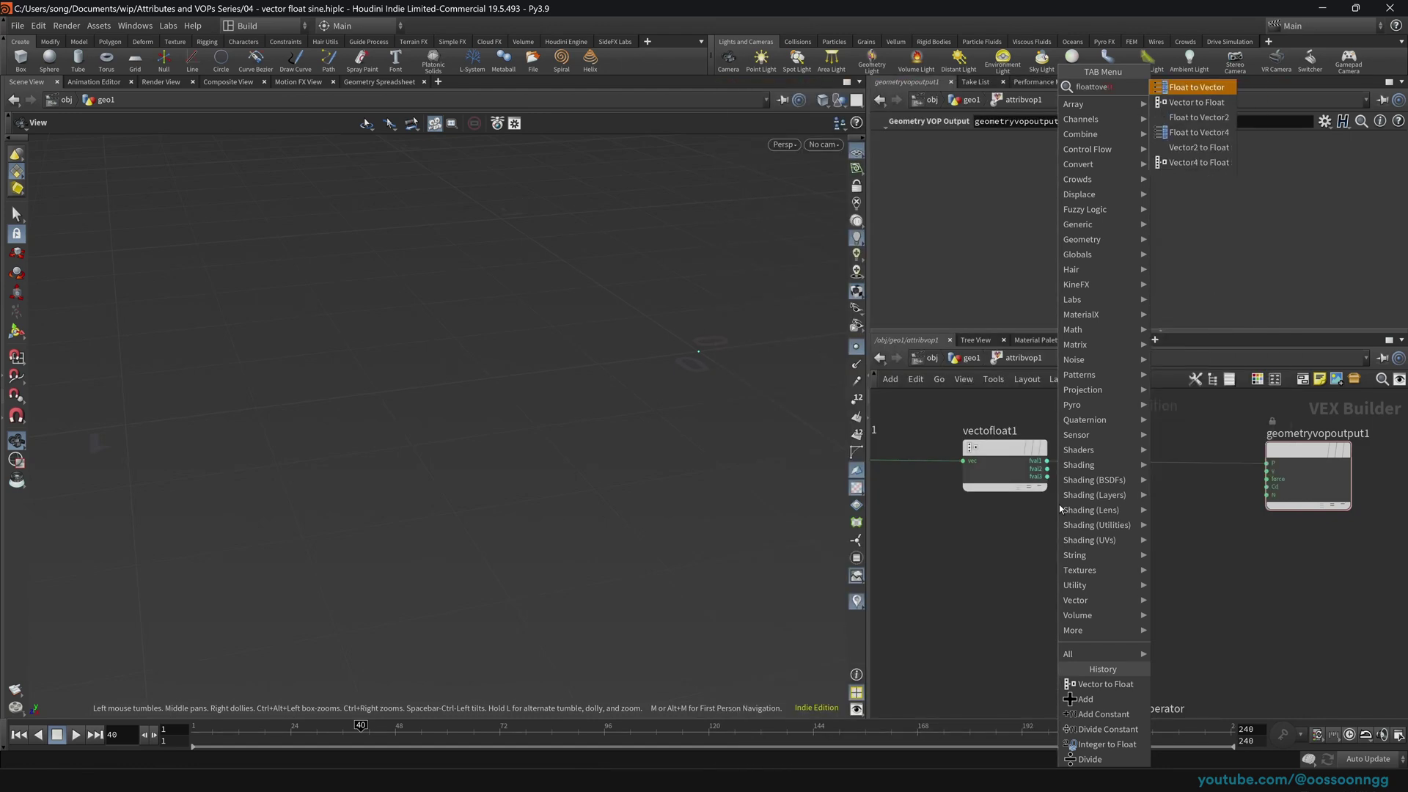
{"action": "key", "text": "Return"}
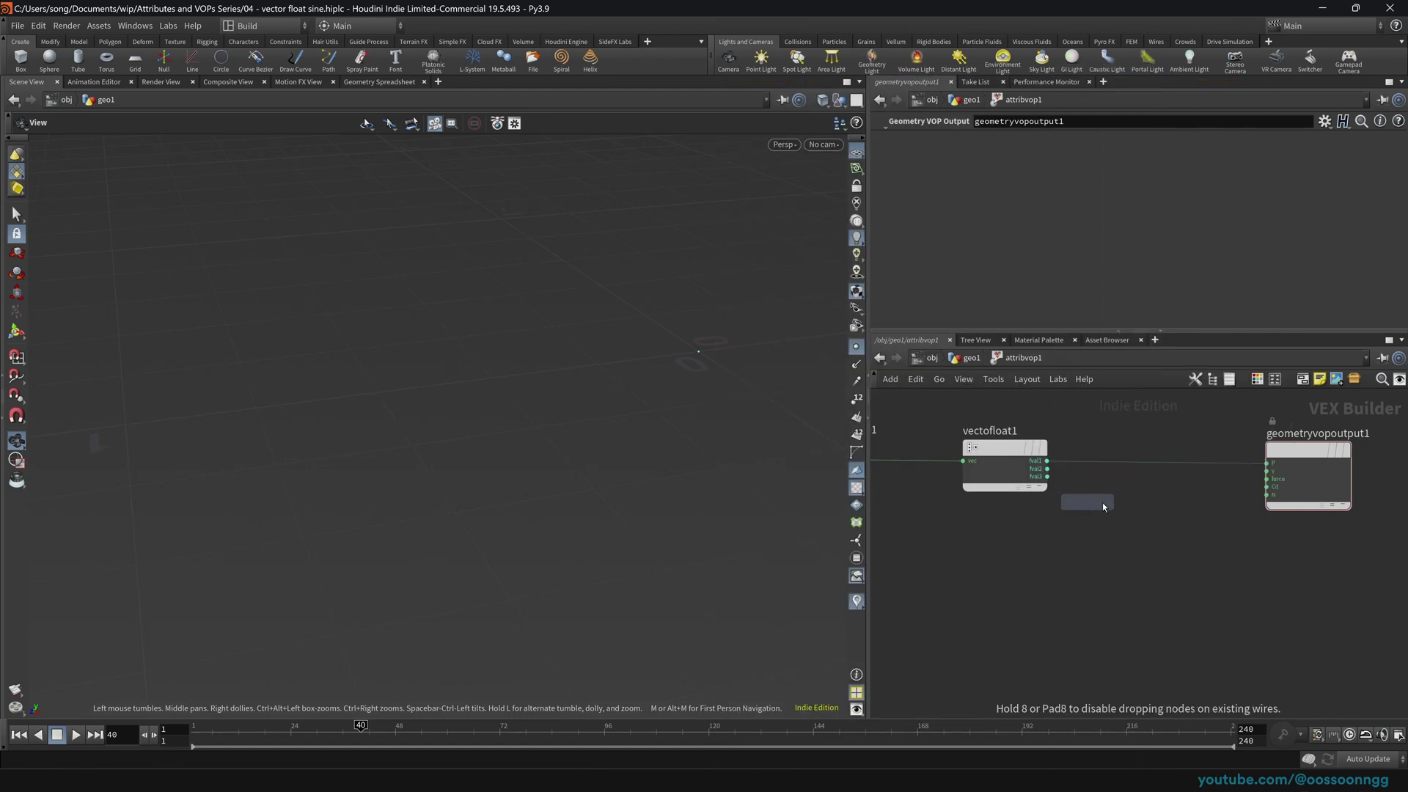
{"action": "left_click", "coordinate": [1181, 470]}
{"action": "left_click_drag", "start_coordinate": [1183, 471], "coordinate": [1190, 457]}
Step: Connect the second and third component outputs of vectofloat1 to the matching inputs of floattovec1
{"action": "left_click_drag", "start_coordinate": [1048, 468], "coordinate": [1127, 471]}
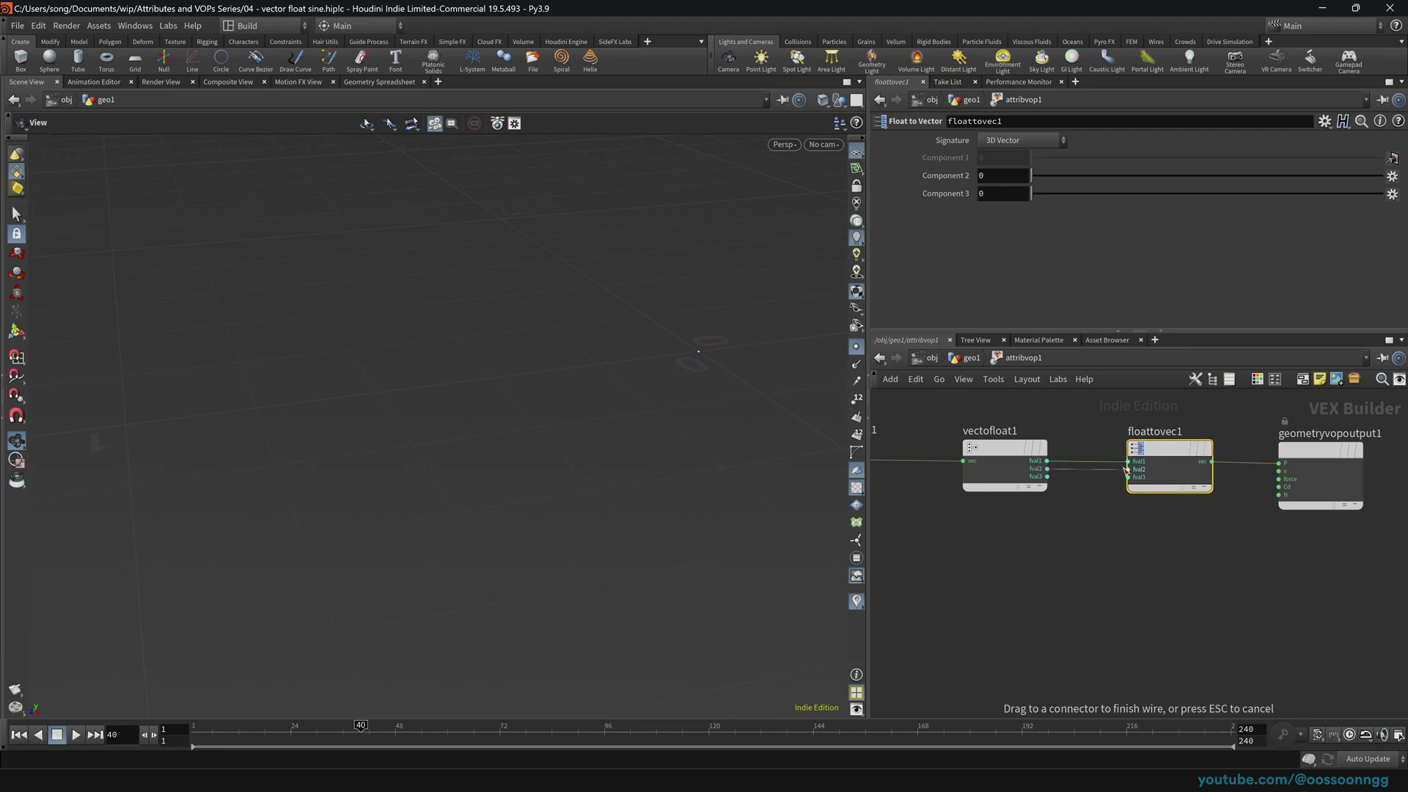
{"action": "left_click_drag", "start_coordinate": [1128, 478], "coordinate": [1047, 477]}
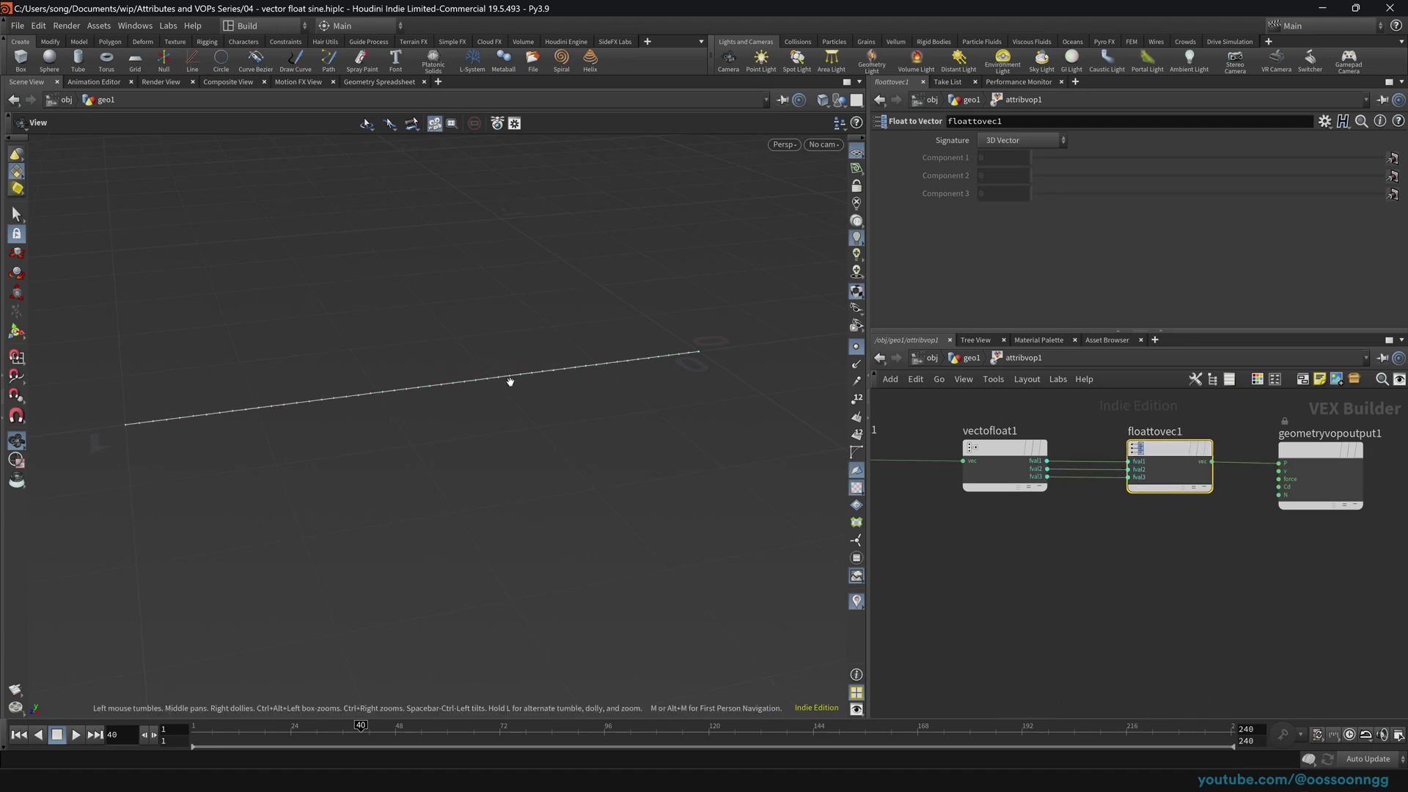
{"action": "mouse_move", "coordinate": [585, 384]}
{"action": "left_mouse_down"}
{"action": "mouse_move", "coordinate": [572, 352]}
{"action": "mouse_move", "coordinate": [559, 399]}
{"action": "mouse_move", "coordinate": [571, 401]}
{"action": "left_mouse_up"}
{"action": "key", "text": "h"}
{"action": "scroll", "coordinate": [1184, 530], "scroll_direction": "up", "scroll_amount": 2}
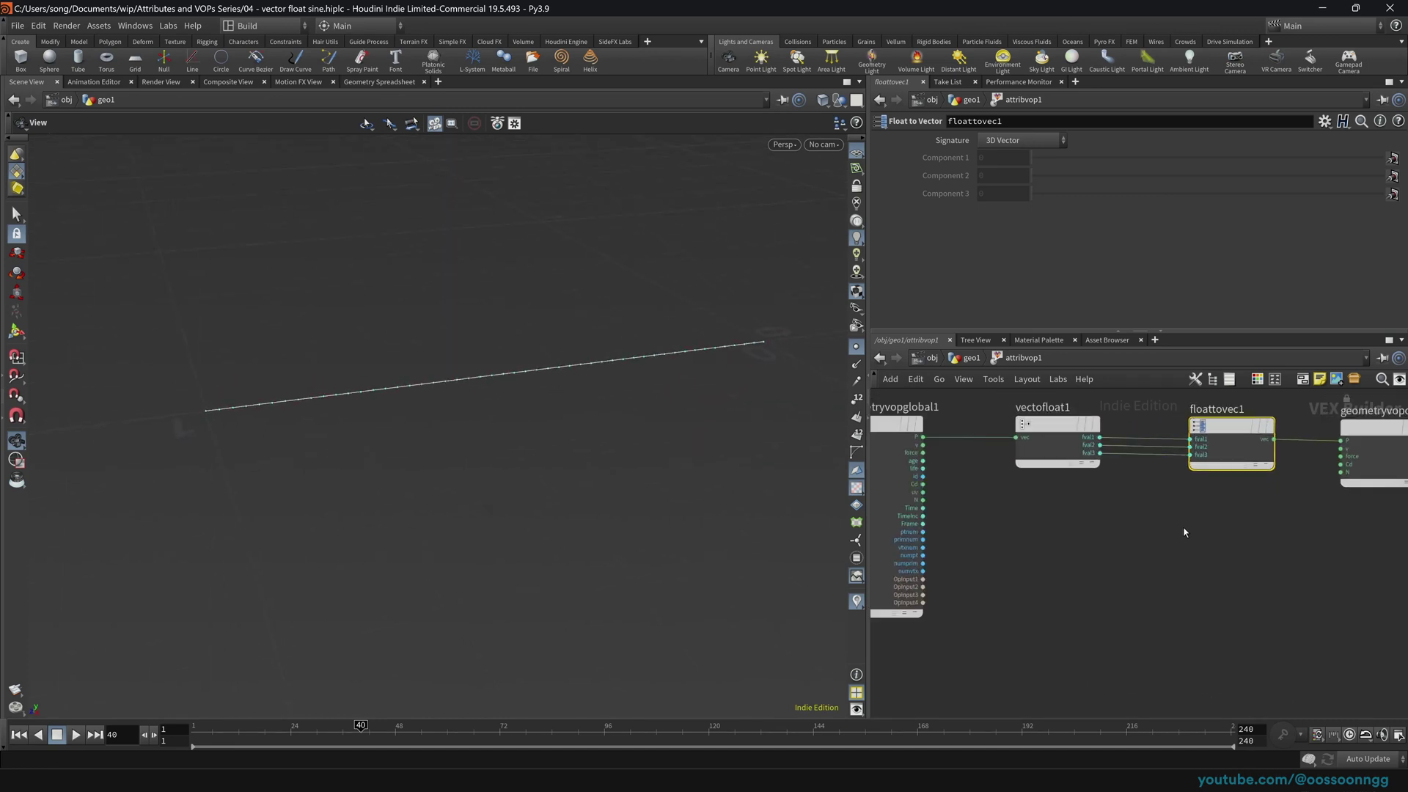
Step: Align vectofloat1 and floattovec1 so the three wires between them run straight
{"action": "left_click", "coordinate": [1100, 453]}
{"action": "left_click_drag", "start_coordinate": [1051, 439], "coordinate": [1041, 438]}
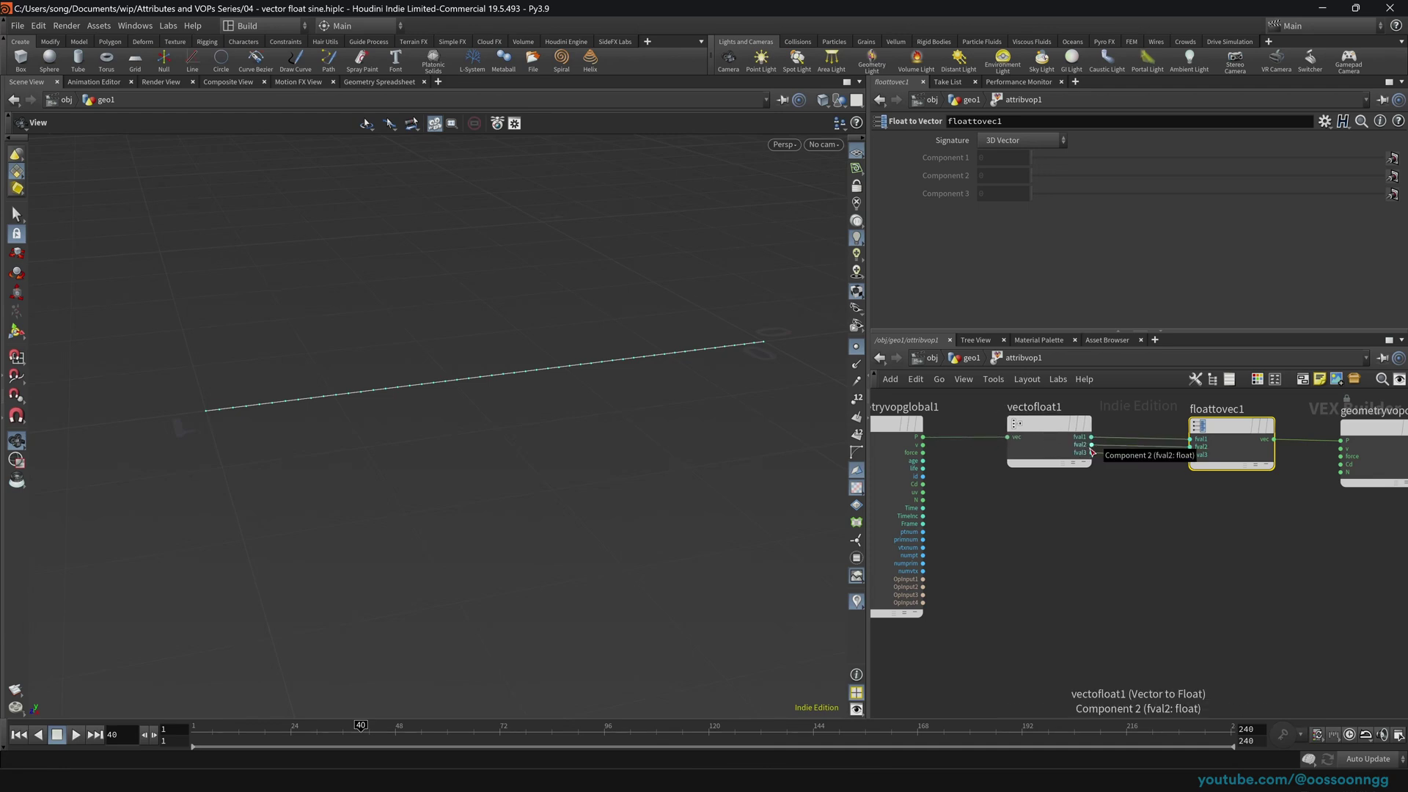
{"action": "left_click_drag", "start_coordinate": [1216, 428], "coordinate": [1221, 427]}
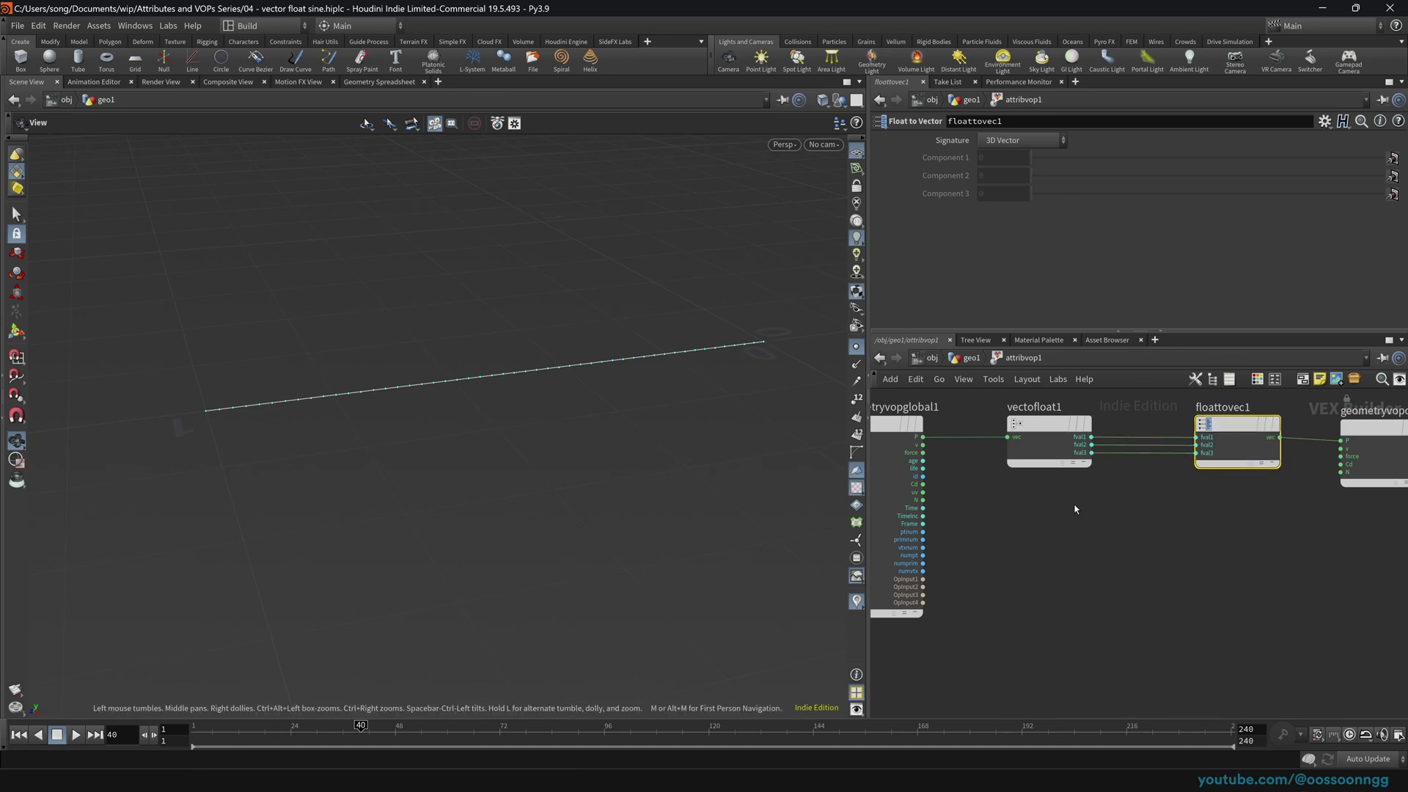
Step: Add a Sine node below vectofloat1 and shift the global parameters node slightly away to leave room
{"action": "key", "text": "Tab"}
{"action": "type", "text": "sine"}
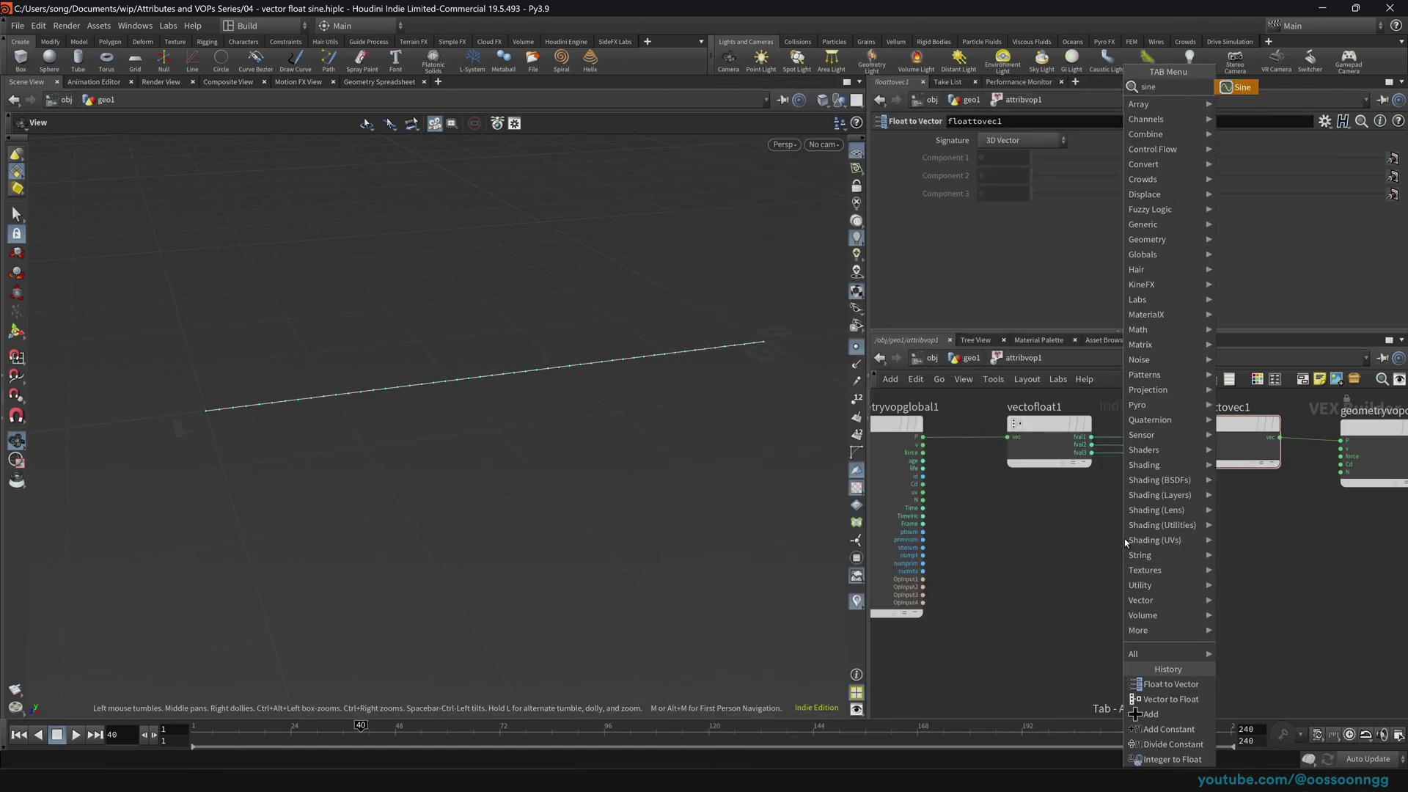
{"action": "key", "text": "Return"}
{"action": "left_click", "coordinate": [1124, 538]}
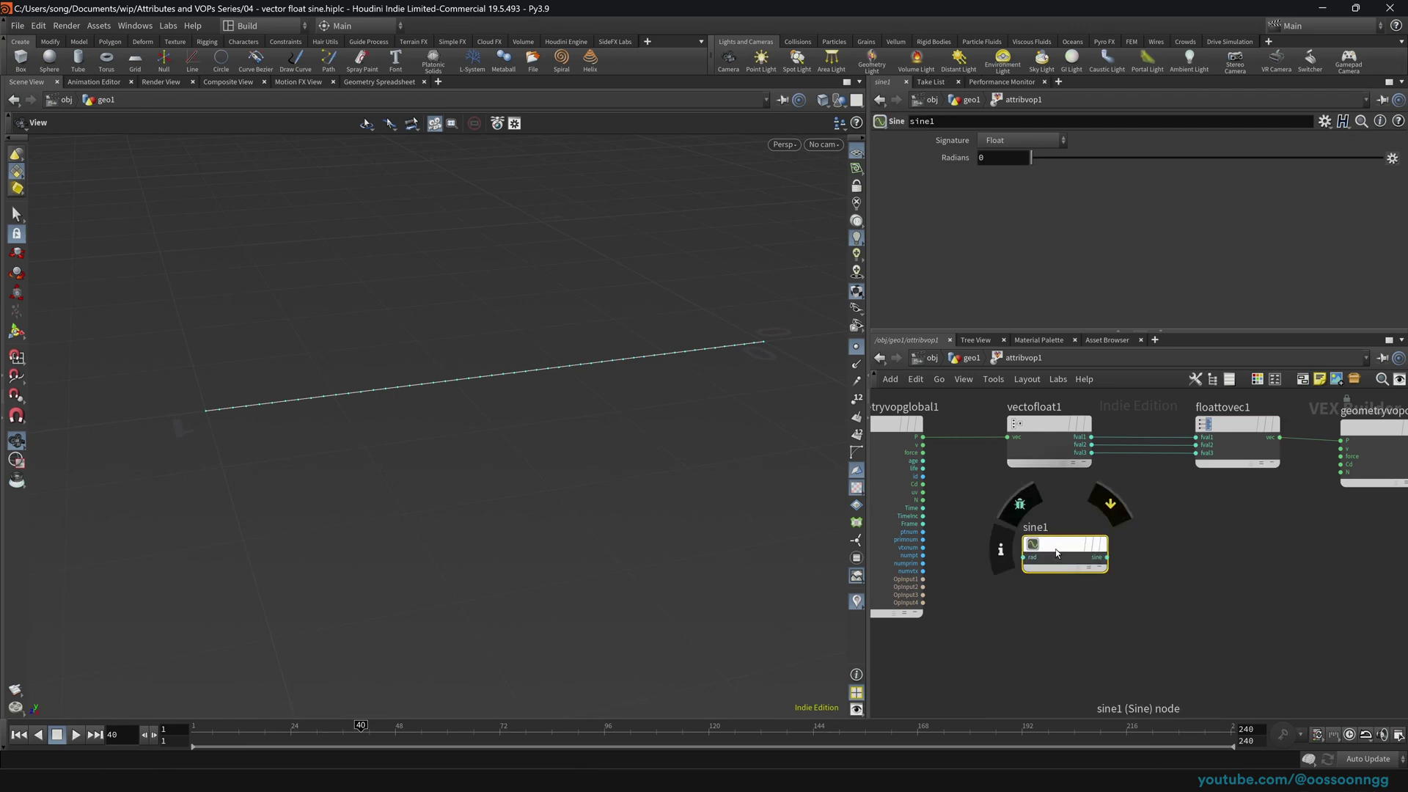
{"action": "left_click_drag", "start_coordinate": [1058, 551], "coordinate": [1045, 529]}
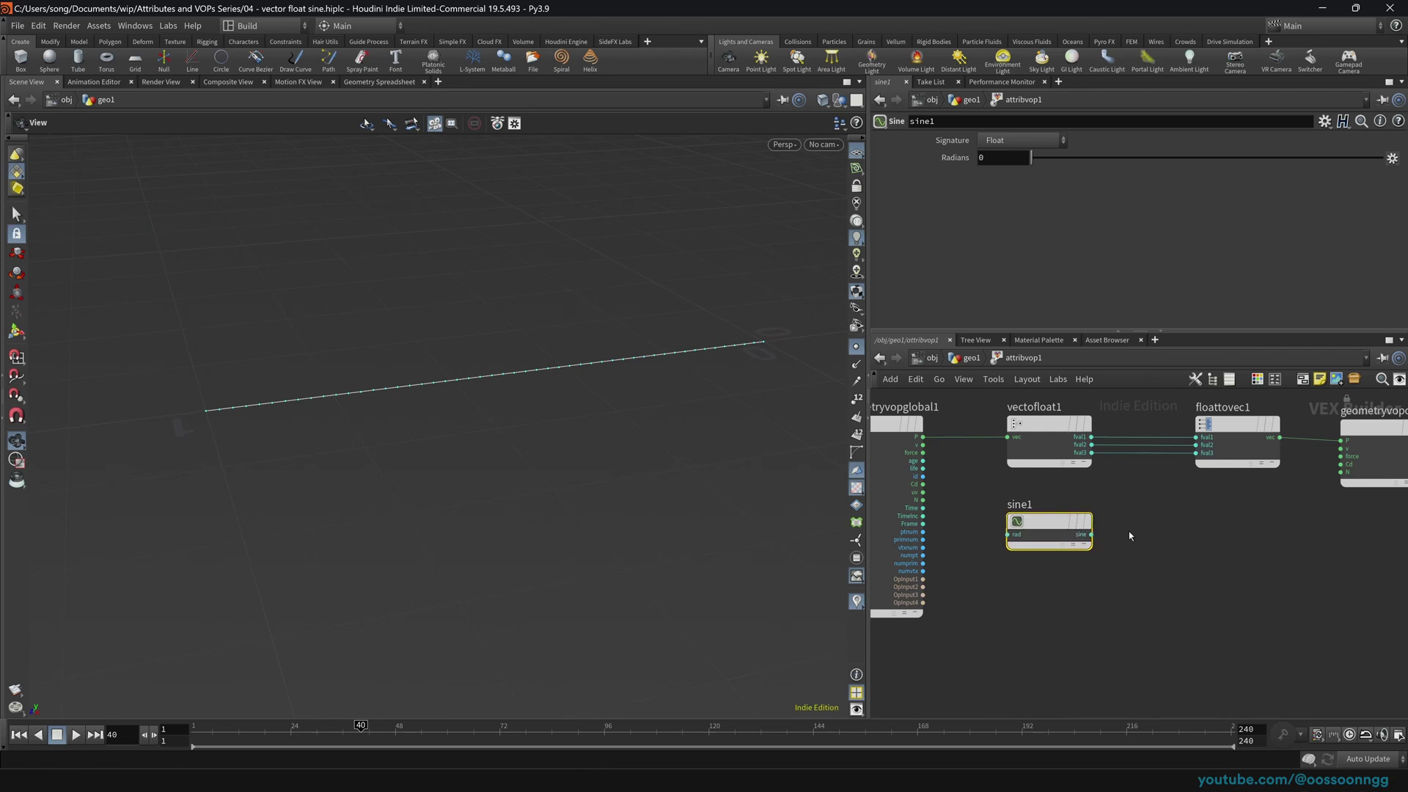
{"action": "middle_click_drag", "start_coordinate": [1039, 593], "coordinate": [1096, 582]}
{"action": "mouse_move", "coordinate": [944, 442]}
{"action": "left_mouse_down"}
{"action": "mouse_move", "coordinate": [1004, 443]}
{"action": "mouse_move", "coordinate": [923, 443]}
{"action": "left_mouse_up"}
{"action": "left_click_drag", "start_coordinate": [1038, 481], "coordinate": [1154, 537]}
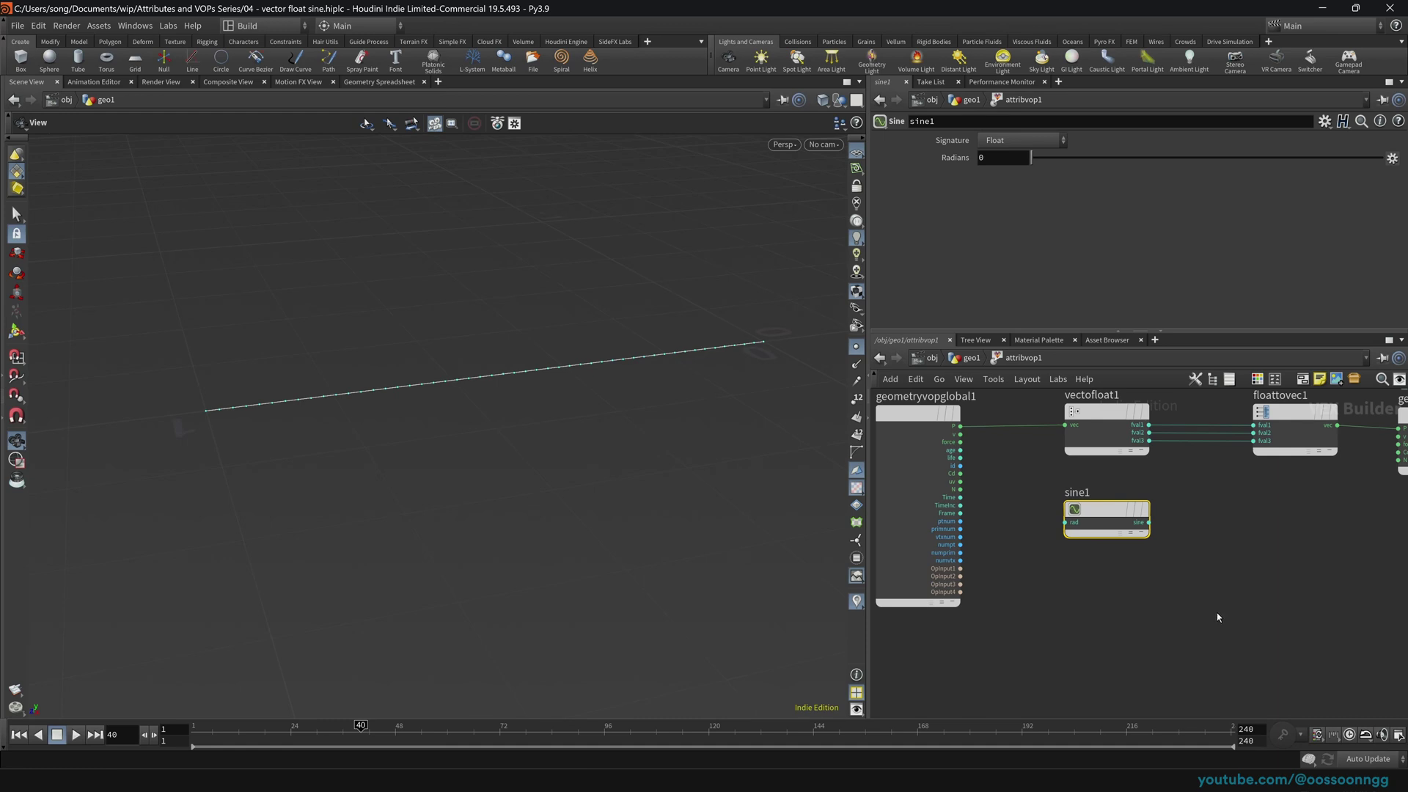
Step: Display point numbers instead of point markers on the line in the viewport
{"action": "key", "text": "f"}
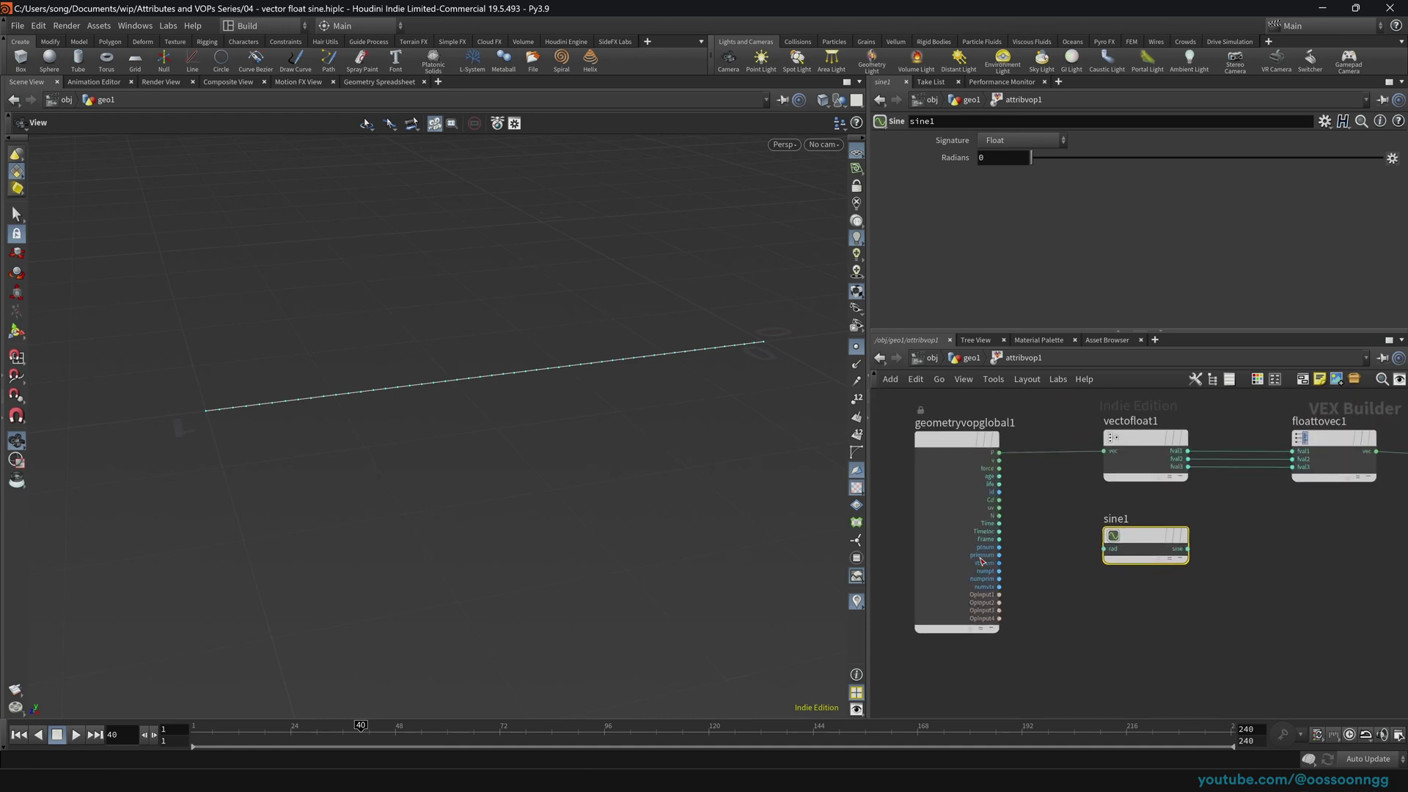
{"action": "left_click", "coordinate": [858, 400]}
{"action": "left_click_drag", "start_coordinate": [778, 376], "coordinate": [198, 374]}
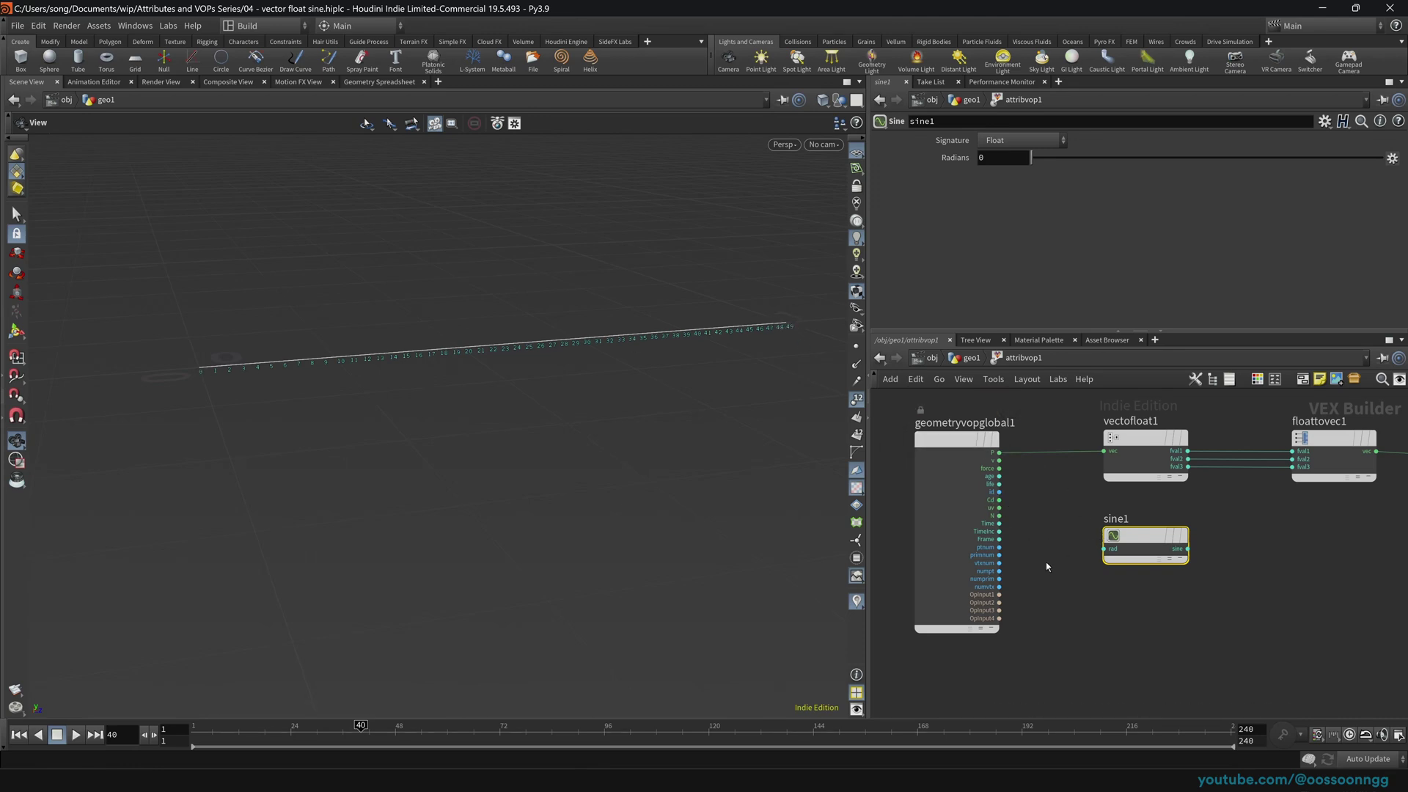
Step: Connect the ptnum output of the global parameters node to the rad input of sine1
{"action": "left_click_drag", "start_coordinate": [1137, 540], "coordinate": [1144, 545]}
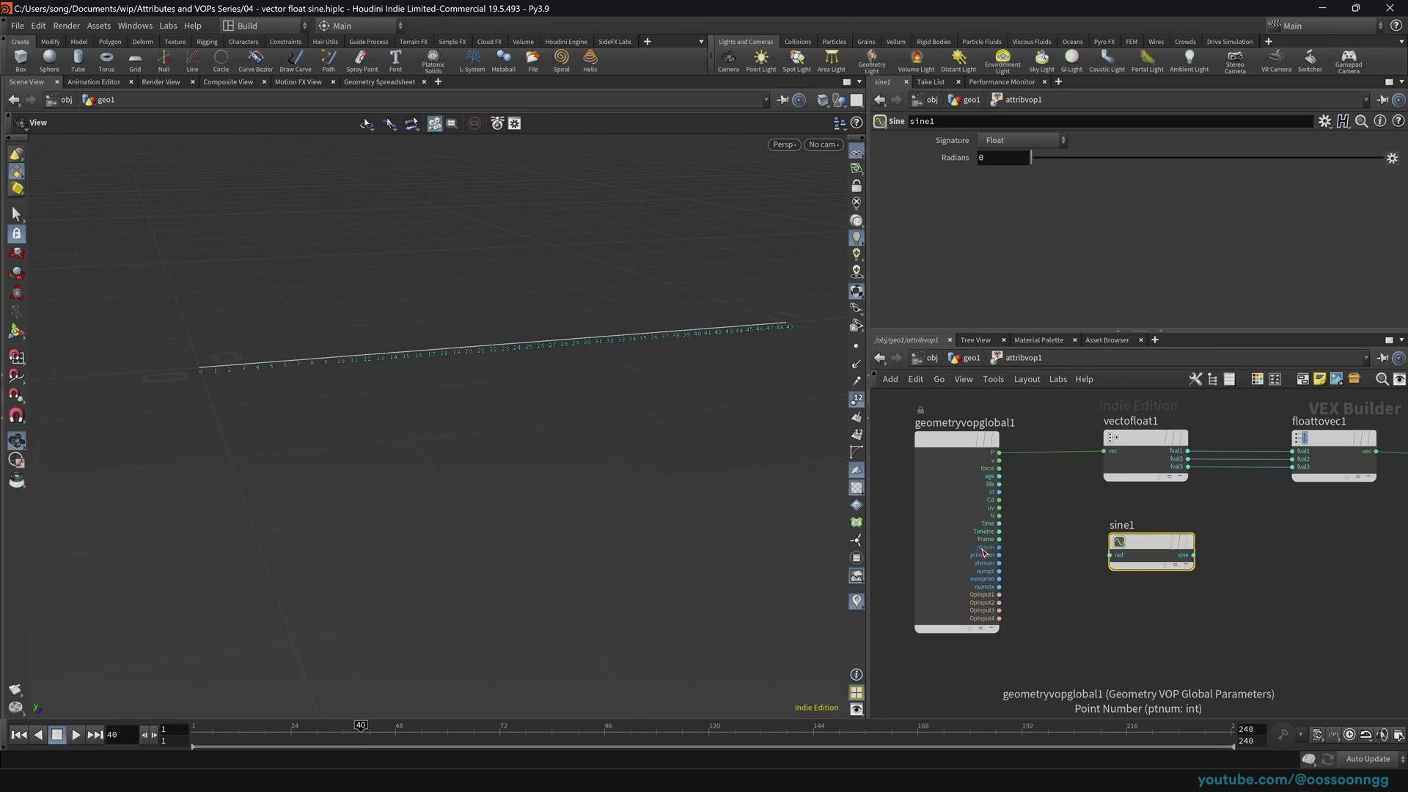
{"action": "scroll", "coordinate": [1003, 552], "scroll_direction": "up", "scroll_amount": 2}
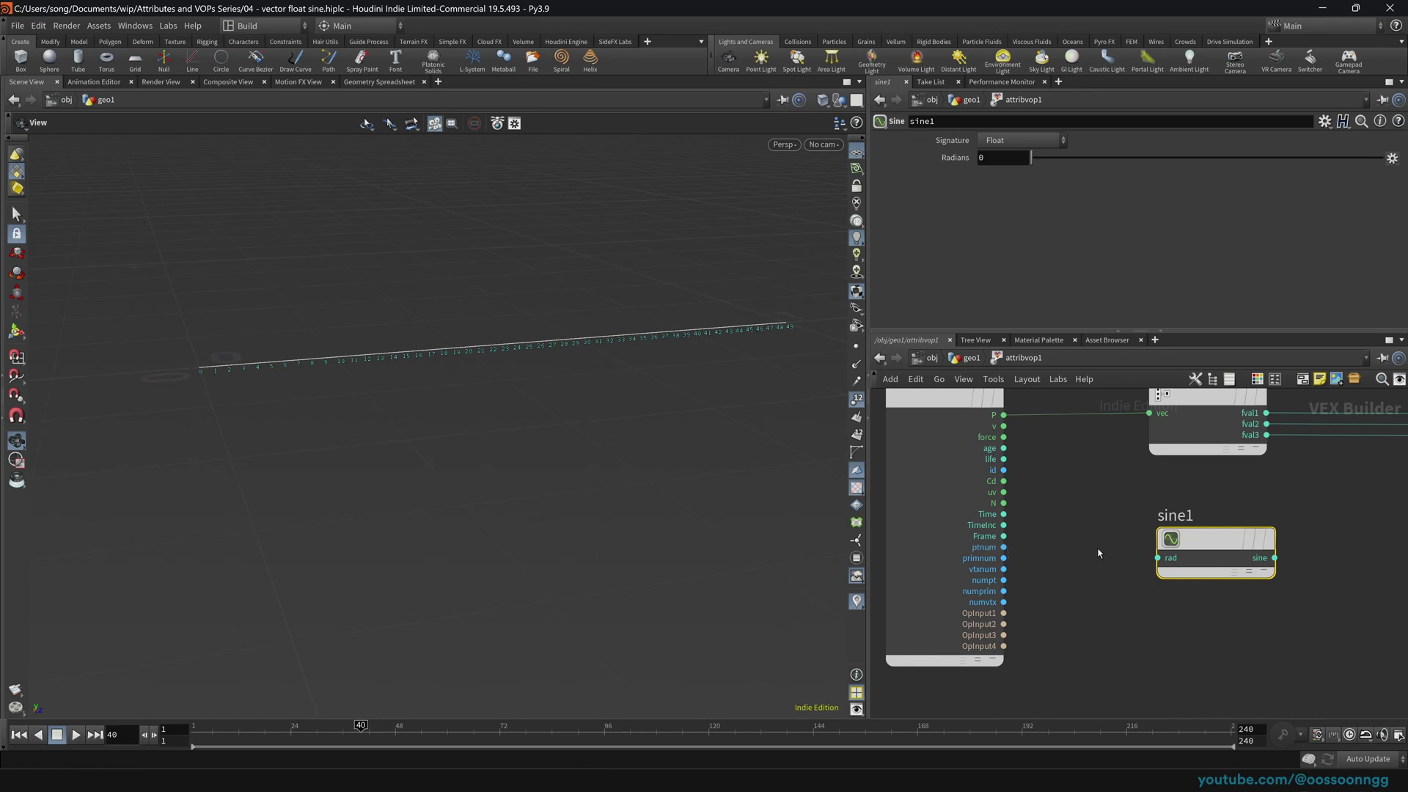
{"action": "left_click_drag", "start_coordinate": [1098, 492], "coordinate": [1304, 623]}
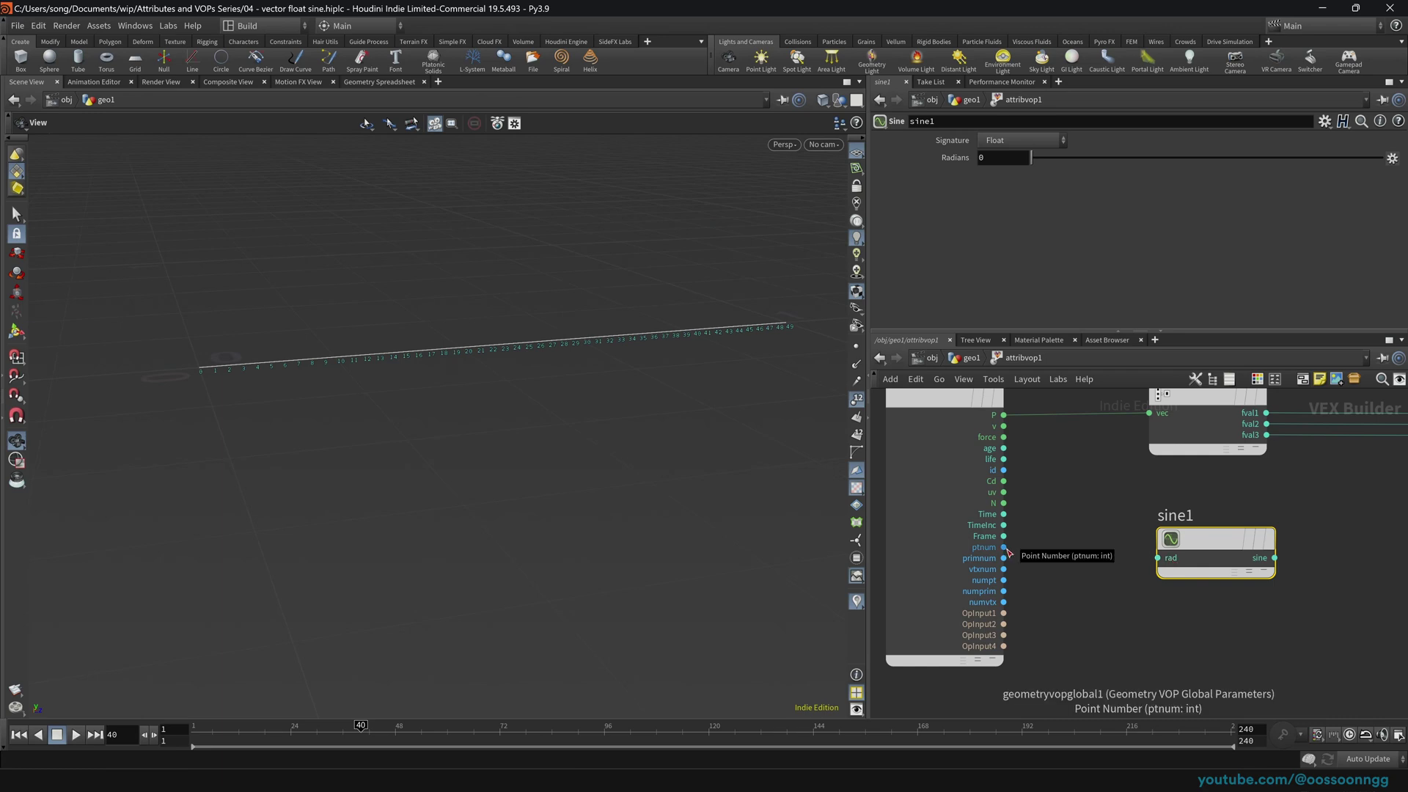
{"action": "left_click_drag", "start_coordinate": [1006, 549], "coordinate": [1020, 552]}
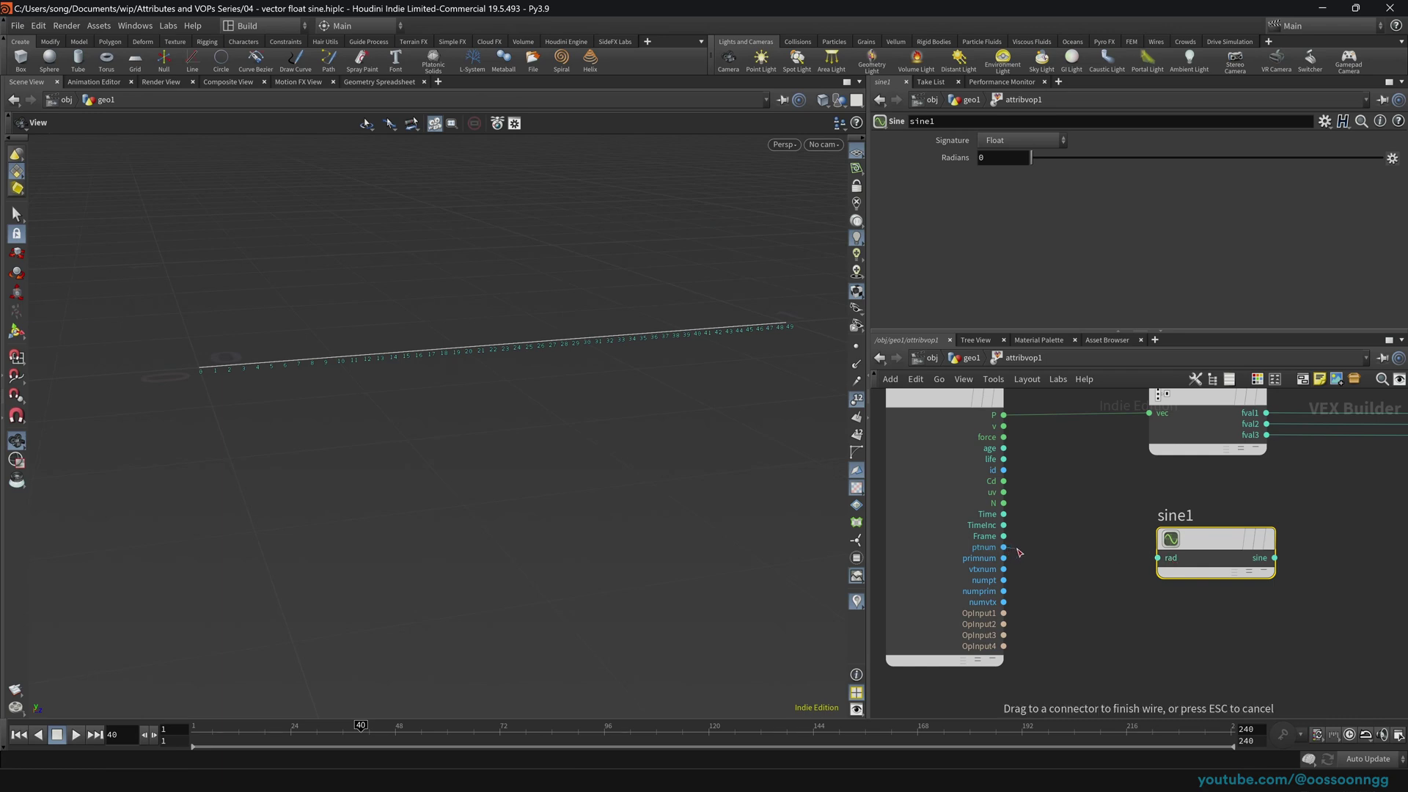
{"action": "left_click", "coordinate": [1153, 561]}
{"action": "middle_click_drag", "start_coordinate": [1331, 554], "coordinate": [1155, 581]}
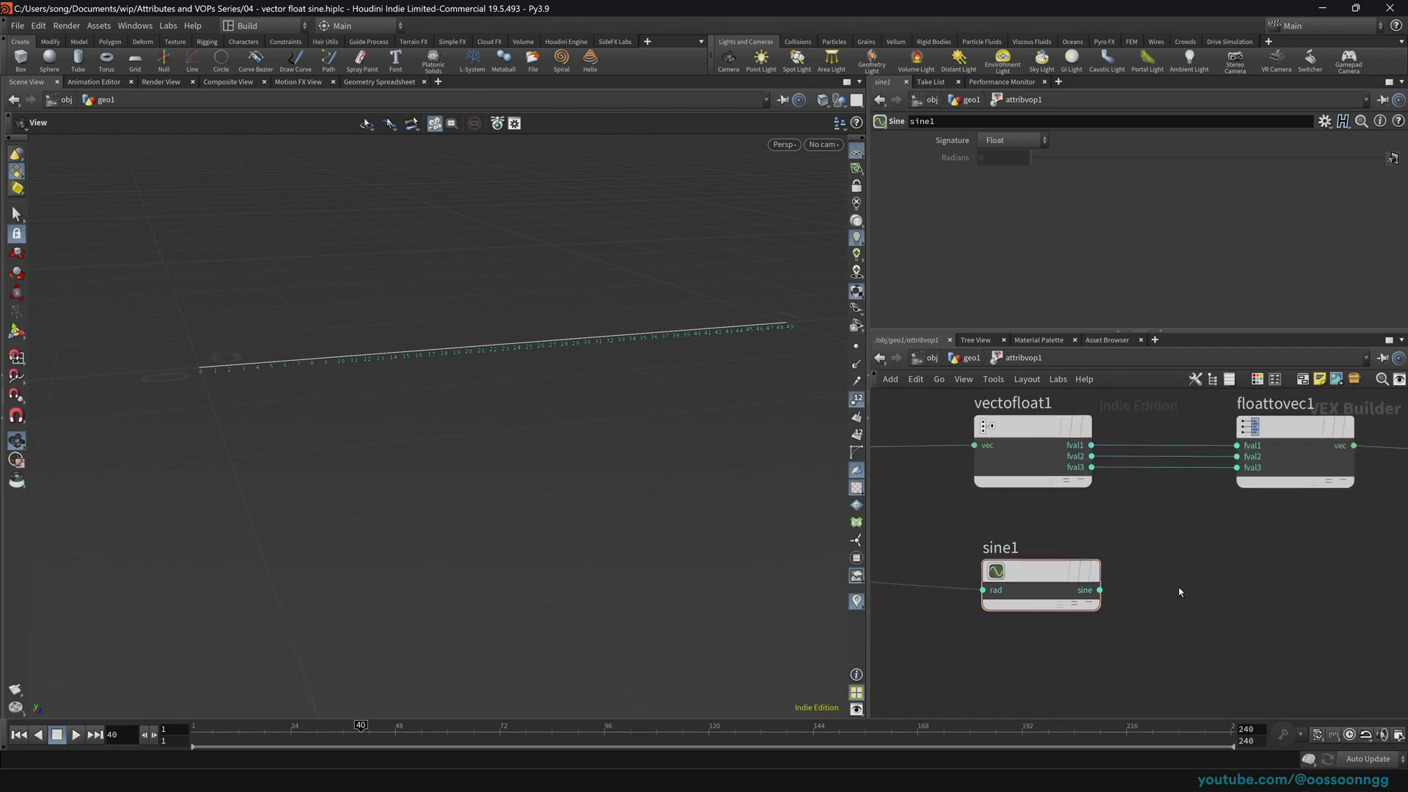
Step: Insert an Add node beside sine1 and feed it vectofloat1's second component and the sine output
{"action": "key", "text": "Tab"}
{"action": "type", "text": "add"}
{"action": "key", "text": "Return"}
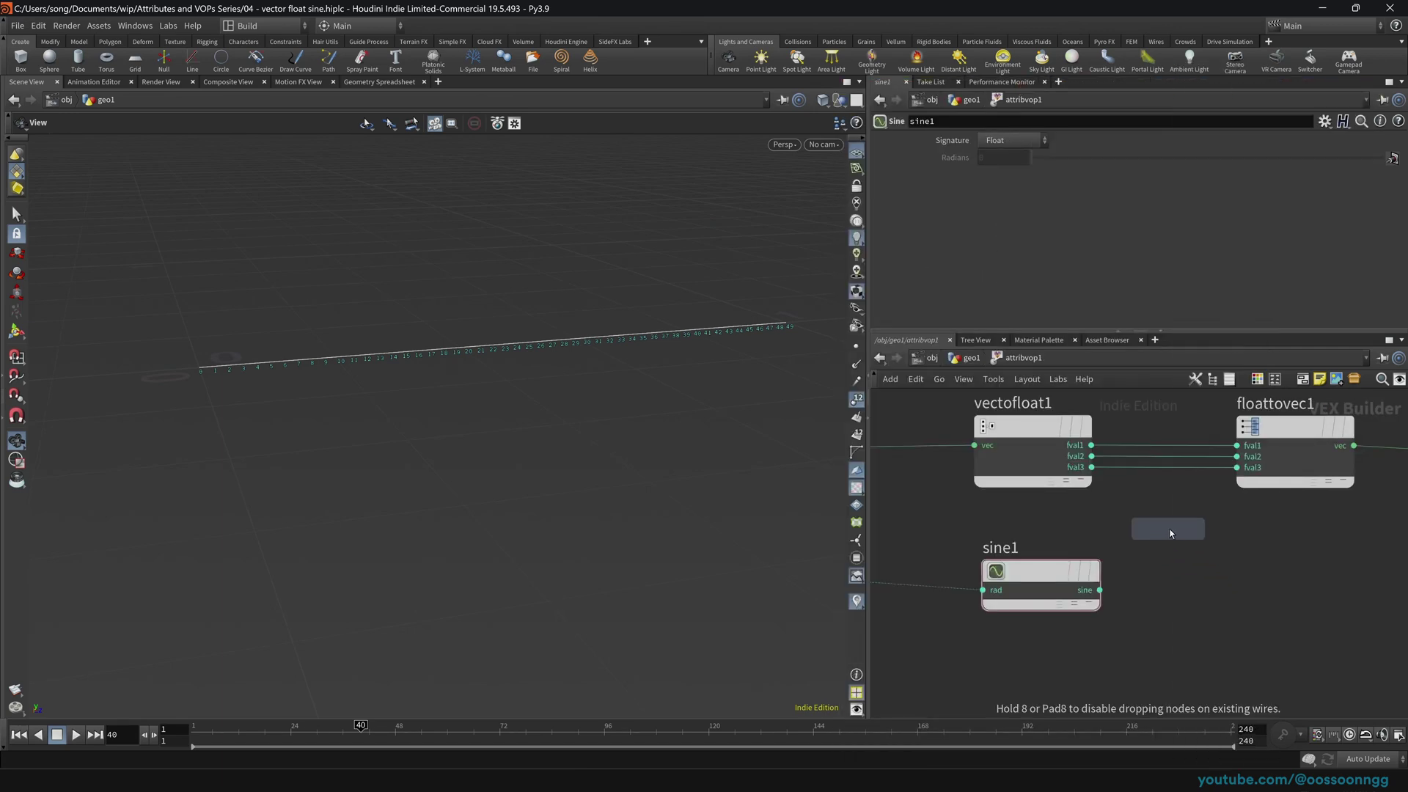
{"action": "left_click", "coordinate": [1174, 528]}
{"action": "left_click_drag", "start_coordinate": [1093, 457], "coordinate": [1128, 525]}
{"action": "left_click_drag", "start_coordinate": [1037, 581], "coordinate": [1104, 600]}
{"action": "left_click", "coordinate": [1121, 563]}
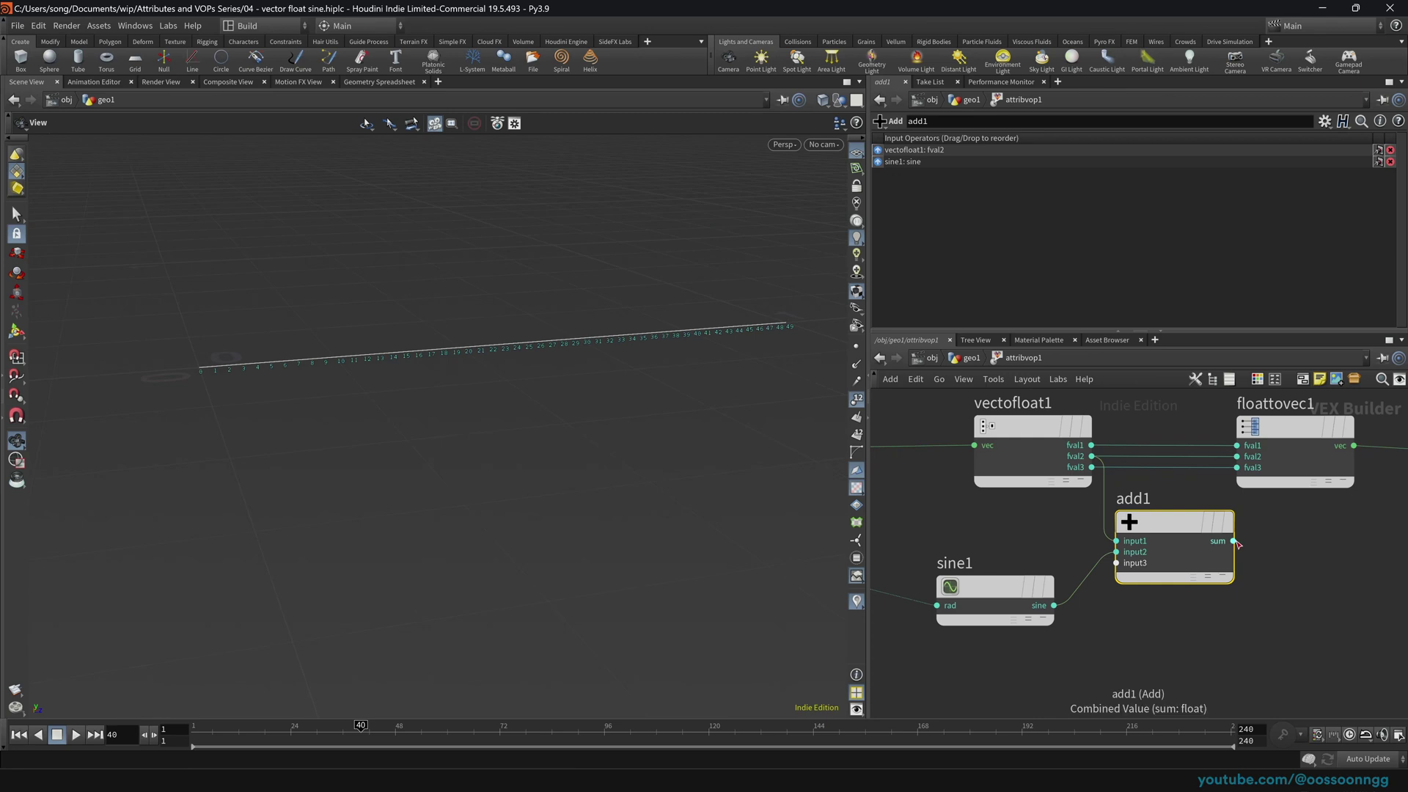
Step: Connect the sum output of add1 to the second component input of floattovec1
{"action": "left_click", "coordinate": [1235, 542]}
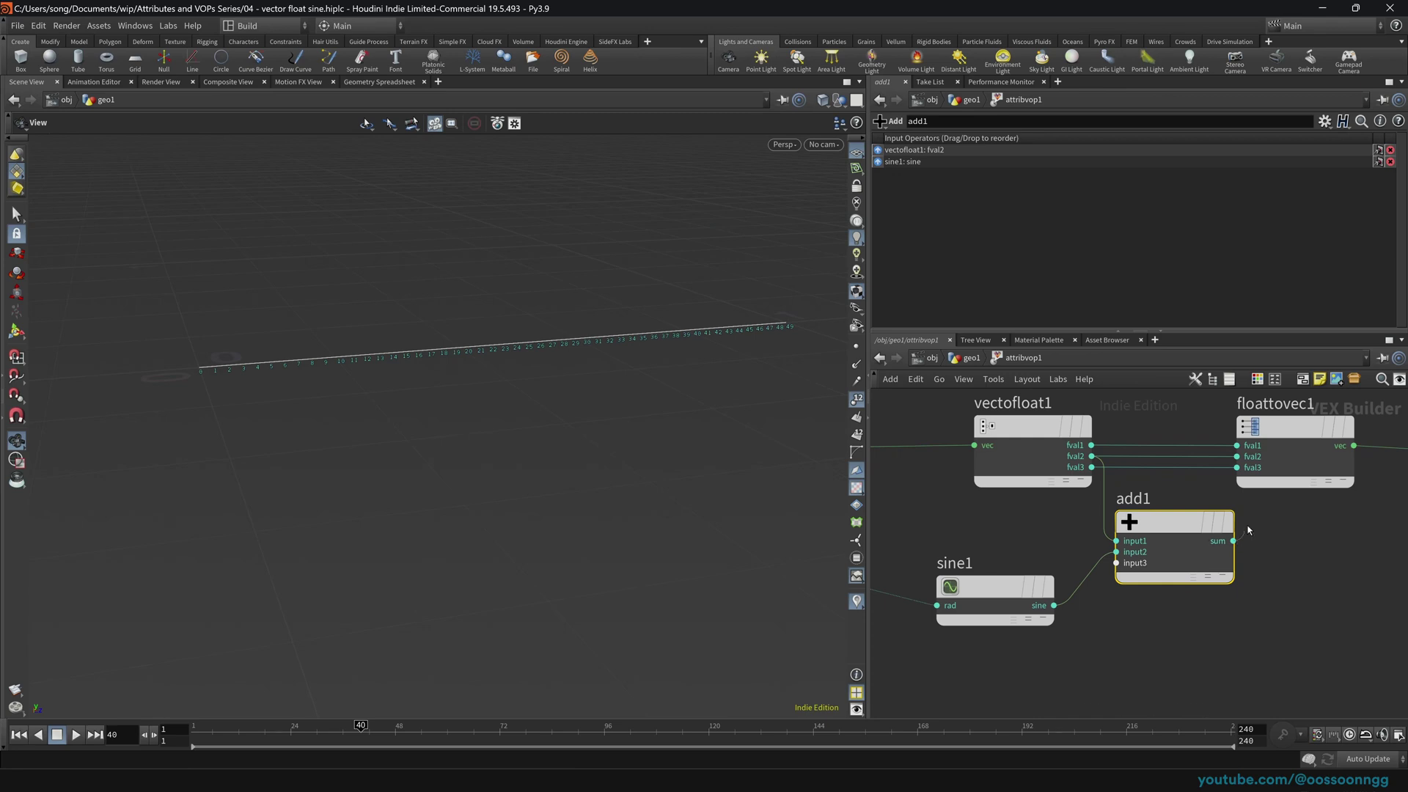
{"action": "left_click", "coordinate": [1238, 457]}
{"action": "scroll", "coordinate": [1120, 584], "scroll_direction": "down", "scroll_amount": 8}
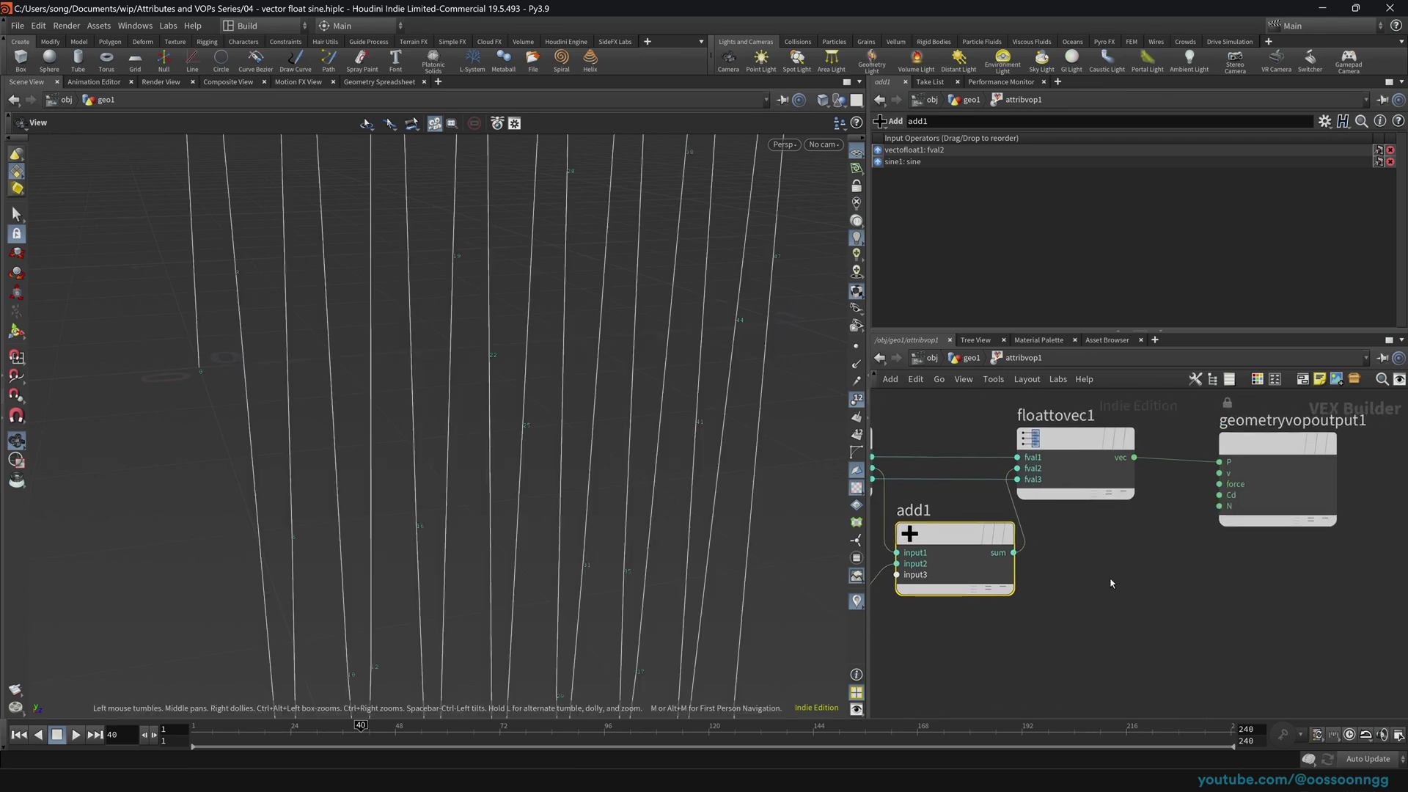
{"action": "scroll", "coordinate": [1120, 584], "scroll_direction": "up", "scroll_amount": 6}
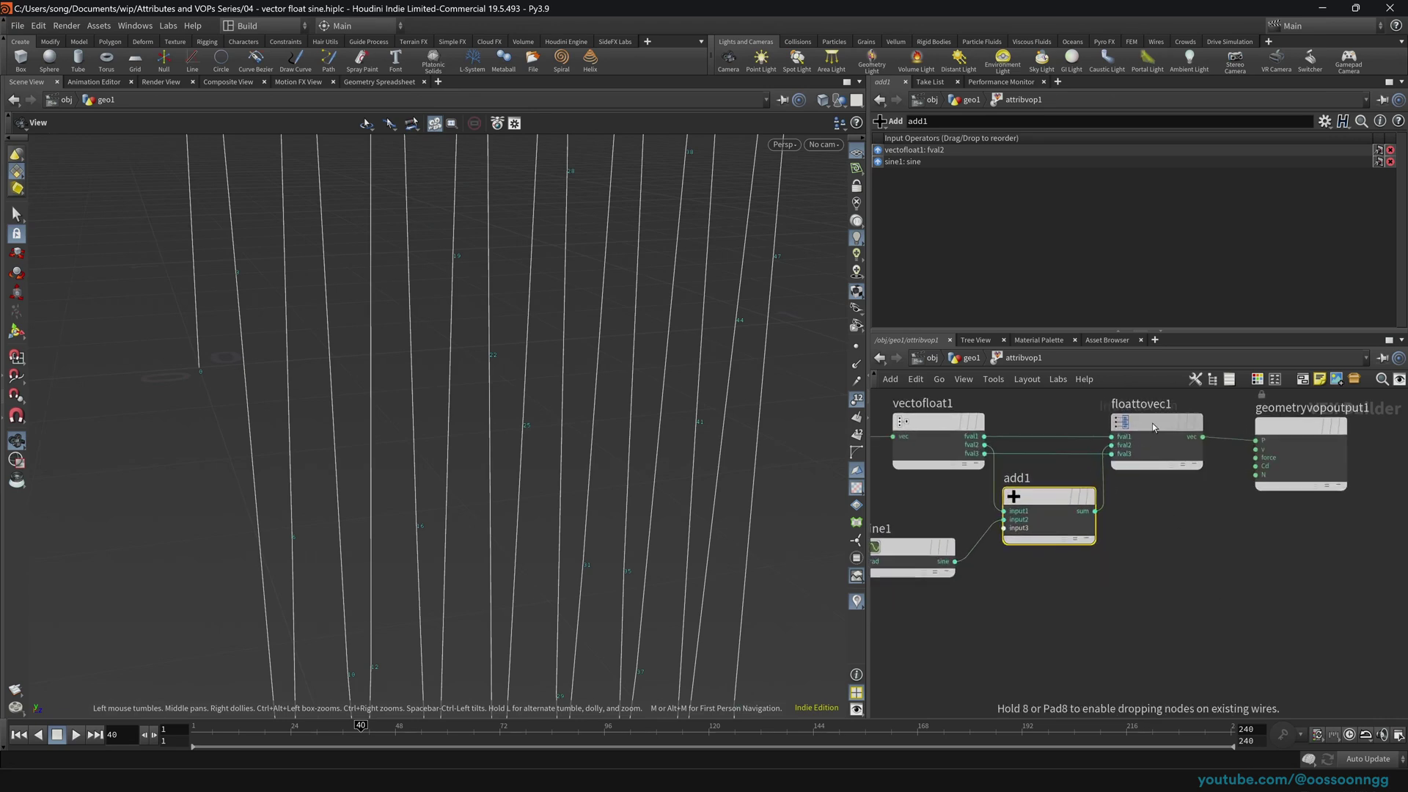
{"action": "left_click_drag", "start_coordinate": [635, 377], "coordinate": [709, 449]}
Step: Move the output node and floattovec1 farther from add1 to open space for another node
{"action": "middle_click_drag", "start_coordinate": [1074, 487], "coordinate": [1142, 473]}
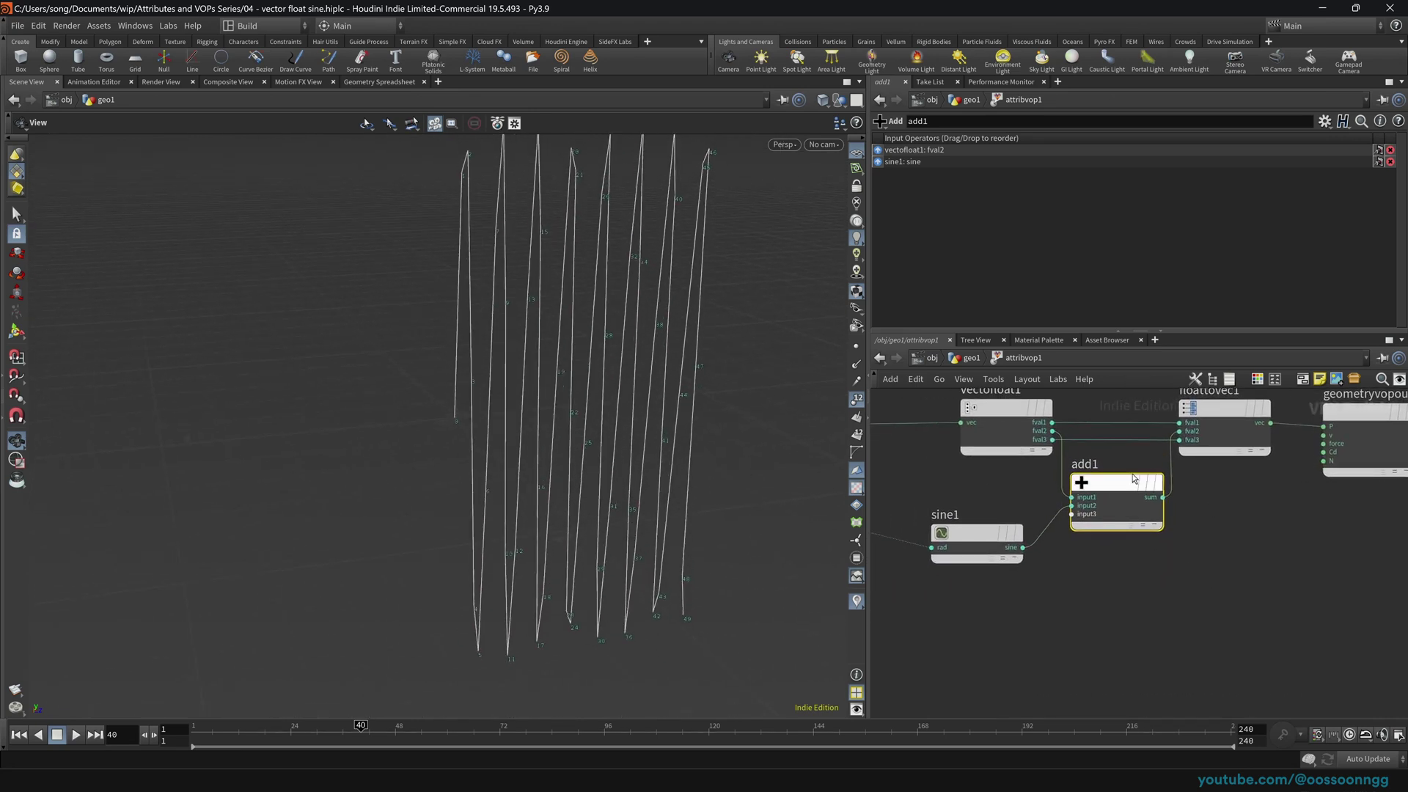
{"action": "middle_click_drag", "start_coordinate": [1341, 578], "coordinate": [1181, 623]}
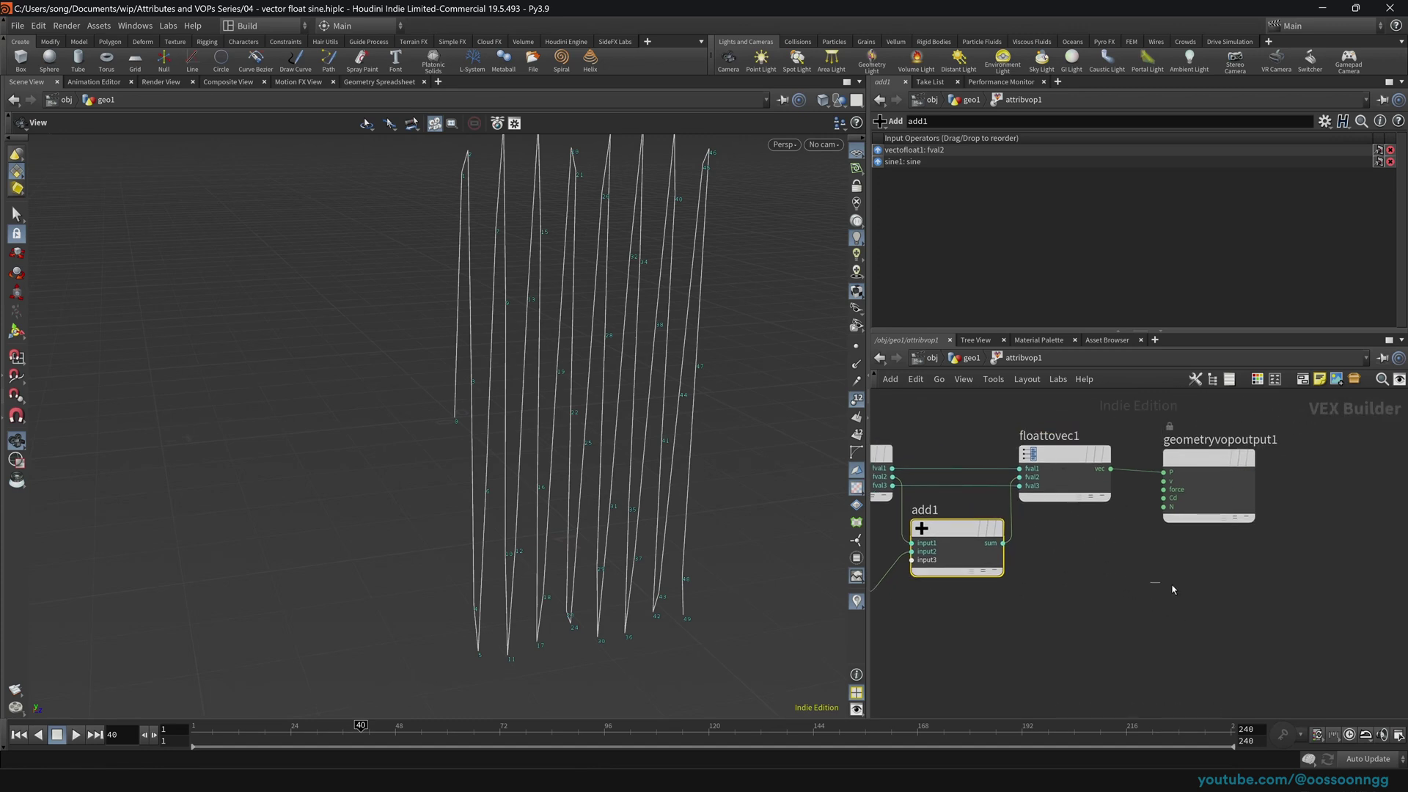
{"action": "left_click_drag", "start_coordinate": [1150, 582], "coordinate": [1068, 441]}
{"action": "mouse_move", "coordinate": [1070, 456]}
{"action": "left_mouse_down"}
{"action": "mouse_move", "coordinate": [1140, 455]}
{"action": "mouse_move", "coordinate": [1063, 454]}
{"action": "left_mouse_up"}
{"action": "left_click_drag", "start_coordinate": [1217, 459], "coordinate": [1330, 448]}
{"action": "left_click_drag", "start_coordinate": [1038, 458], "coordinate": [1141, 462]}
{"action": "middle_click_drag", "start_coordinate": [1118, 584], "coordinate": [1181, 588]}
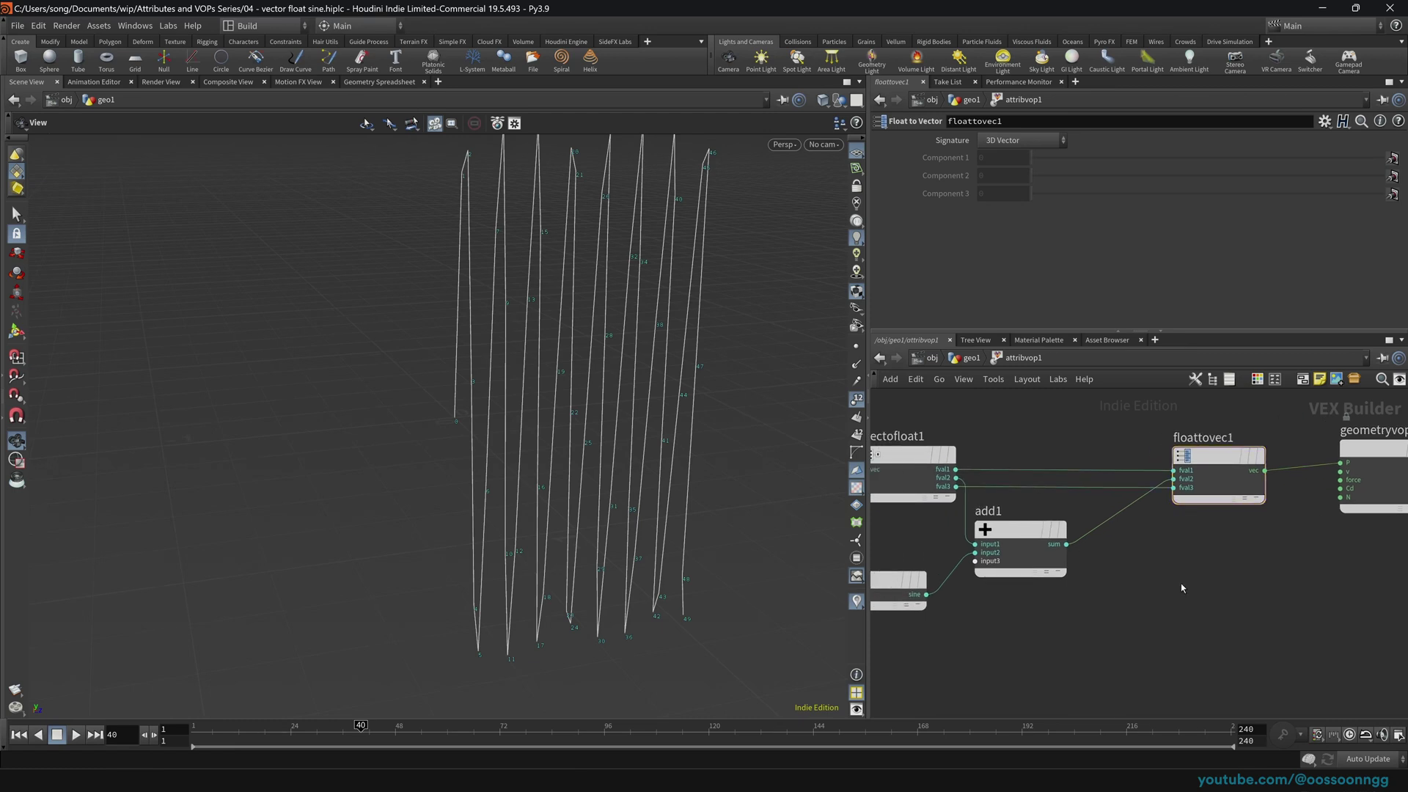
Step: Insert a Divide Constant node on the wire between add1 and floattovec1 and set its divider to 11.4
{"action": "key", "text": "Tab"}
{"action": "type", "text": "divi"}
{"action": "key", "text": "Down"}
{"action": "key", "text": "Return"}
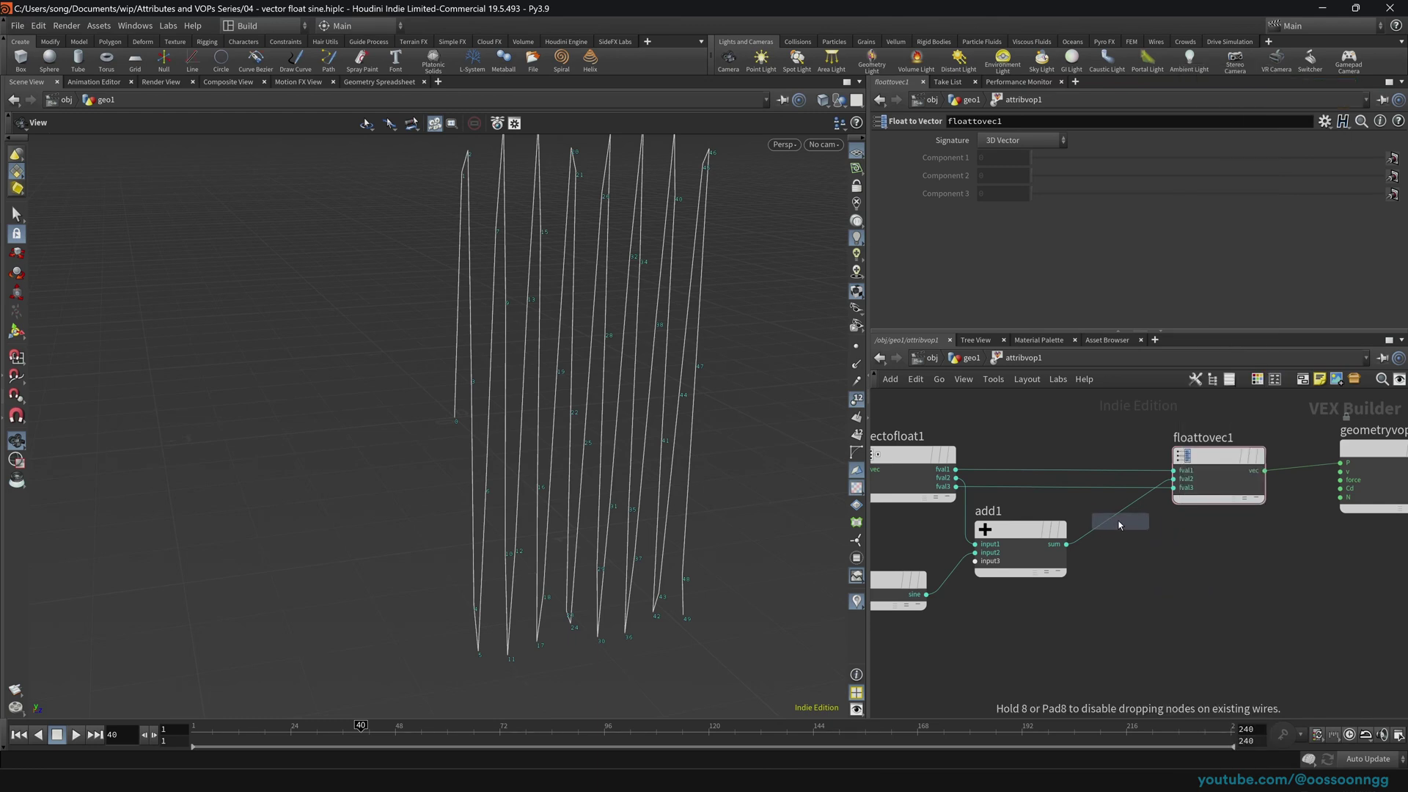
{"action": "left_click", "coordinate": [1129, 531]}
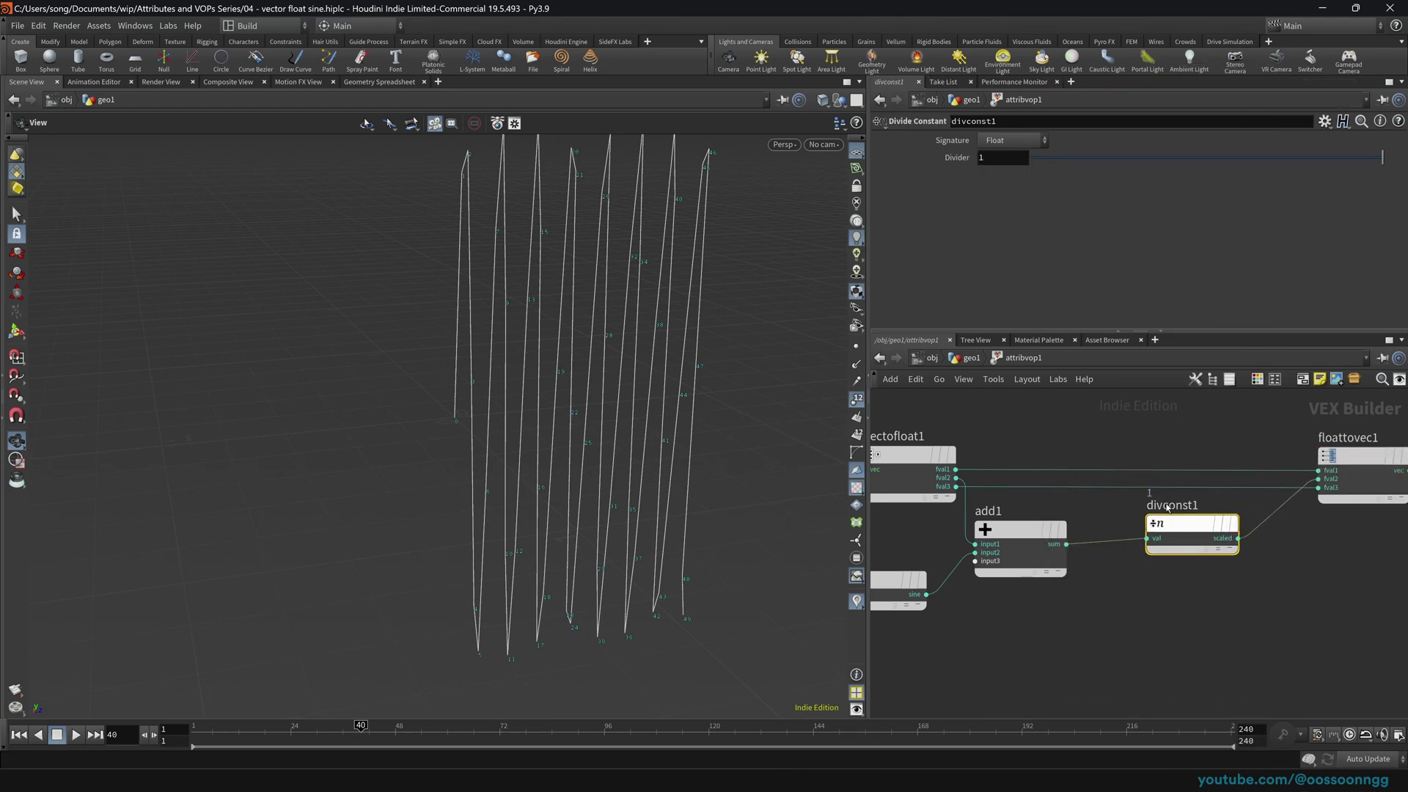
{"action": "middle_click_drag", "start_coordinate": [981, 156], "coordinate": [308, 198]}
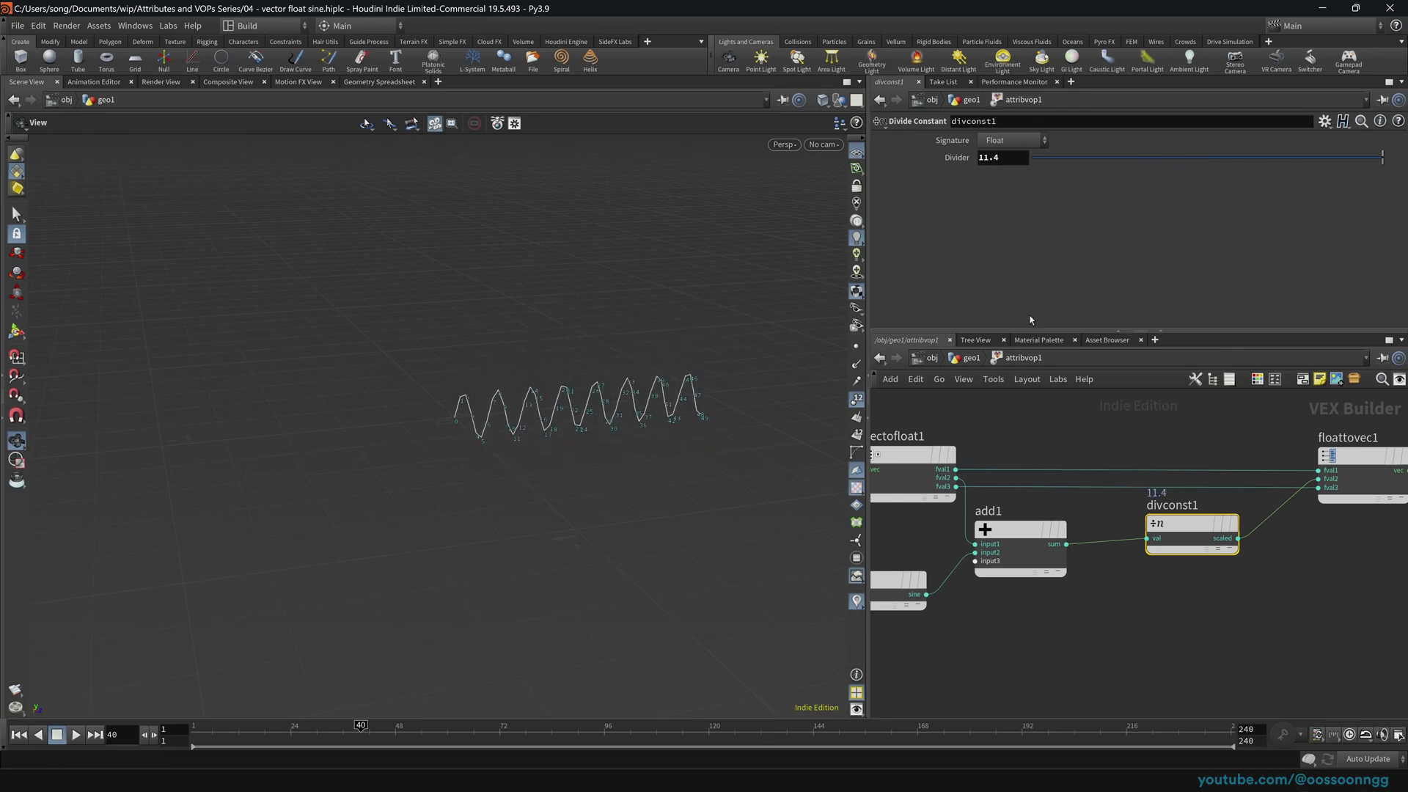
Step: Return to the geo1 network and set line1's number of points to 150
{"action": "left_click_drag", "start_coordinate": [598, 418], "coordinate": [559, 403]}
{"action": "right_click_drag", "start_coordinate": [560, 403], "coordinate": [641, 412]}
{"action": "left_click_drag", "start_coordinate": [641, 412], "coordinate": [652, 414]}
{"action": "left_click", "coordinate": [972, 358]}
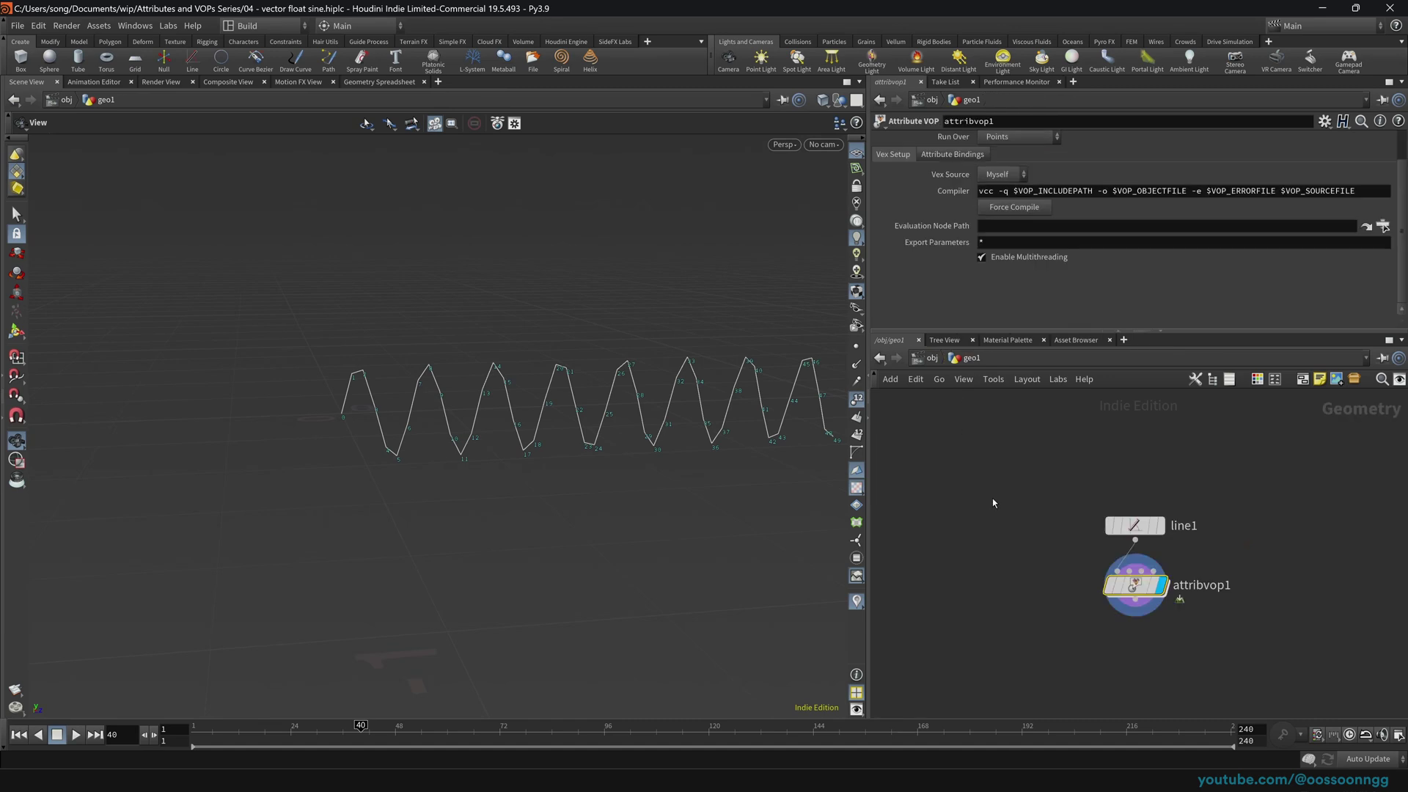
{"action": "left_click", "coordinate": [1135, 526]}
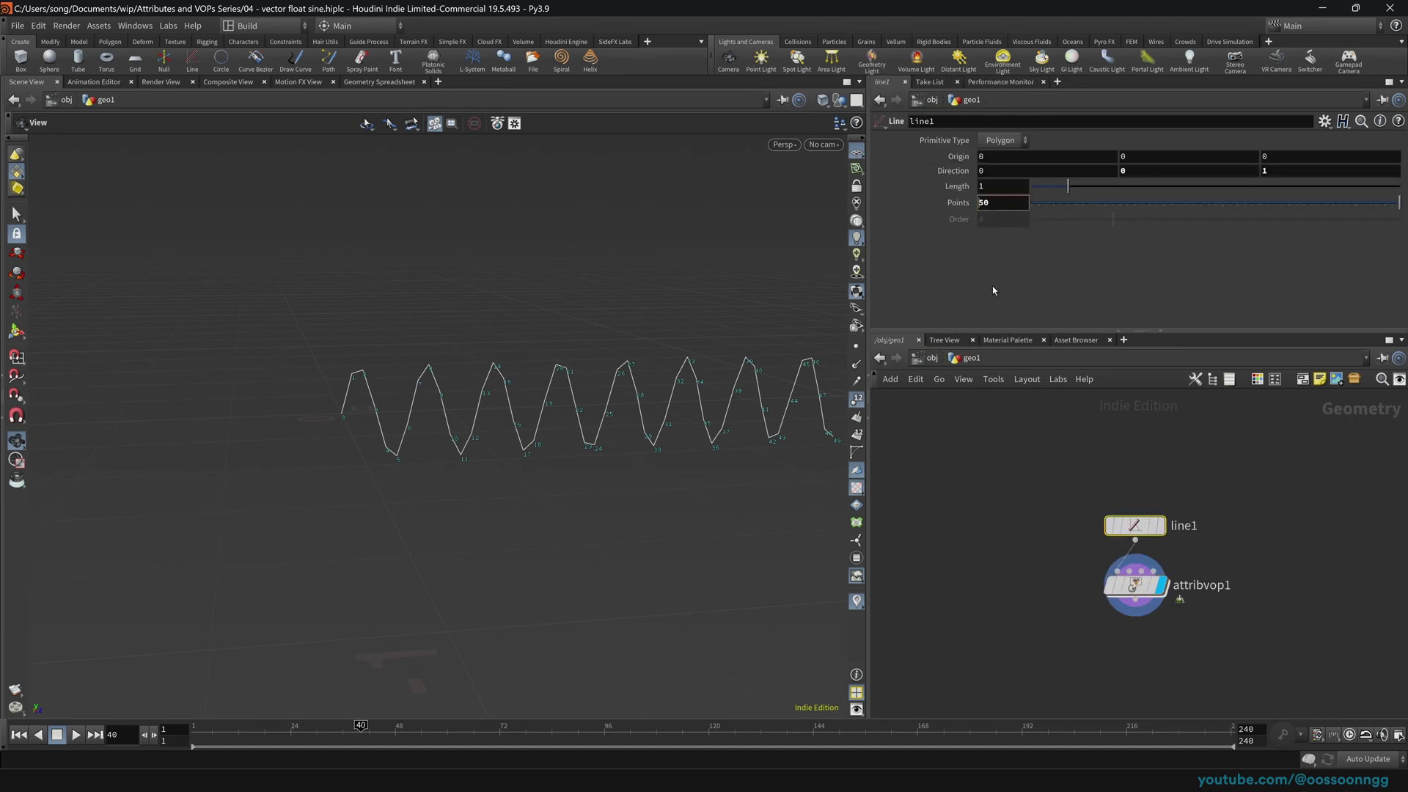
{"action": "type", "text": "1"}
{"action": "key", "text": "Return"}
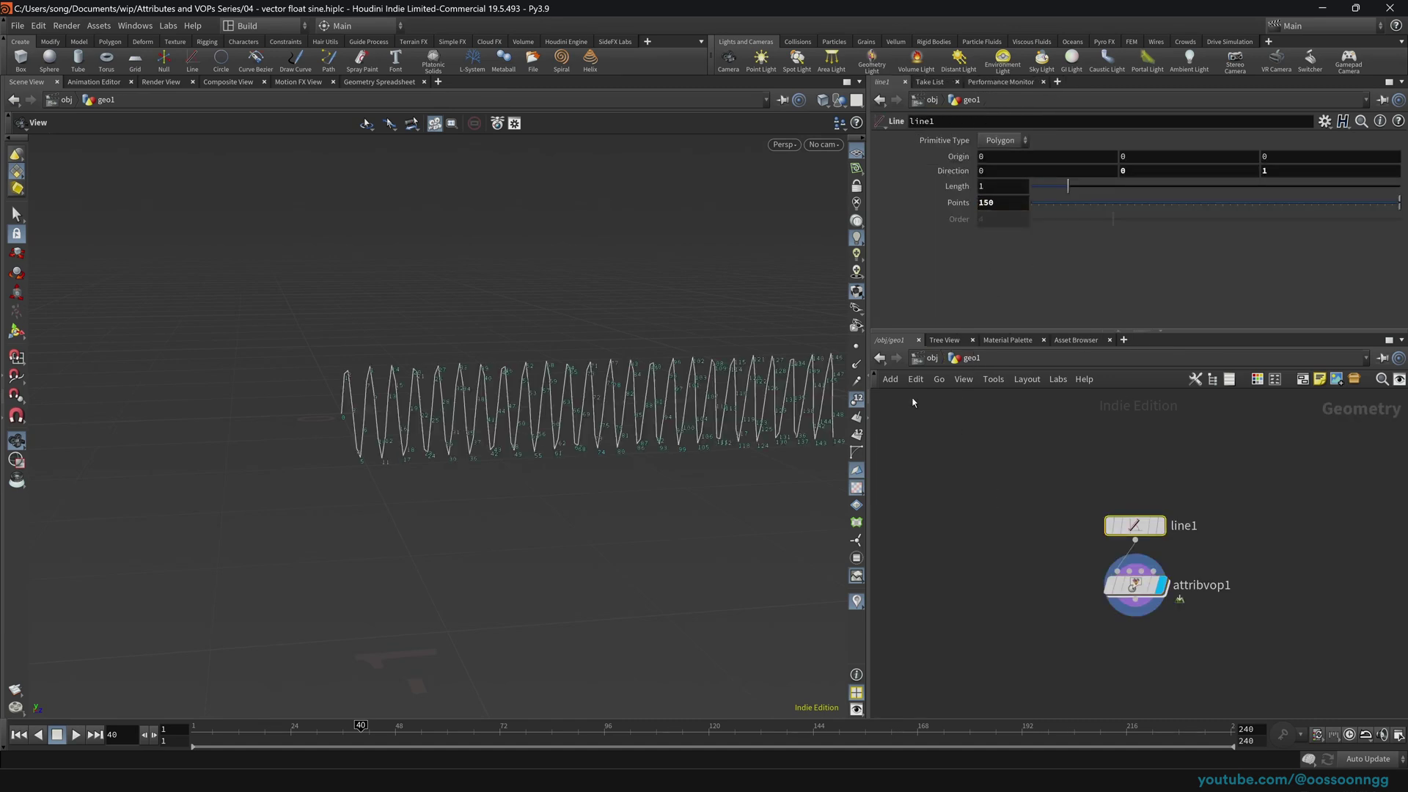
Step: Go back inside attribvop1 and move the global parameters node slightly farther from sine1
{"action": "left_click", "coordinate": [1135, 585]}
{"action": "middle_click_drag", "start_coordinate": [680, 409], "coordinate": [605, 406]}
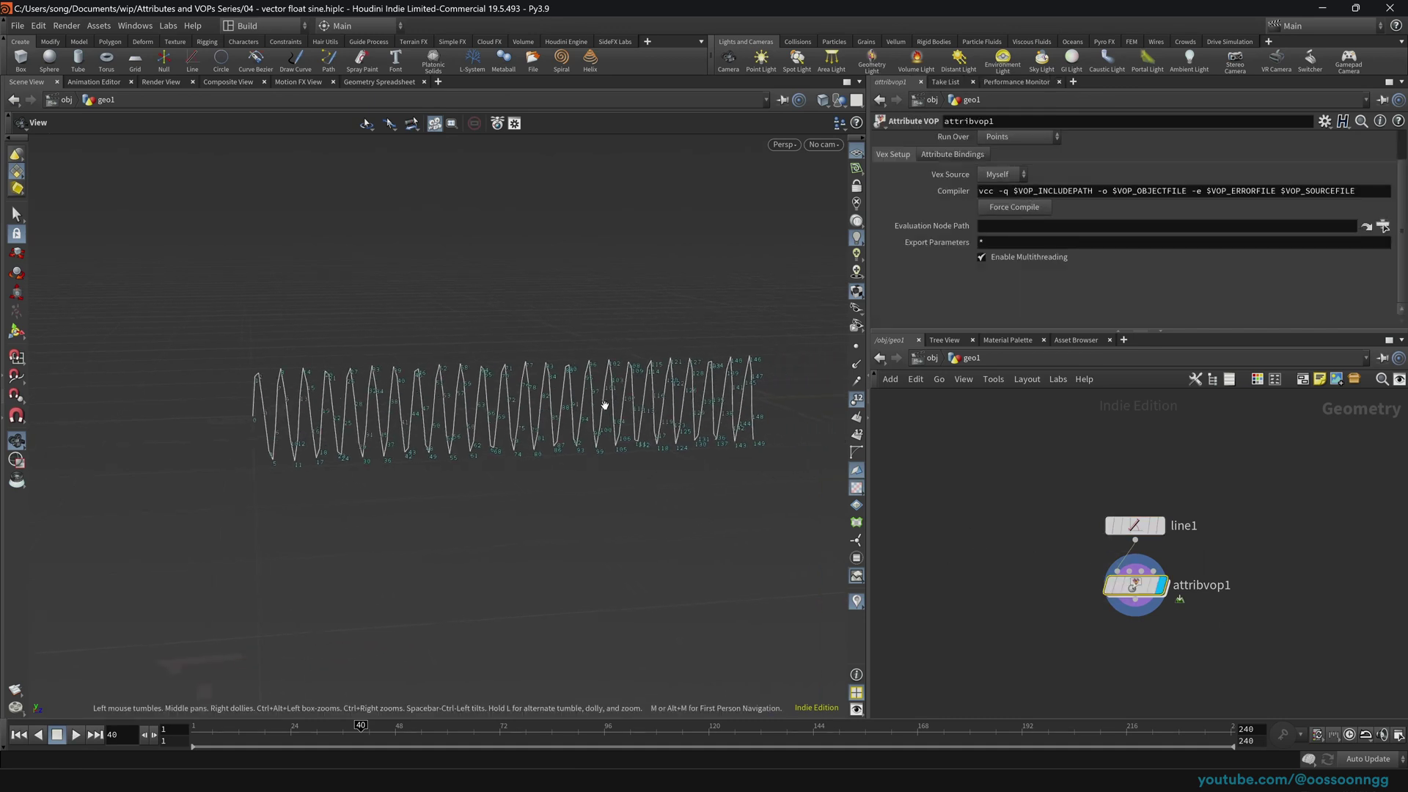
{"action": "right_click_drag", "start_coordinate": [605, 405], "coordinate": [703, 413]}
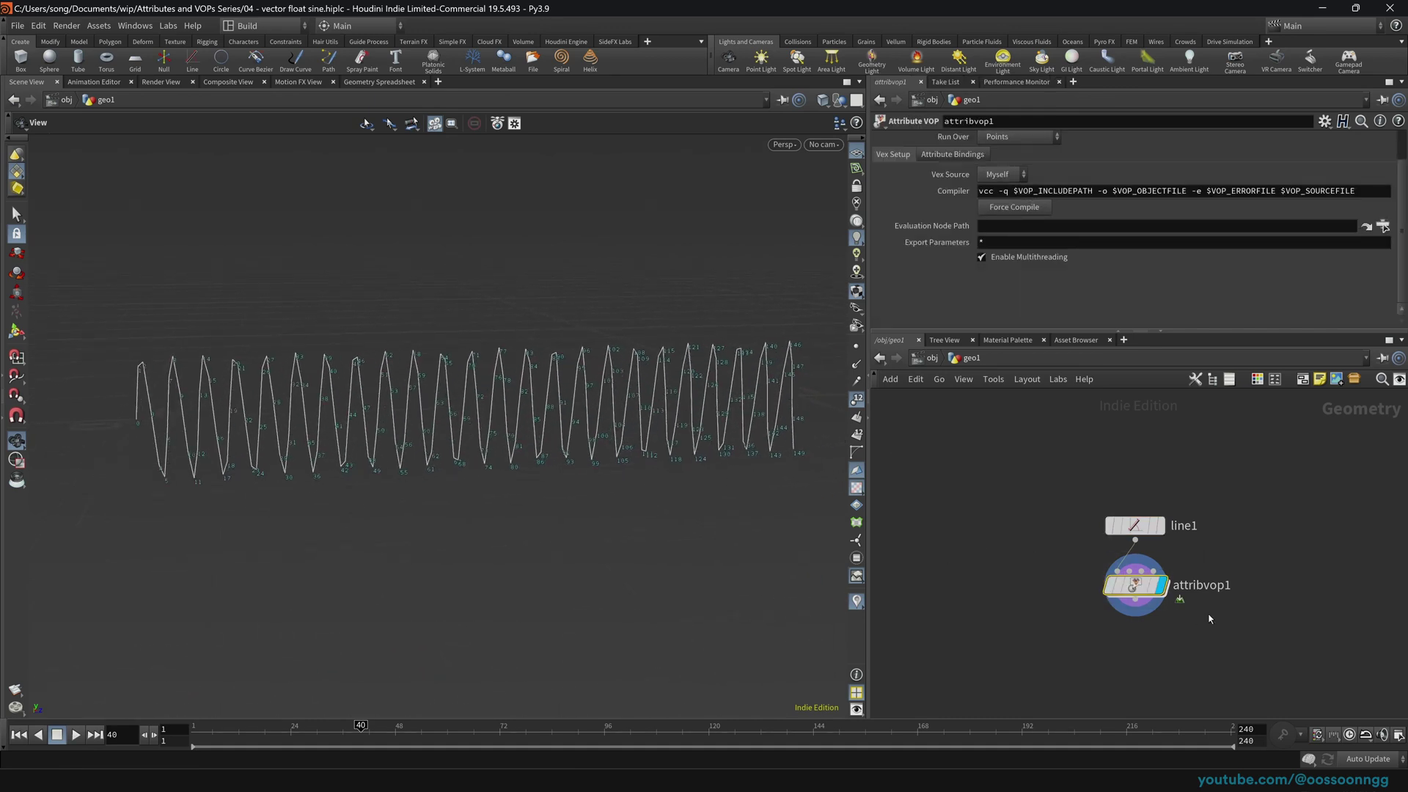
{"action": "key", "text": "Return"}
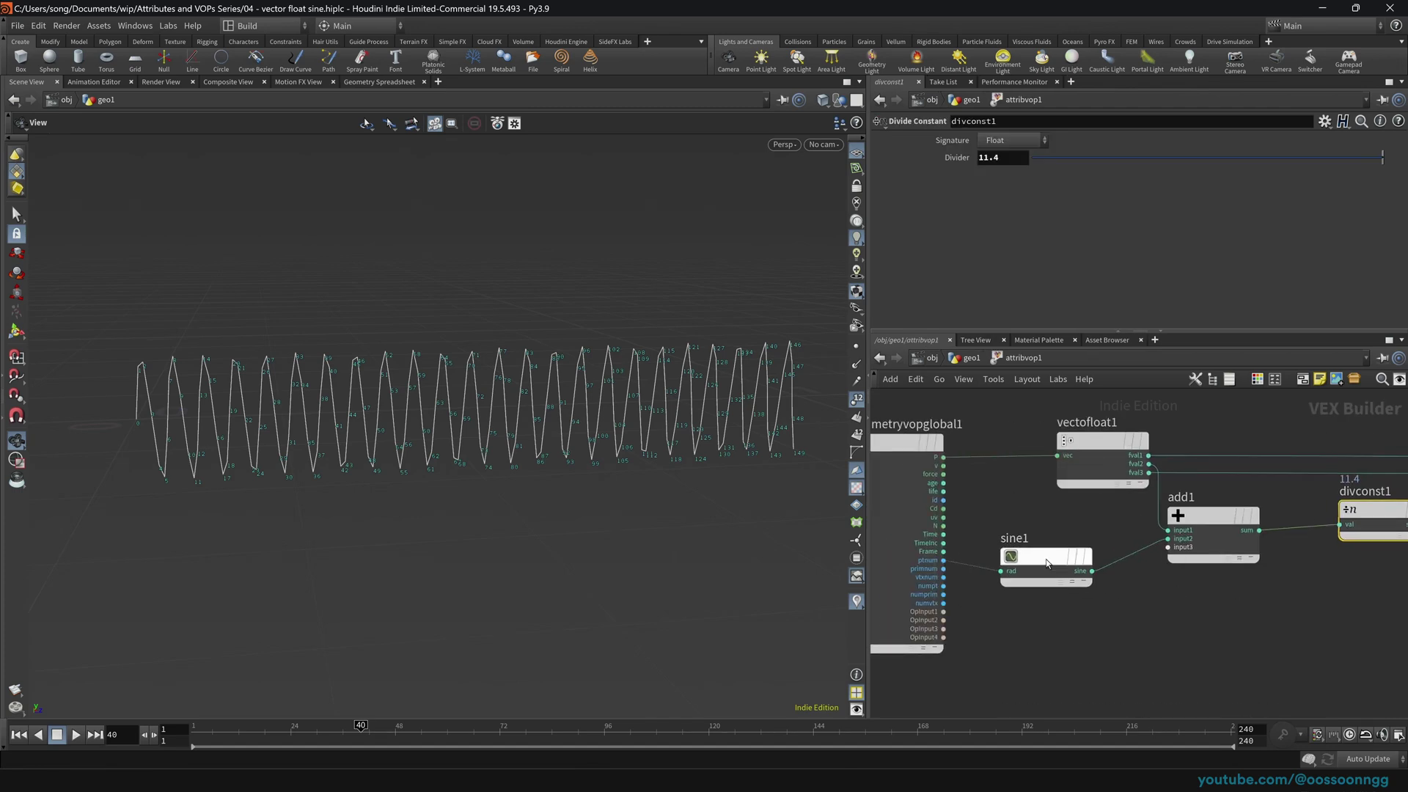
{"action": "left_click", "coordinate": [1046, 561]}
{"action": "middle_click_drag", "start_coordinate": [883, 455], "coordinate": [966, 460]}
{"action": "left_click_drag", "start_coordinate": [970, 441], "coordinate": [955, 439]}
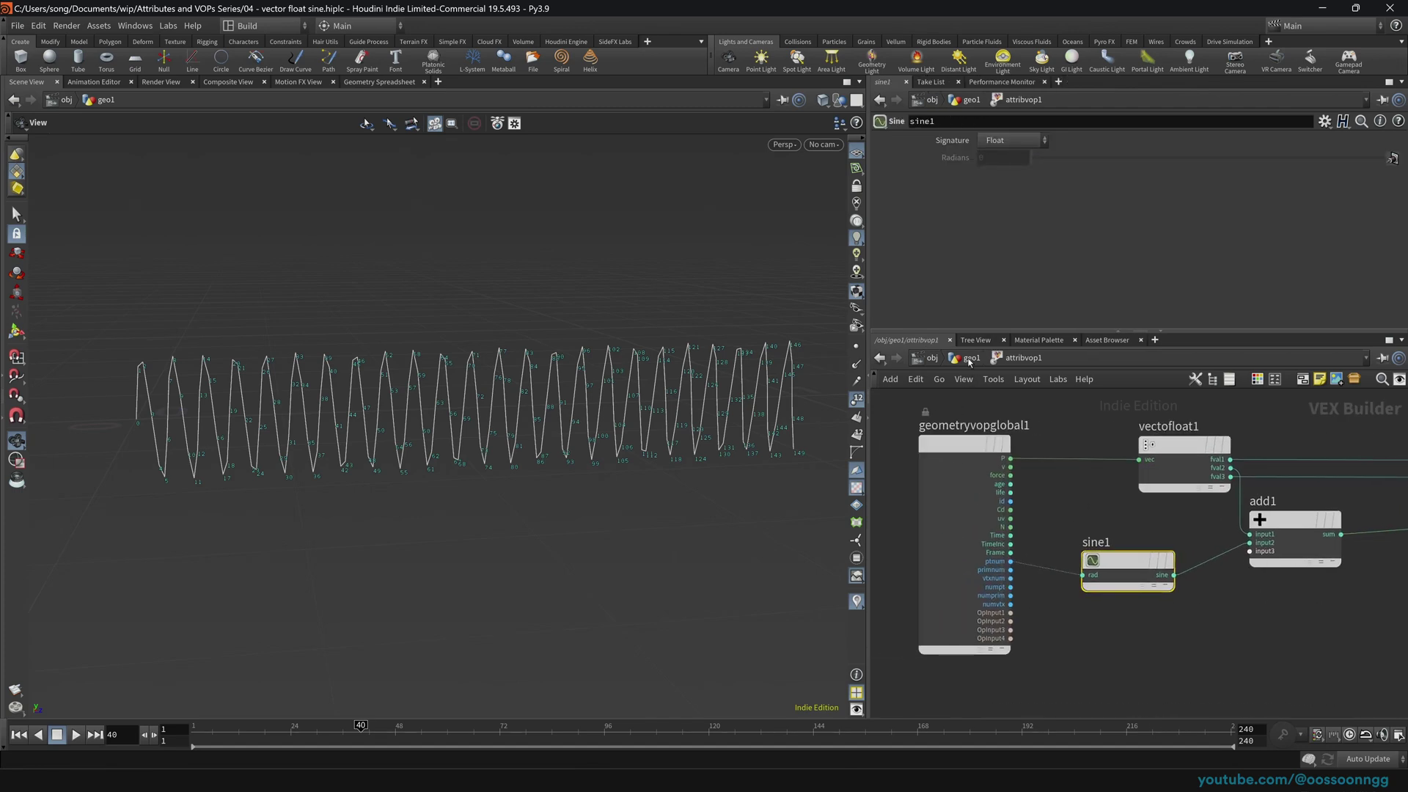
Step: Return to geo1, try a length of 10 on line1, and settle on a length of 3
{"action": "left_click", "coordinate": [970, 359]}
{"action": "left_click", "coordinate": [1135, 525]}
{"action": "left_click_drag", "start_coordinate": [1068, 186], "coordinate": [1285, 196]}
{"action": "scroll", "coordinate": [717, 410], "scroll_direction": "down", "scroll_amount": 5}
{"action": "middle_click_drag", "start_coordinate": [717, 410], "coordinate": [405, 432]}
{"action": "left_click_drag", "start_coordinate": [1283, 188], "coordinate": [1404, 193]}
{"action": "scroll", "coordinate": [616, 394], "scroll_direction": "down", "scroll_amount": 2}
{"action": "scroll", "coordinate": [616, 394], "scroll_direction": "down", "scroll_amount": 3}
{"action": "middle_click_drag", "start_coordinate": [615, 394], "coordinate": [433, 396]}
{"action": "mouse_move", "coordinate": [664, 403]}
{"action": "left_mouse_down"}
{"action": "mouse_move", "coordinate": [818, 392]}
{"action": "mouse_move", "coordinate": [660, 400]}
{"action": "left_mouse_up"}
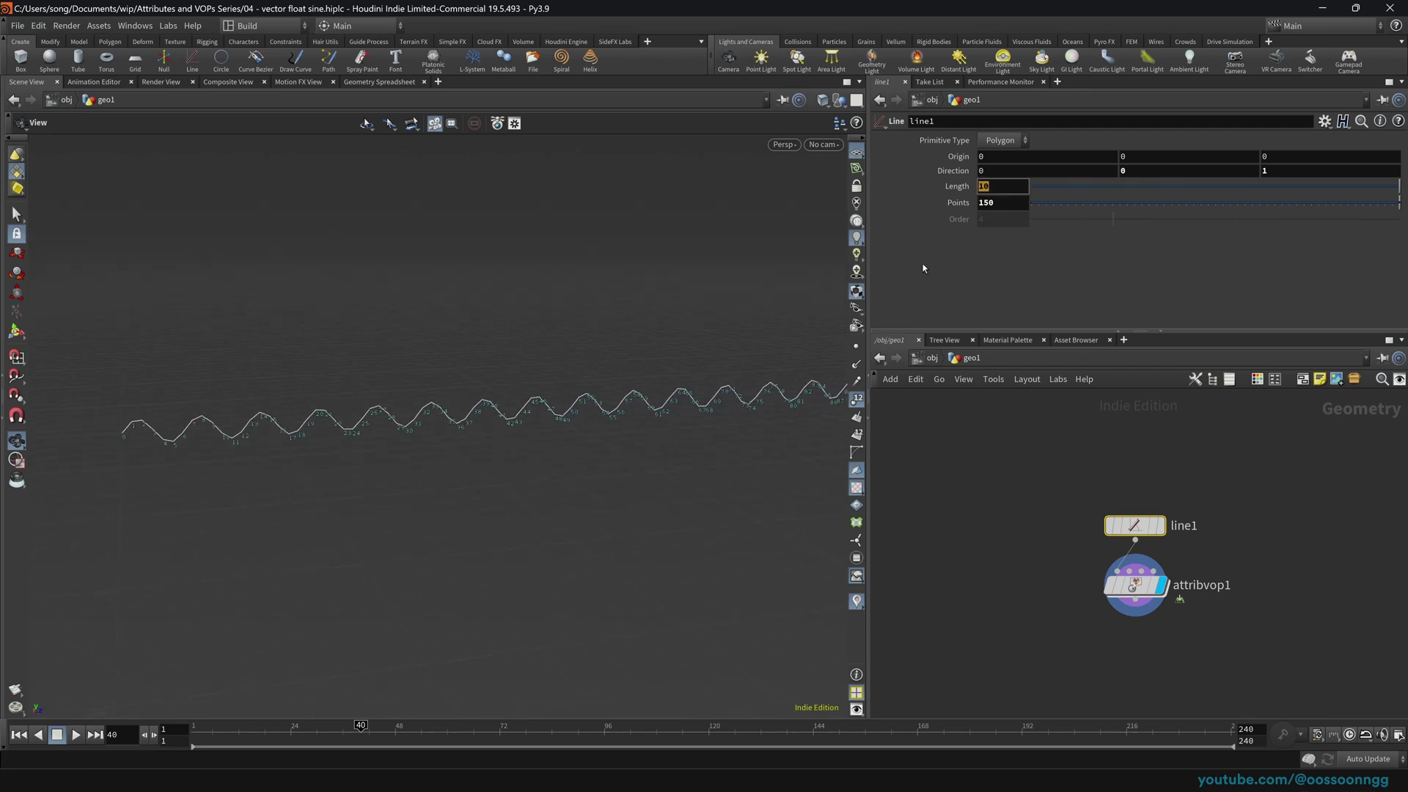
{"action": "type", "text": "3"}
{"action": "key", "text": "Return"}
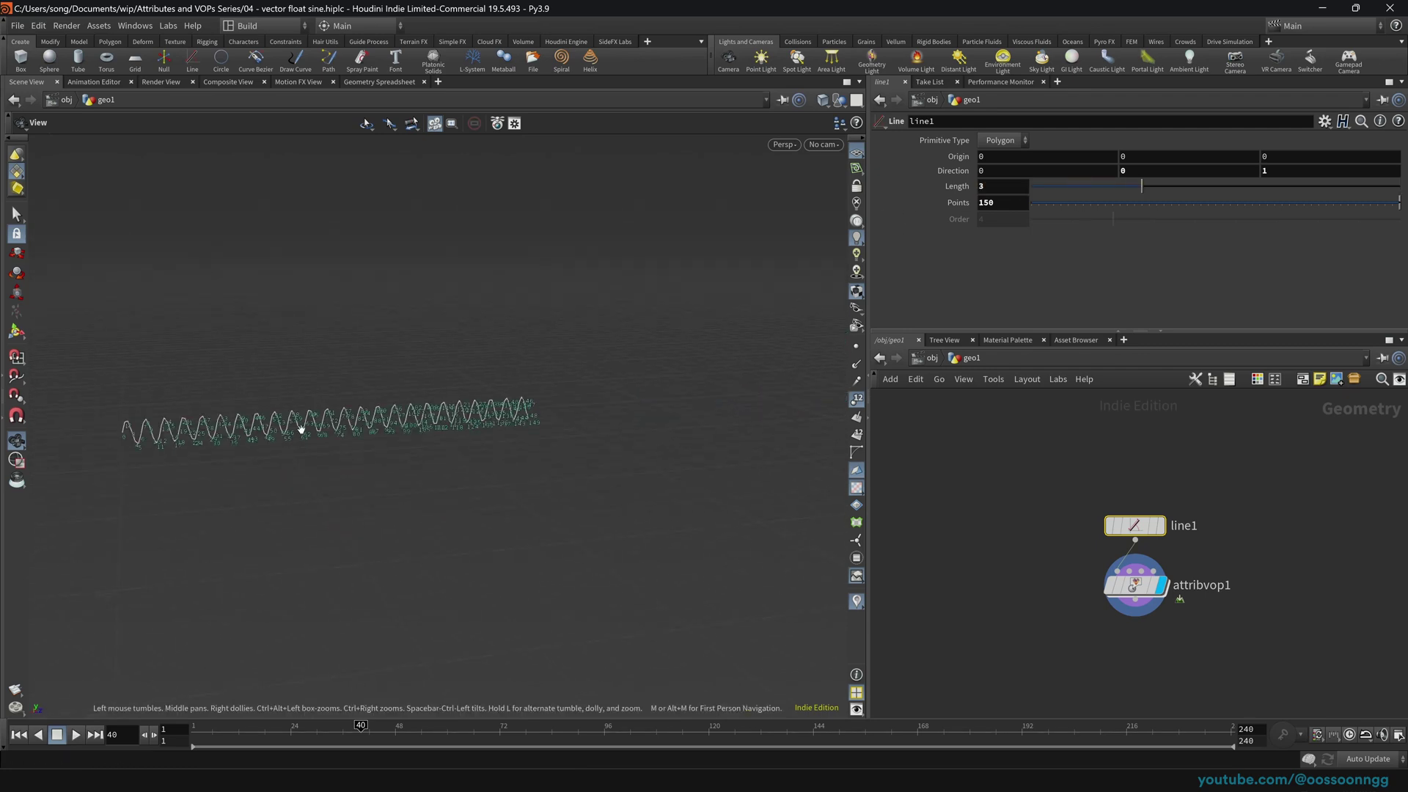
Step: Reopen the attribvop1 network, show point markers instead of point numbers, and align sine1 with the ptnum wire
{"action": "scroll", "coordinate": [411, 418], "scroll_direction": "up", "scroll_amount": 3}
{"action": "double_click", "coordinate": [1129, 583]}
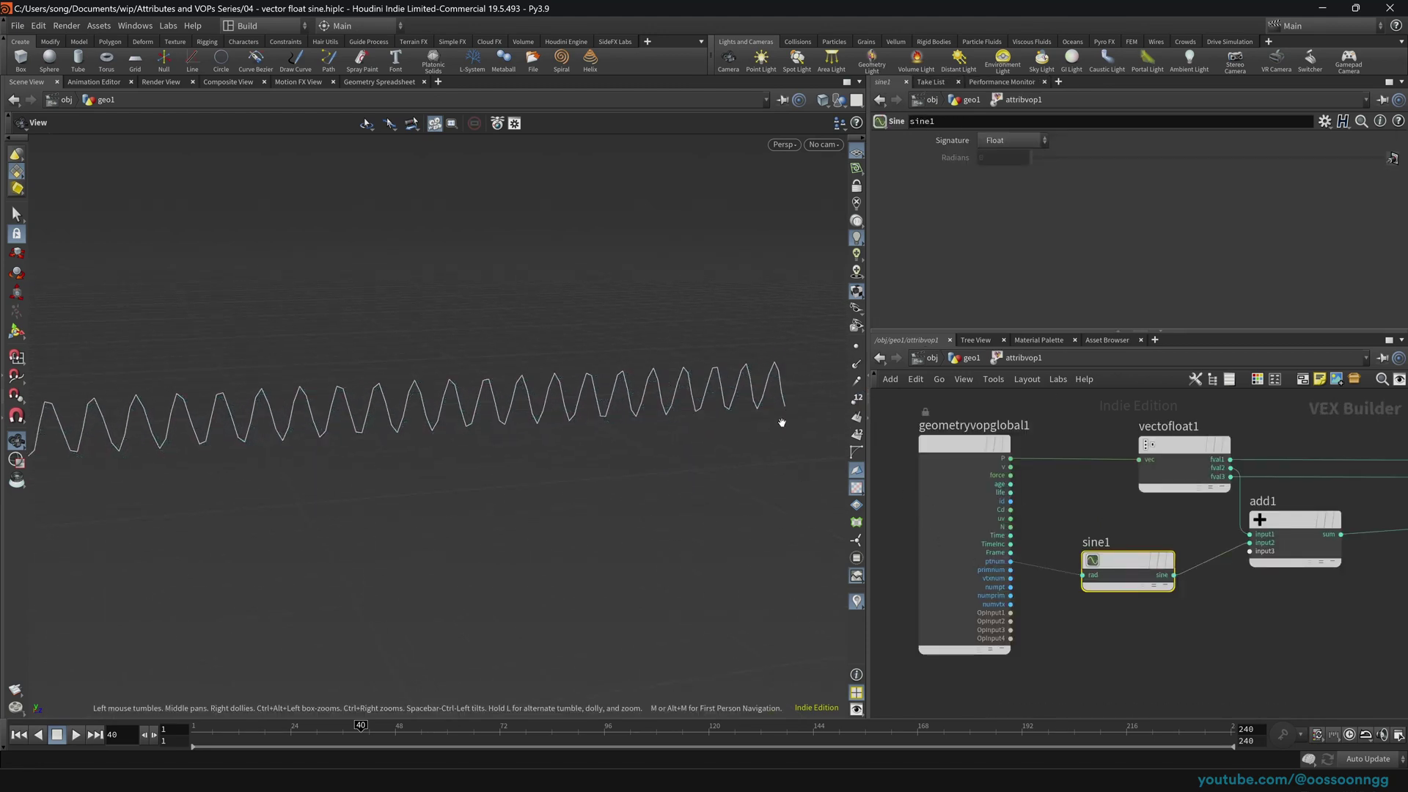
{"action": "left_click", "coordinate": [861, 353]}
{"action": "left_click_drag", "start_coordinate": [468, 421], "coordinate": [638, 399]}
{"action": "left_click_drag", "start_coordinate": [1132, 561], "coordinate": [1133, 552]}
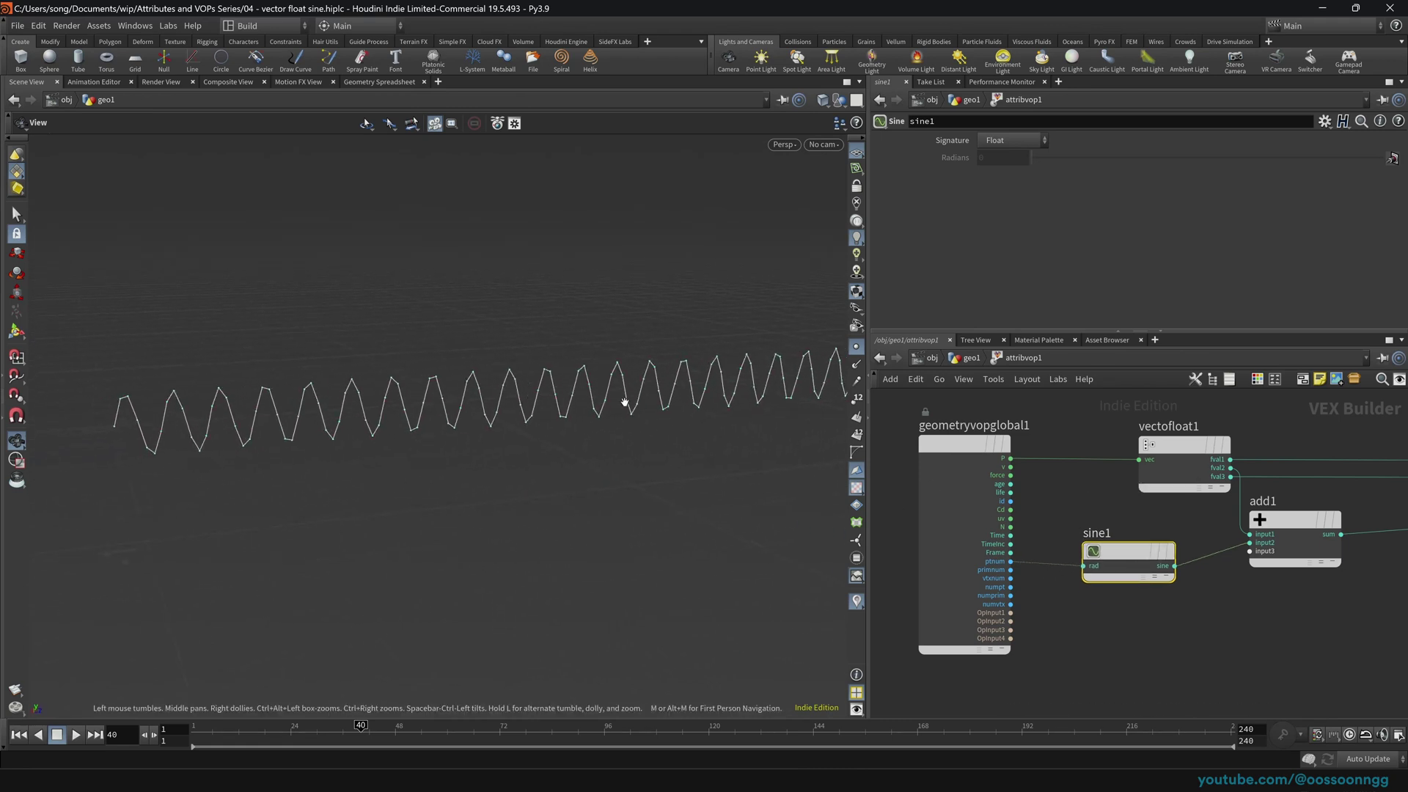
Step: Spread out the sine1 and global parameters nodes in the attribvop1 network to make room on the ptnum wire
{"action": "scroll", "coordinate": [1302, 617], "scroll_direction": "down", "scroll_amount": 1}
{"action": "middle_click_drag", "start_coordinate": [1302, 618], "coordinate": [1197, 570]}
{"action": "left_click_drag", "start_coordinate": [1014, 516], "coordinate": [1028, 501]}
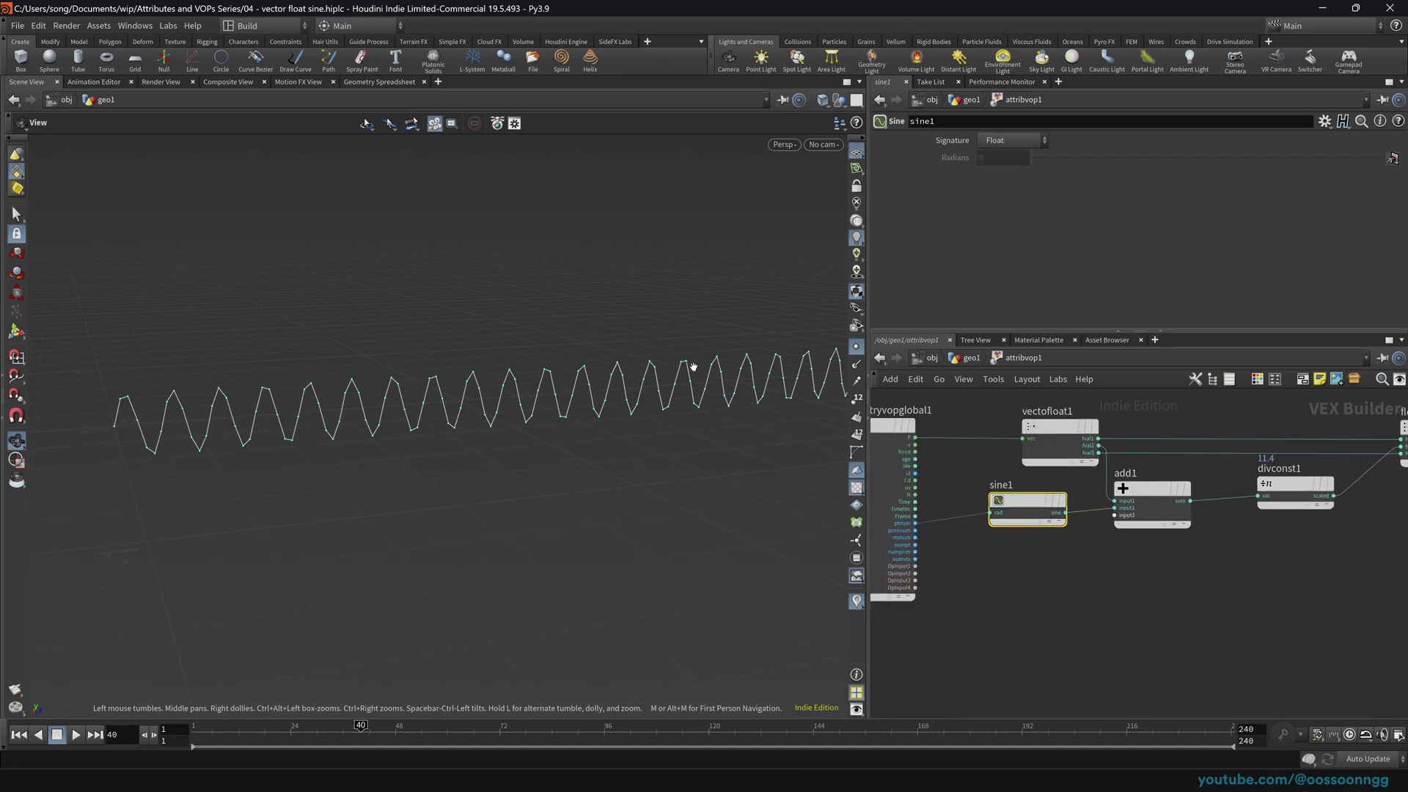
{"action": "middle_click_drag", "start_coordinate": [790, 381], "coordinate": [721, 374]}
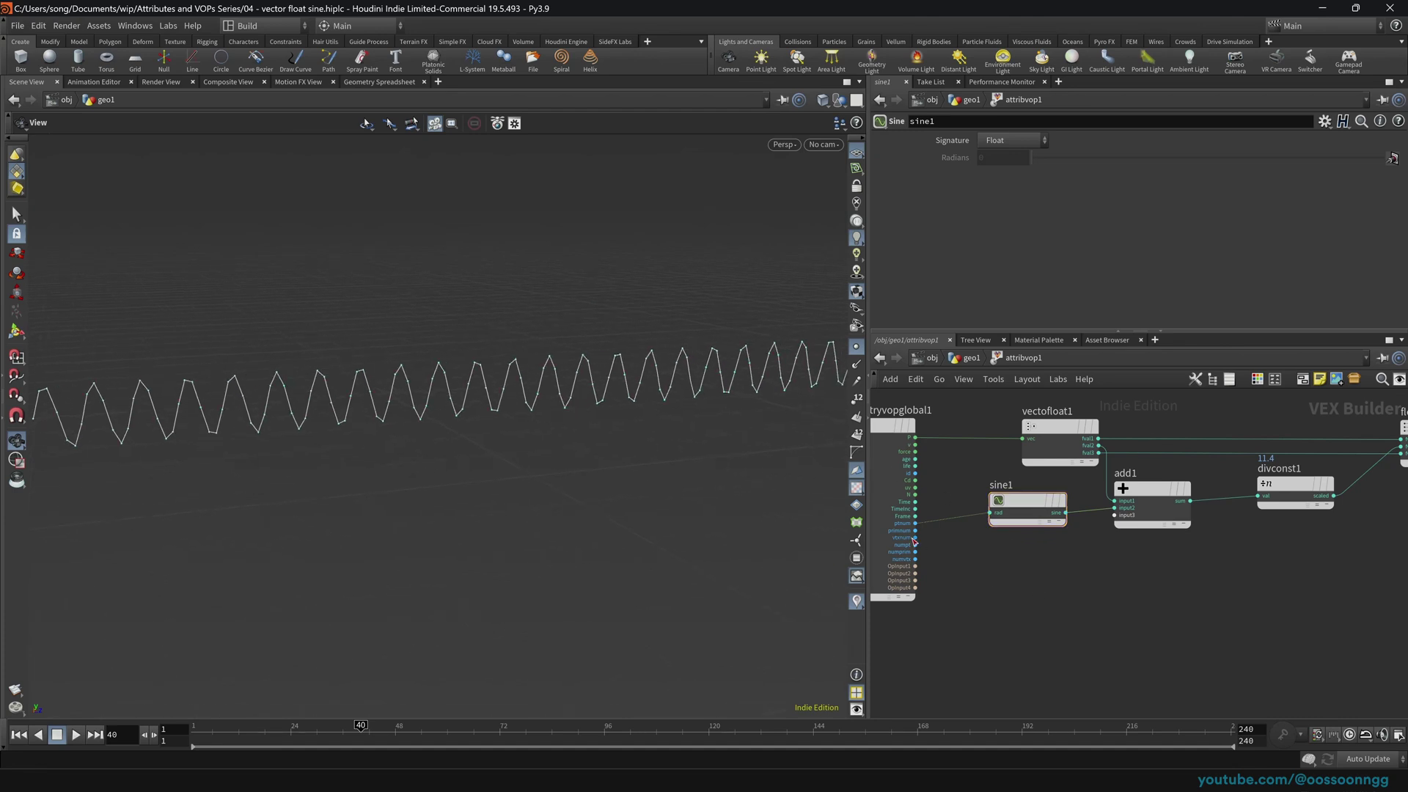
{"action": "scroll", "coordinate": [1013, 569], "scroll_direction": "up", "scroll_amount": 2}
{"action": "middle_click_drag", "start_coordinate": [1027, 569], "coordinate": [1257, 580]}
{"action": "left_click_drag", "start_coordinate": [1009, 568], "coordinate": [895, 550]}
{"action": "scroll", "coordinate": [1077, 563], "scroll_direction": "down", "scroll_amount": 2}
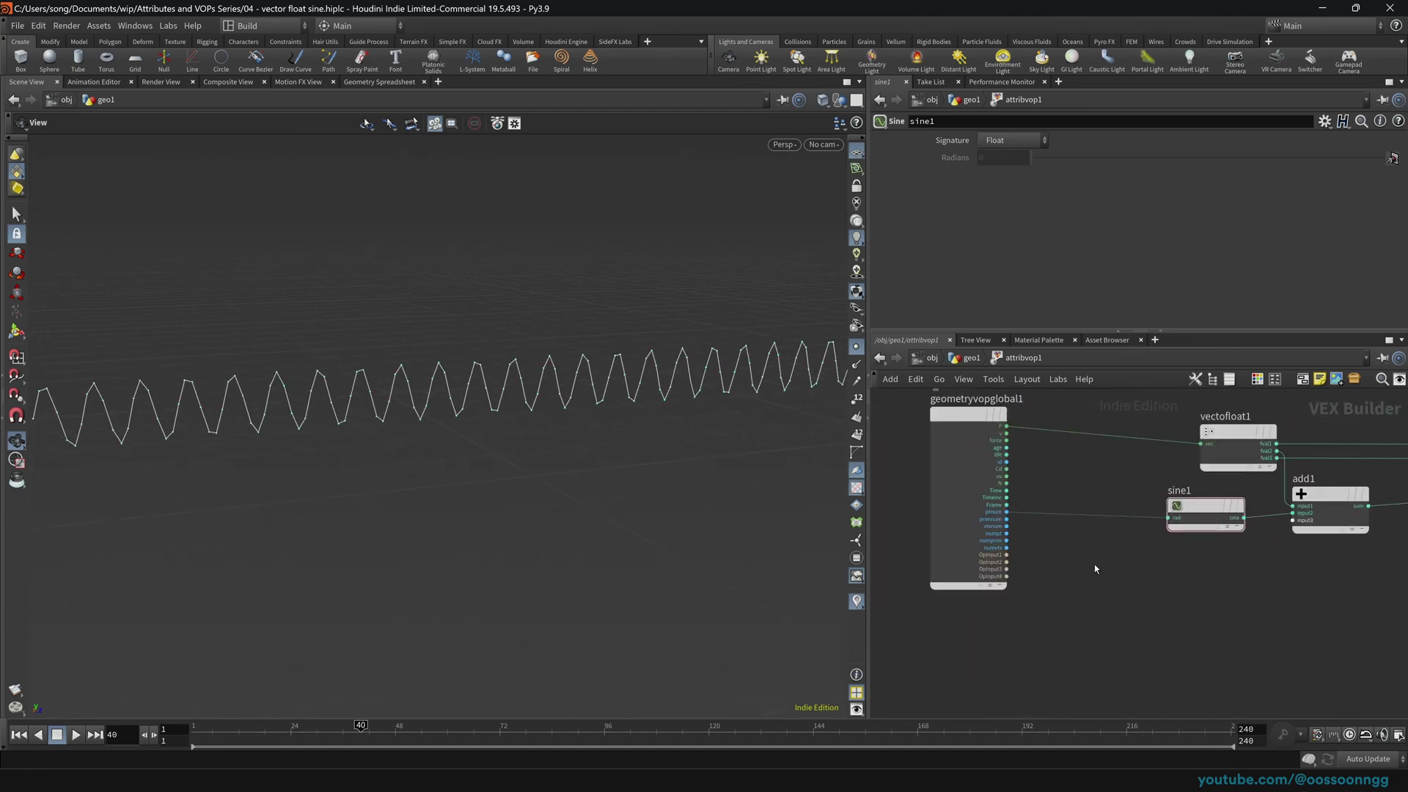
{"action": "scroll", "coordinate": [1046, 571], "scroll_direction": "up", "scroll_amount": 2}
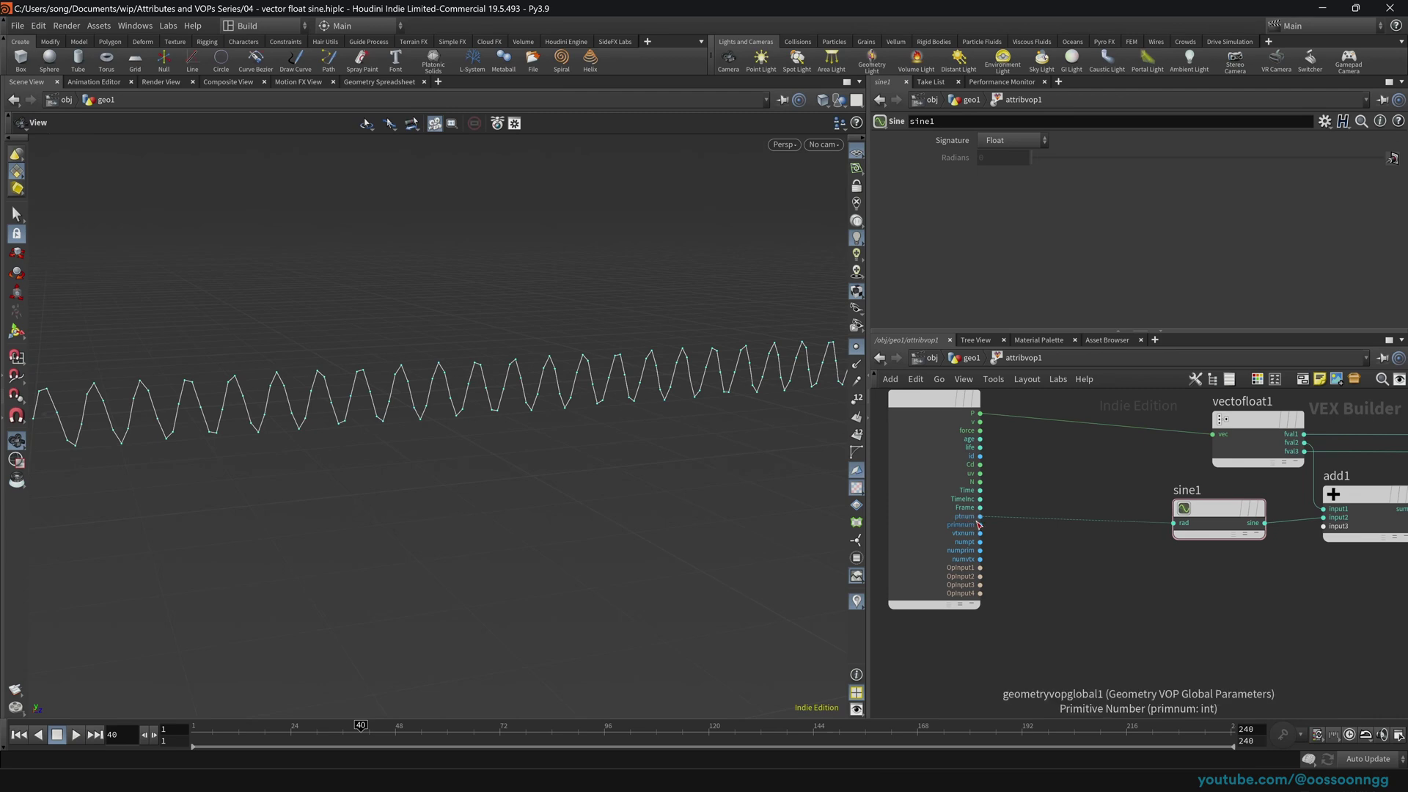
{"action": "left_click_drag", "start_coordinate": [1218, 512], "coordinate": [1207, 507]}
Step: Insert a Divide Constant node into the wire between ptnum and sine1
{"action": "left_click_drag", "start_coordinate": [446, 369], "coordinate": [540, 399]}
{"action": "key", "text": "Tab"}
{"action": "type", "text": "div"}
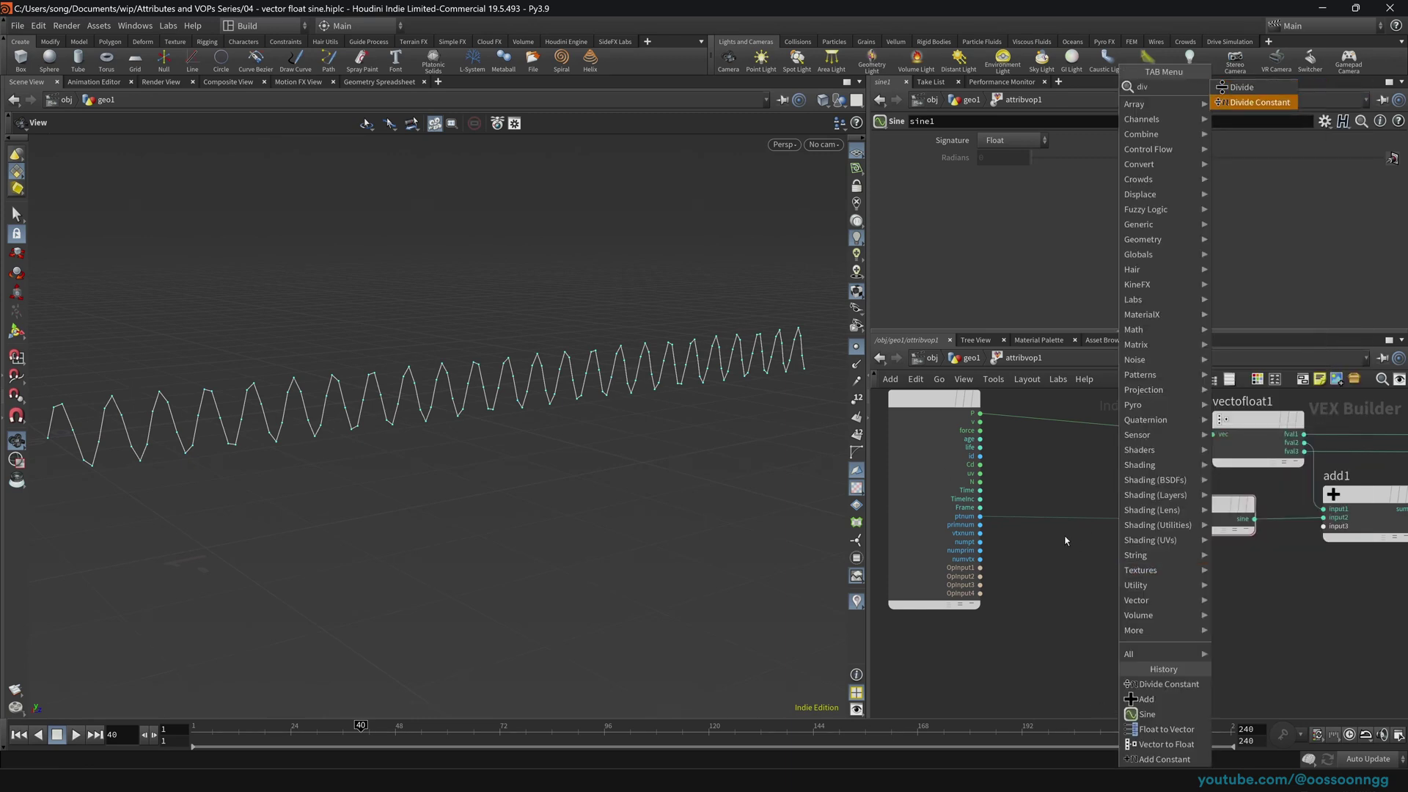
{"action": "key", "text": "Return"}
{"action": "left_click", "coordinate": [1090, 521]}
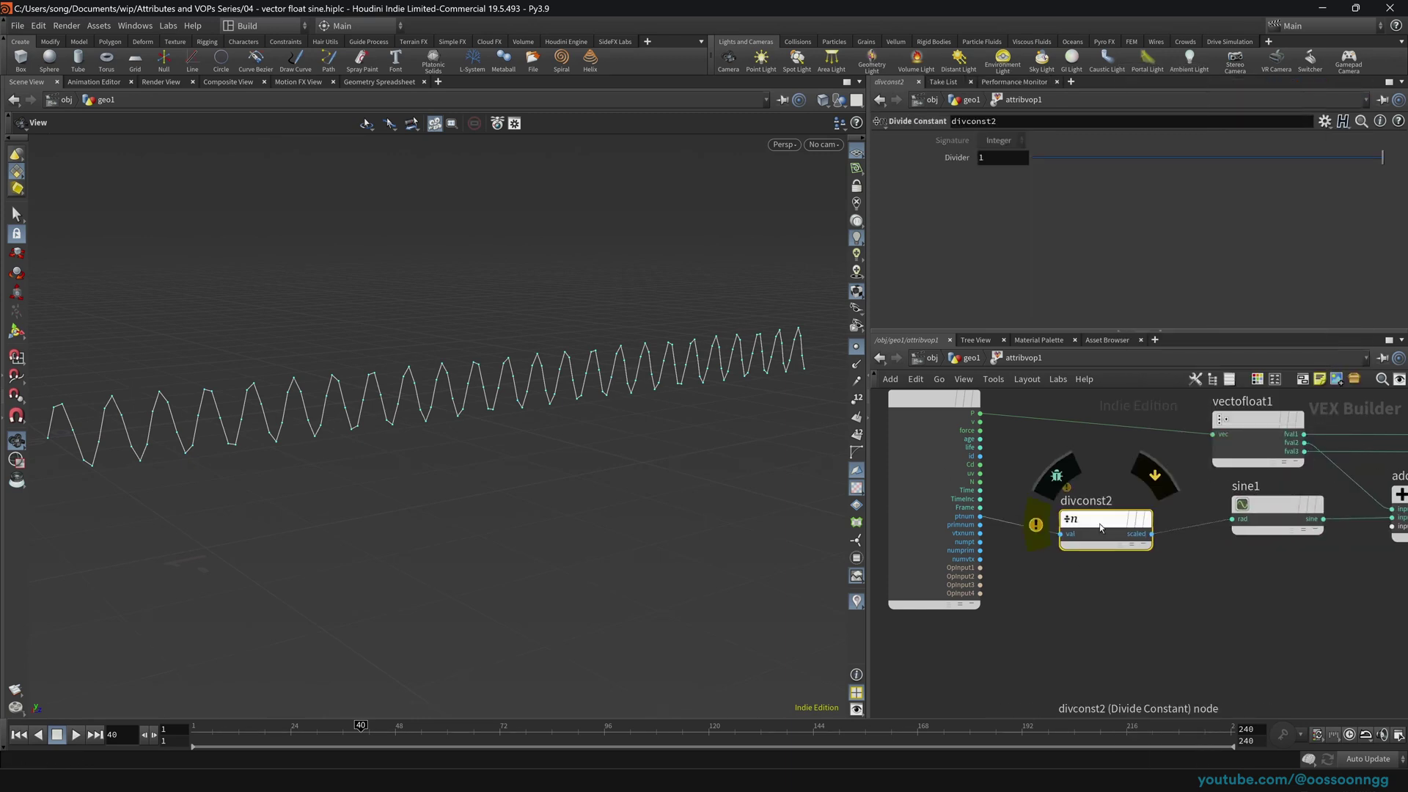
Step: Read the warning details on divconst2 and set its divider to 1.6
{"action": "left_click", "coordinate": [1040, 504]}
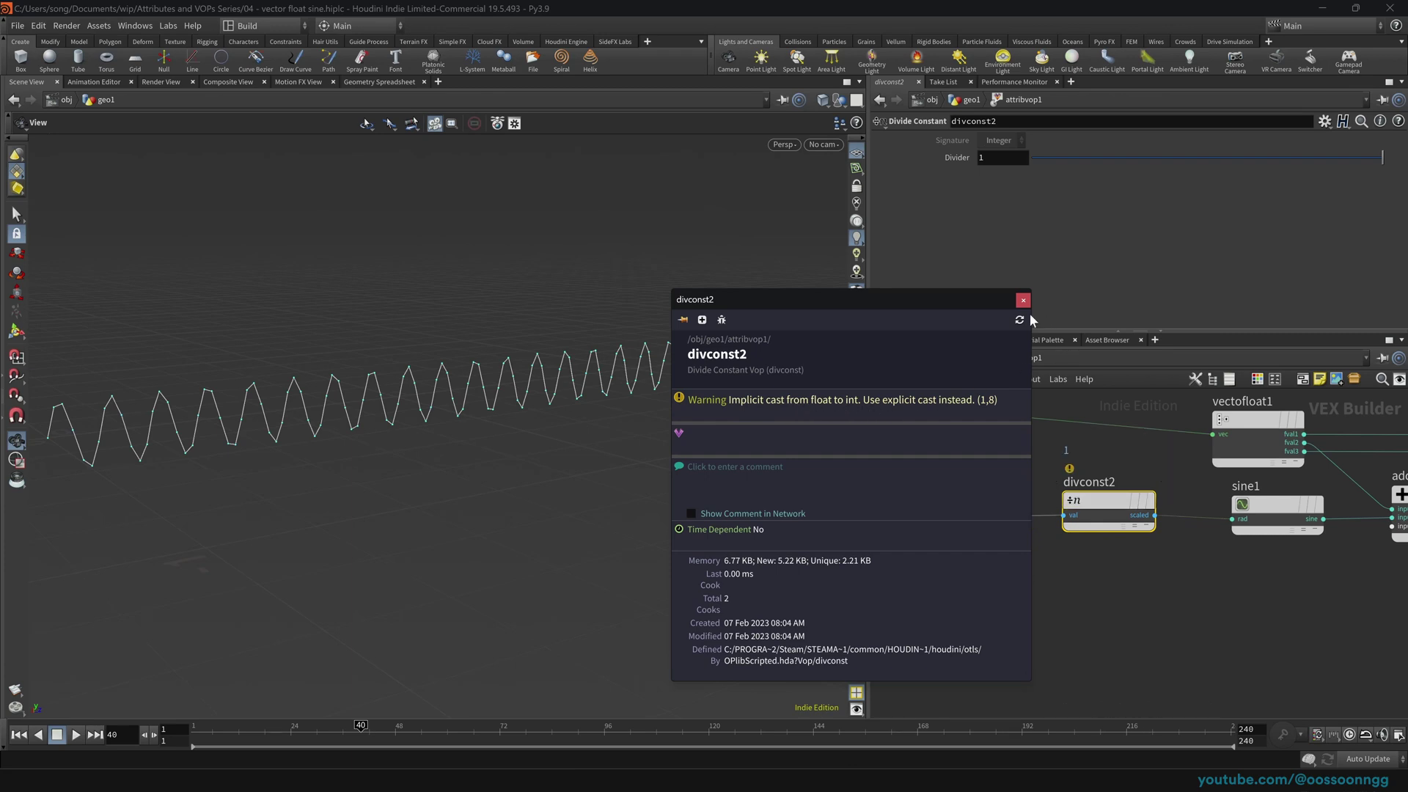
{"action": "middle_click_drag", "start_coordinate": [972, 506], "coordinate": [1010, 509]}
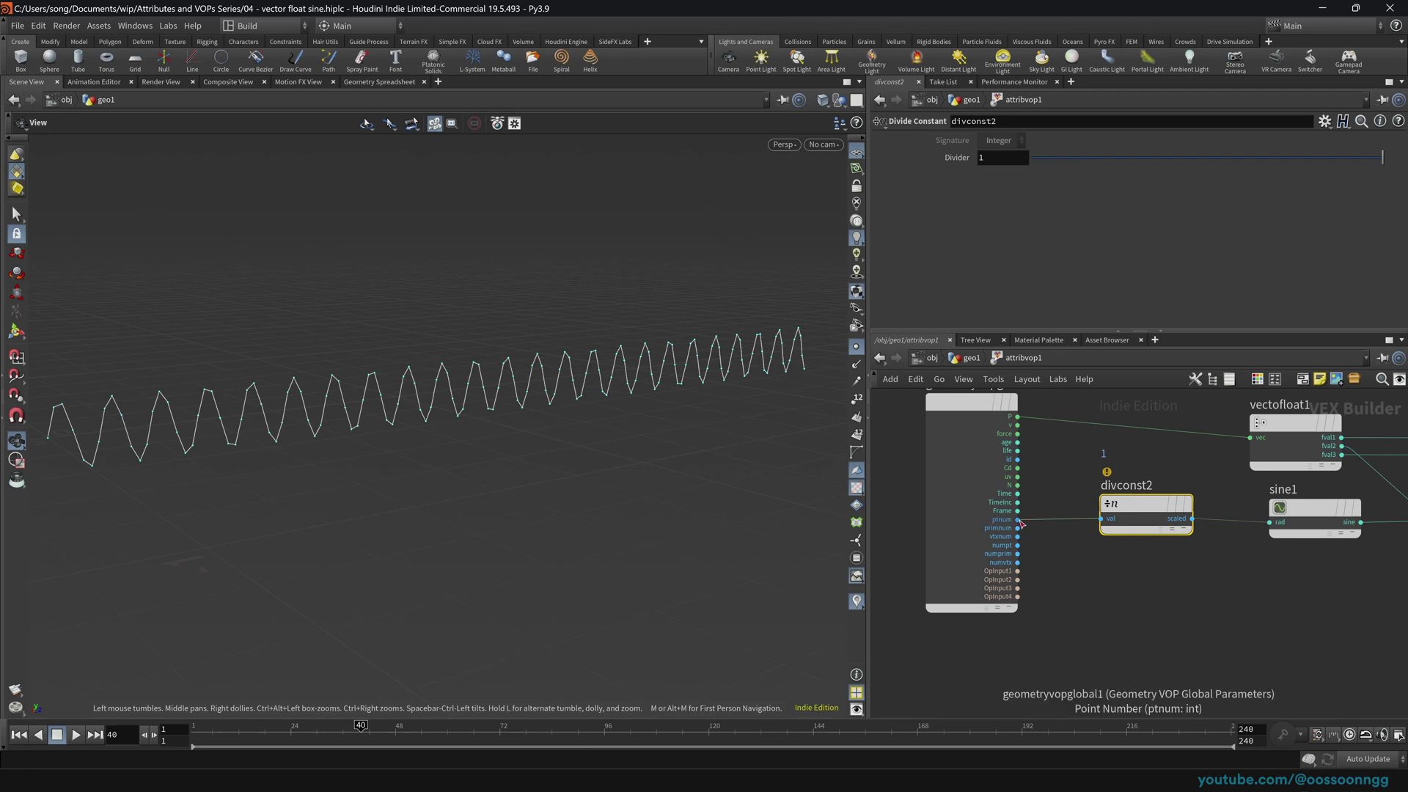
{"action": "middle_click_drag", "start_coordinate": [982, 160], "coordinate": [1034, 165]}
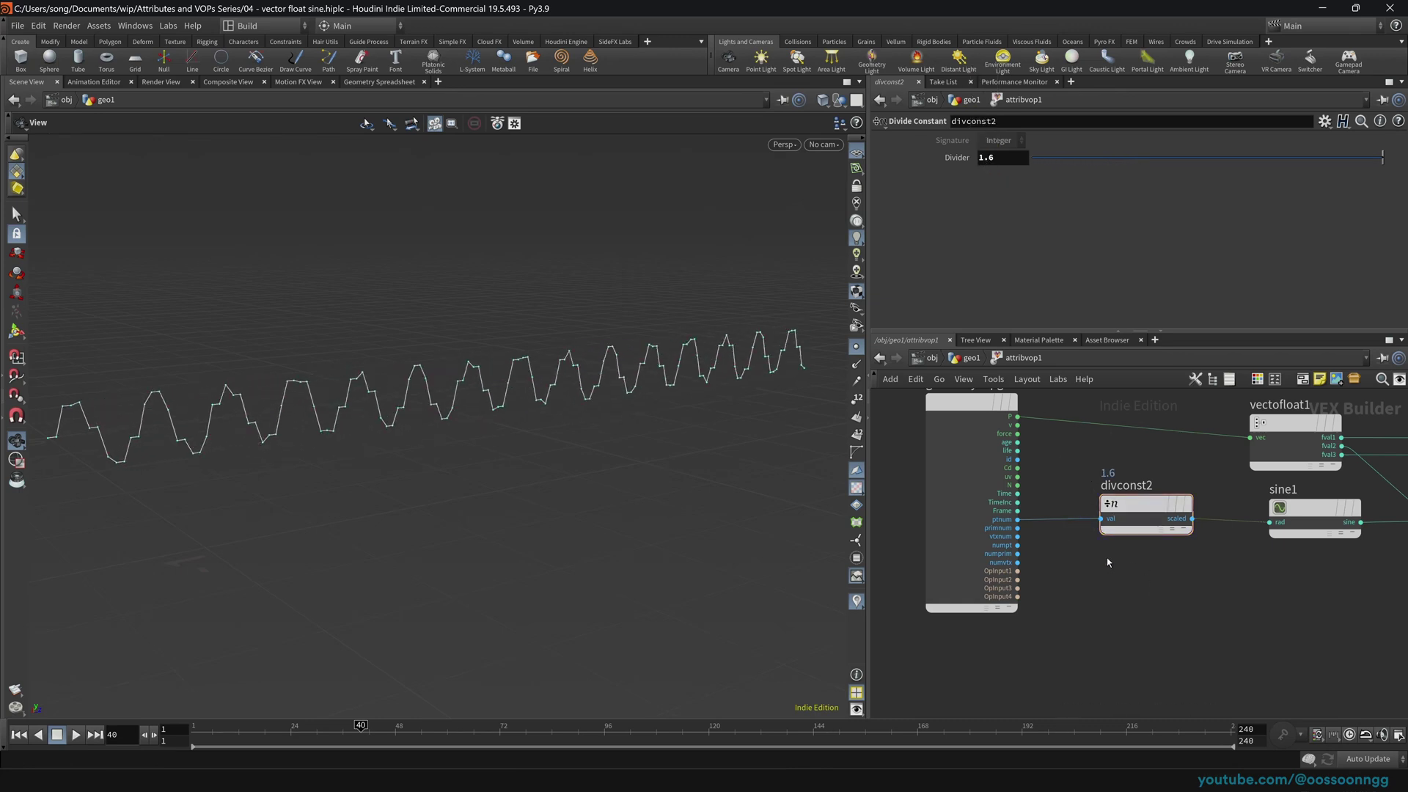
Step: Insert an Integer to Float node into the wire between ptnum and divconst2
{"action": "key", "text": "Tab"}
{"action": "type", "text": "intege"}
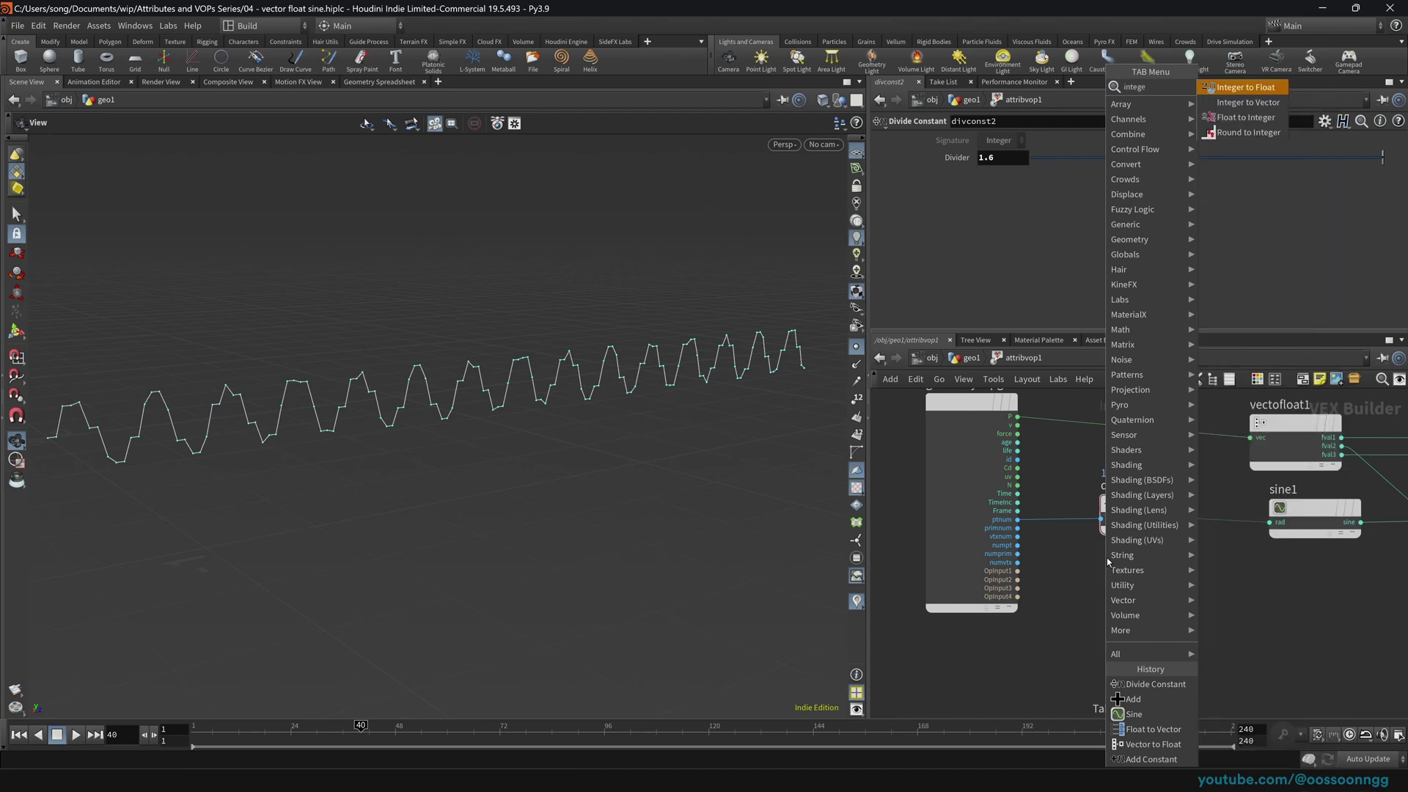
{"action": "key", "text": "Return"}
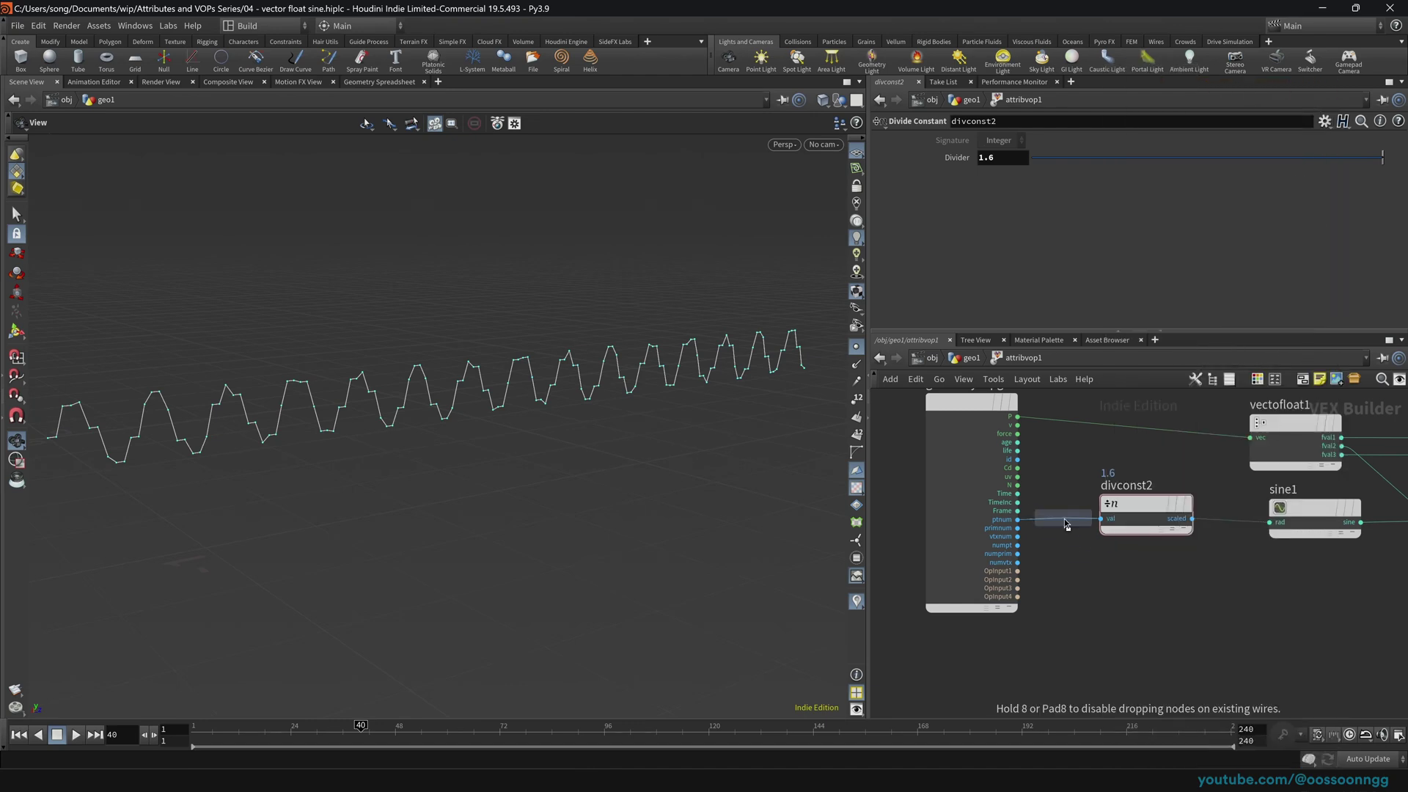
{"action": "left_click", "coordinate": [1063, 517]}
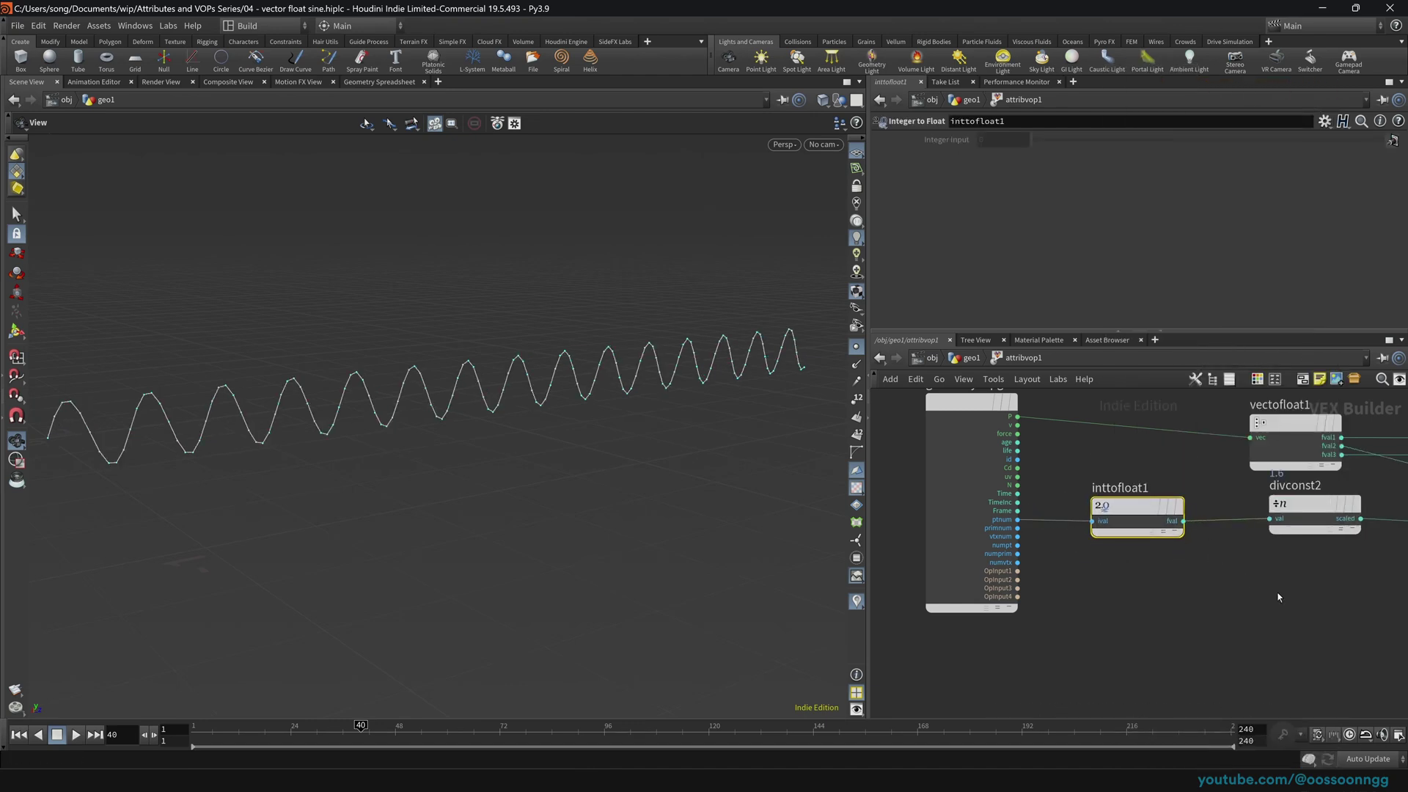
Step: Try different dividers on divconst2 to stretch the wave and settle on 9.7
{"action": "middle_click_drag", "start_coordinate": [1198, 562], "coordinate": [1107, 545]}
{"action": "left_click", "coordinate": [1209, 485]}
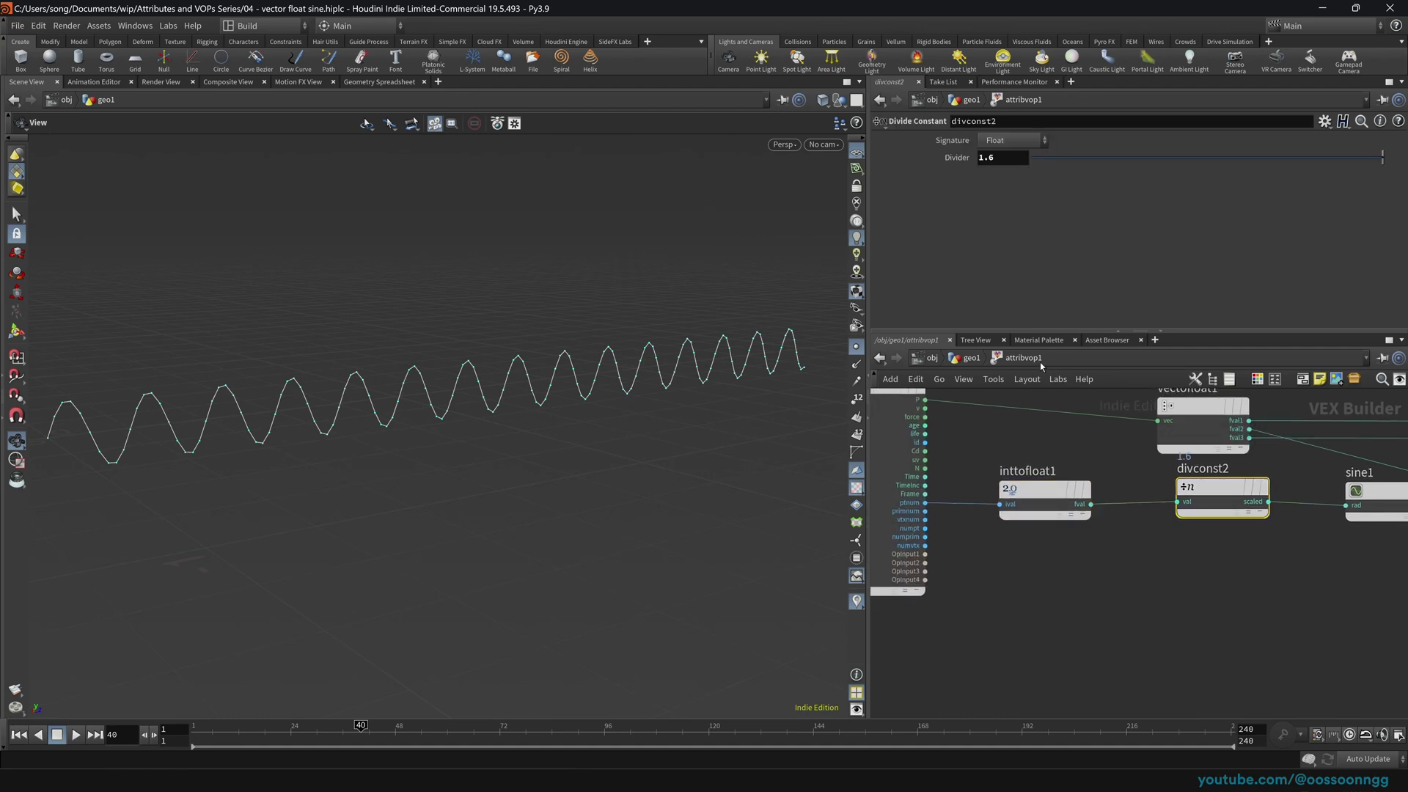
{"action": "middle_click_drag", "start_coordinate": [1001, 157], "coordinate": [189, 142]}
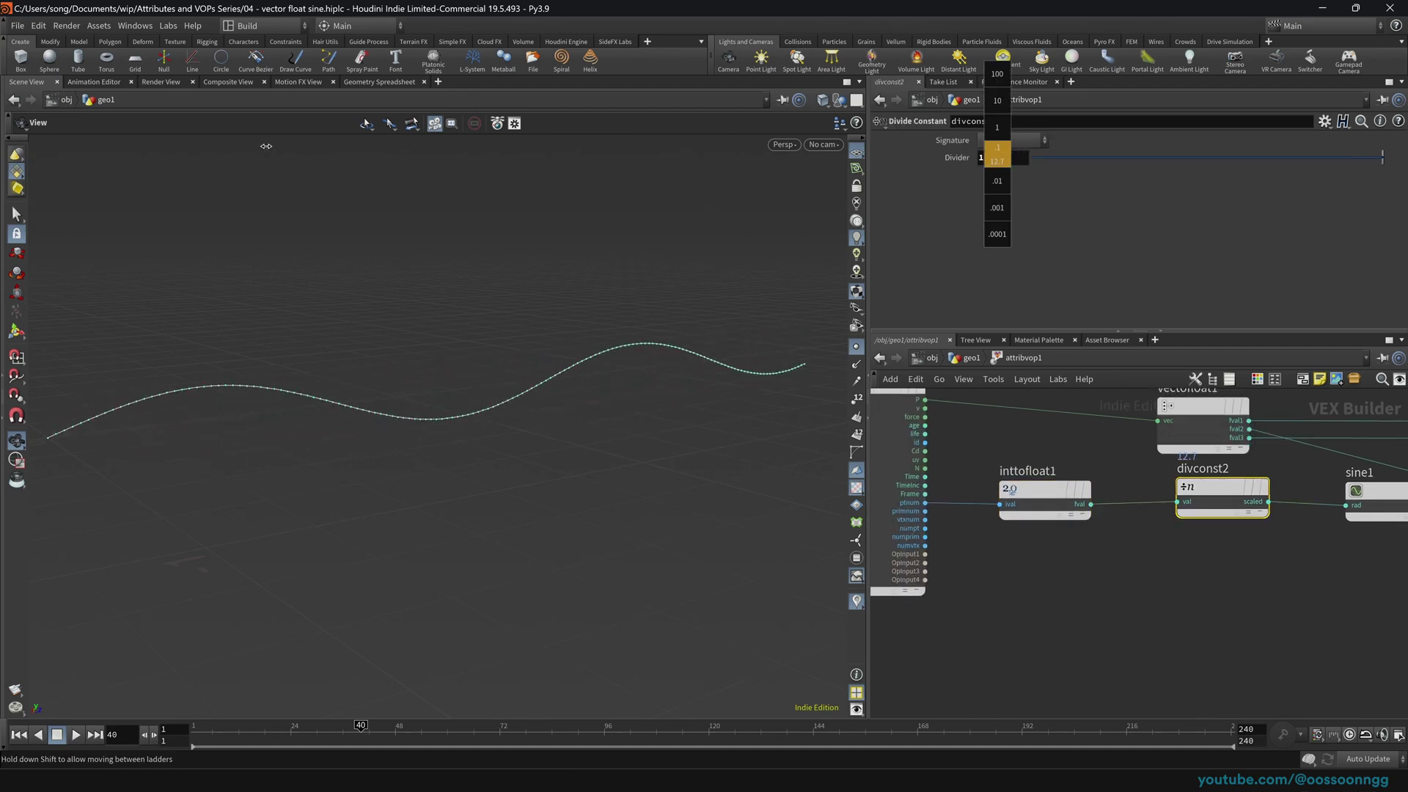
{"action": "middle_click_drag", "start_coordinate": [267, 146], "coordinate": [644, 337]}
{"action": "left_click_drag", "start_coordinate": [645, 336], "coordinate": [563, 379]}
{"action": "mouse_move", "coordinate": [1003, 157]}
{"action": "middle_mouse_down"}
{"action": "mouse_move", "coordinate": [1016, 150]}
{"action": "mouse_move", "coordinate": [1024, 172]}
{"action": "middle_mouse_up"}
Step: Tidy the network by repositioning divconst2 and inttofloat1 along the row leading to sine1
{"action": "scroll", "coordinate": [1156, 542], "scroll_direction": "down", "scroll_amount": 3}
{"action": "middle_click_drag", "start_coordinate": [1207, 543], "coordinate": [1053, 519]}
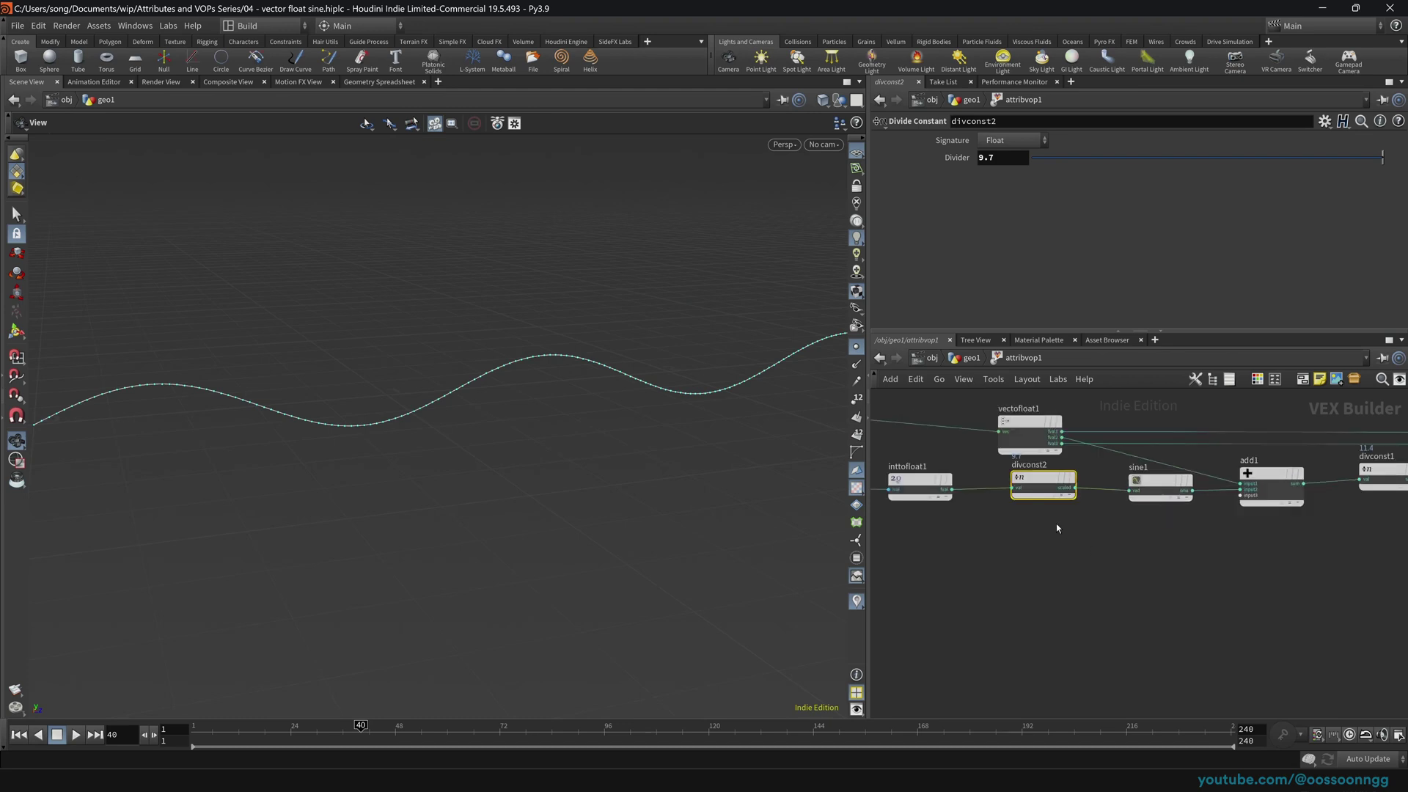
{"action": "left_click_drag", "start_coordinate": [1035, 484], "coordinate": [1020, 504]}
{"action": "scroll", "coordinate": [1225, 566], "scroll_direction": "up", "scroll_amount": 2}
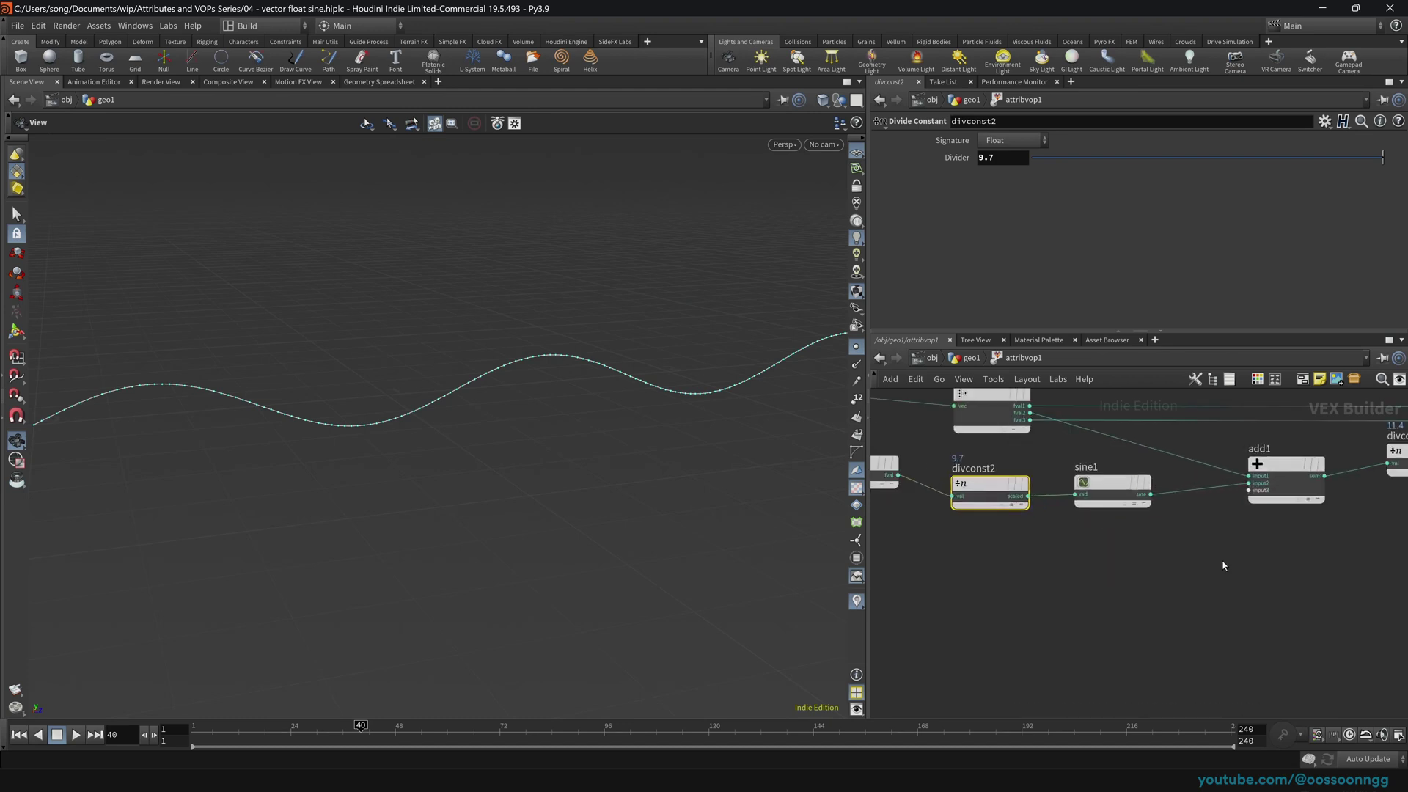
{"action": "middle_click_drag", "start_coordinate": [1073, 564], "coordinate": [1201, 541]}
{"action": "left_click_drag", "start_coordinate": [969, 452], "coordinate": [972, 487]}
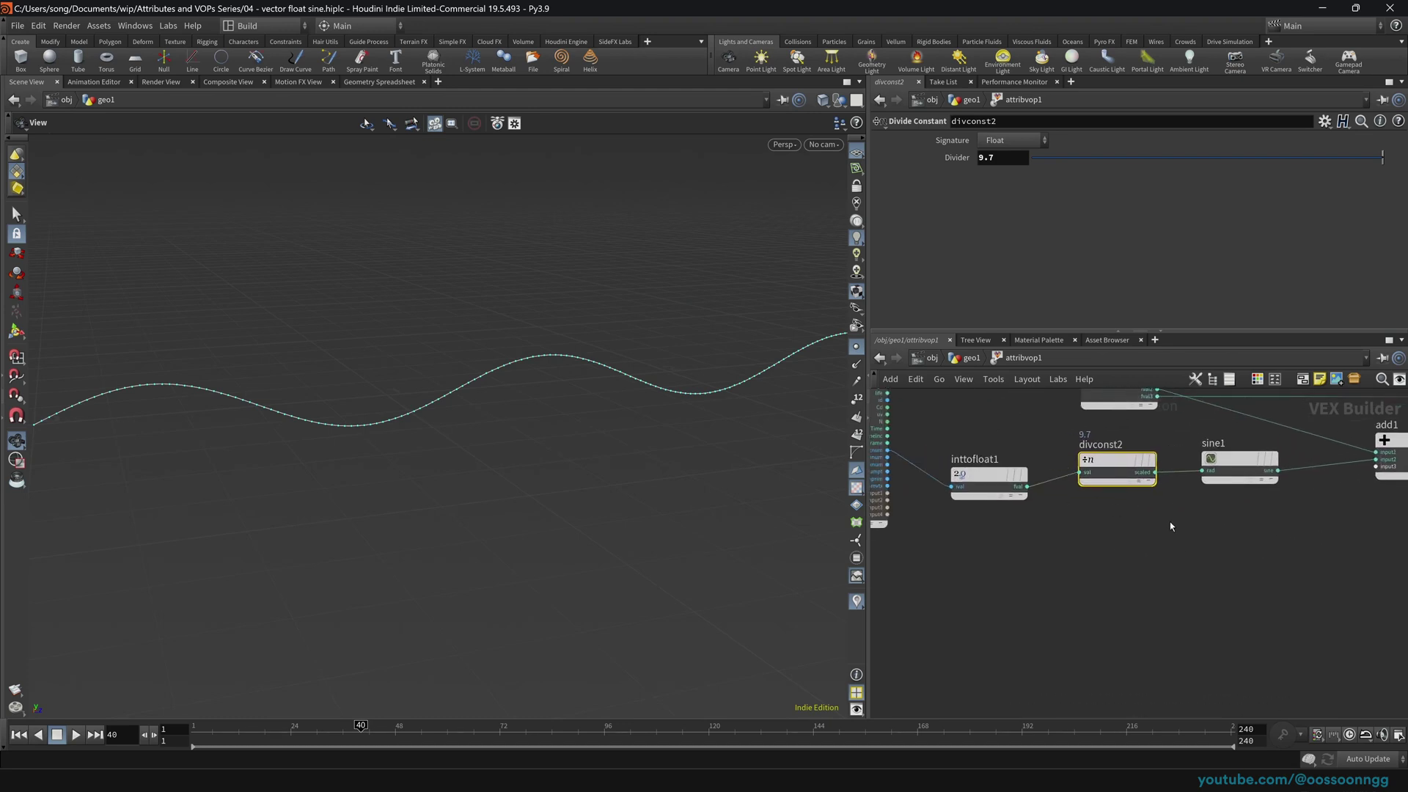
{"action": "middle_click_drag", "start_coordinate": [1221, 538], "coordinate": [1165, 561]}
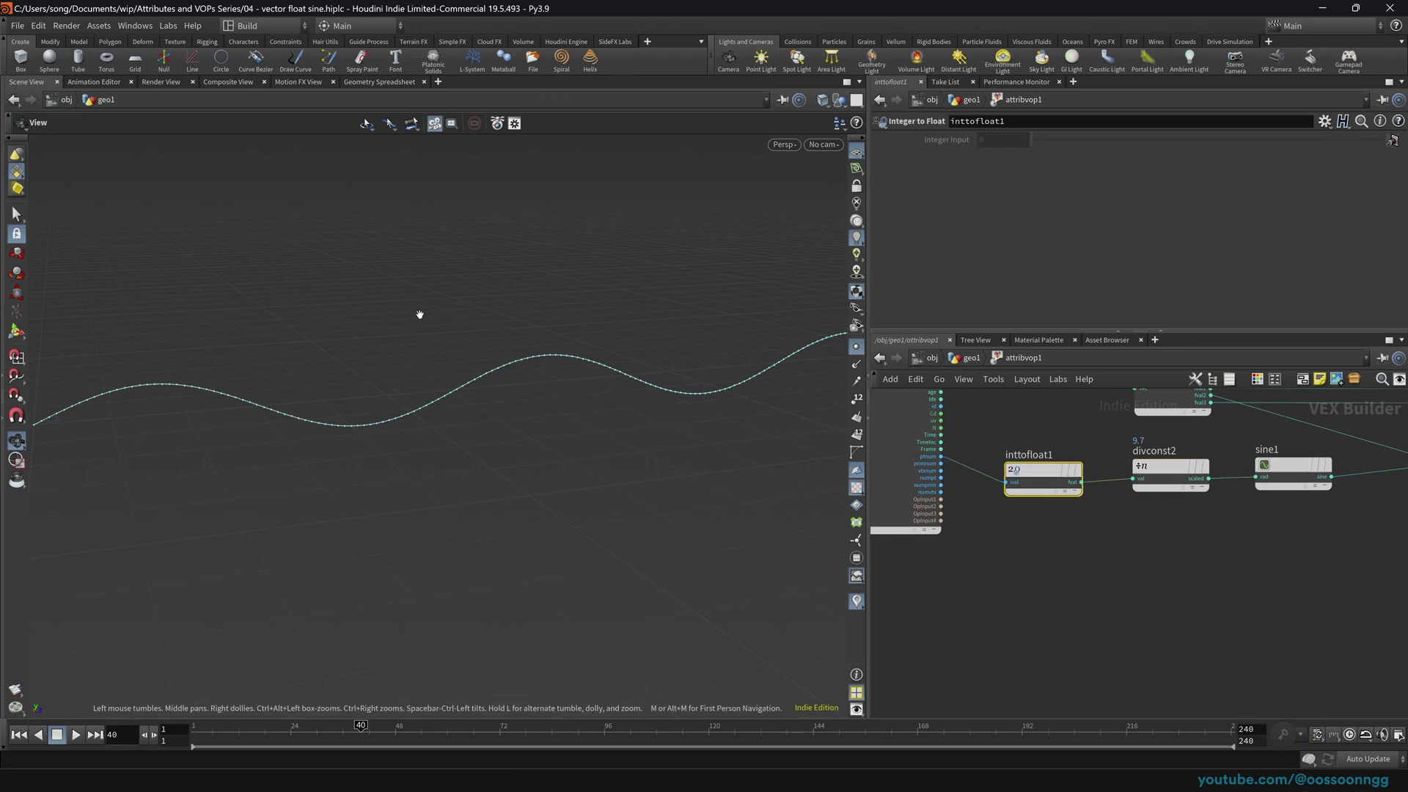
Step: Insert an Add Constant node between divconst2 and sine1, vary its added value, and leave it at 1
{"action": "middle_click_drag", "start_coordinate": [299, 402], "coordinate": [365, 415]}
{"action": "mouse_move", "coordinate": [365, 415]}
{"action": "left_mouse_down"}
{"action": "mouse_move", "coordinate": [430, 428]}
{"action": "mouse_move", "coordinate": [364, 421]}
{"action": "mouse_move", "coordinate": [389, 425]}
{"action": "left_mouse_up"}
{"action": "key", "text": "Tab"}
{"action": "type", "text": "add"}
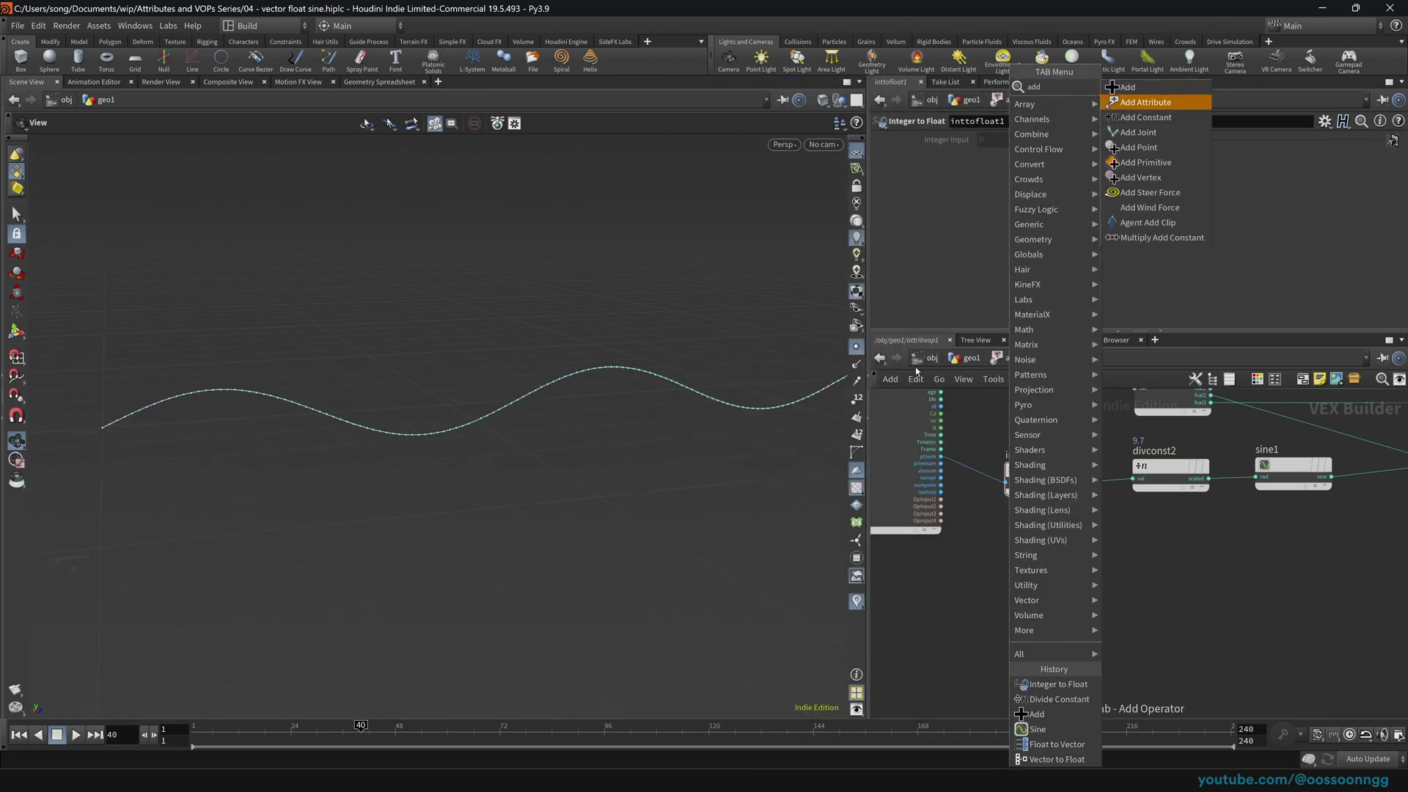
{"action": "key", "text": "Return"}
{"action": "middle_click_drag", "start_coordinate": [1266, 564], "coordinate": [1126, 583]}
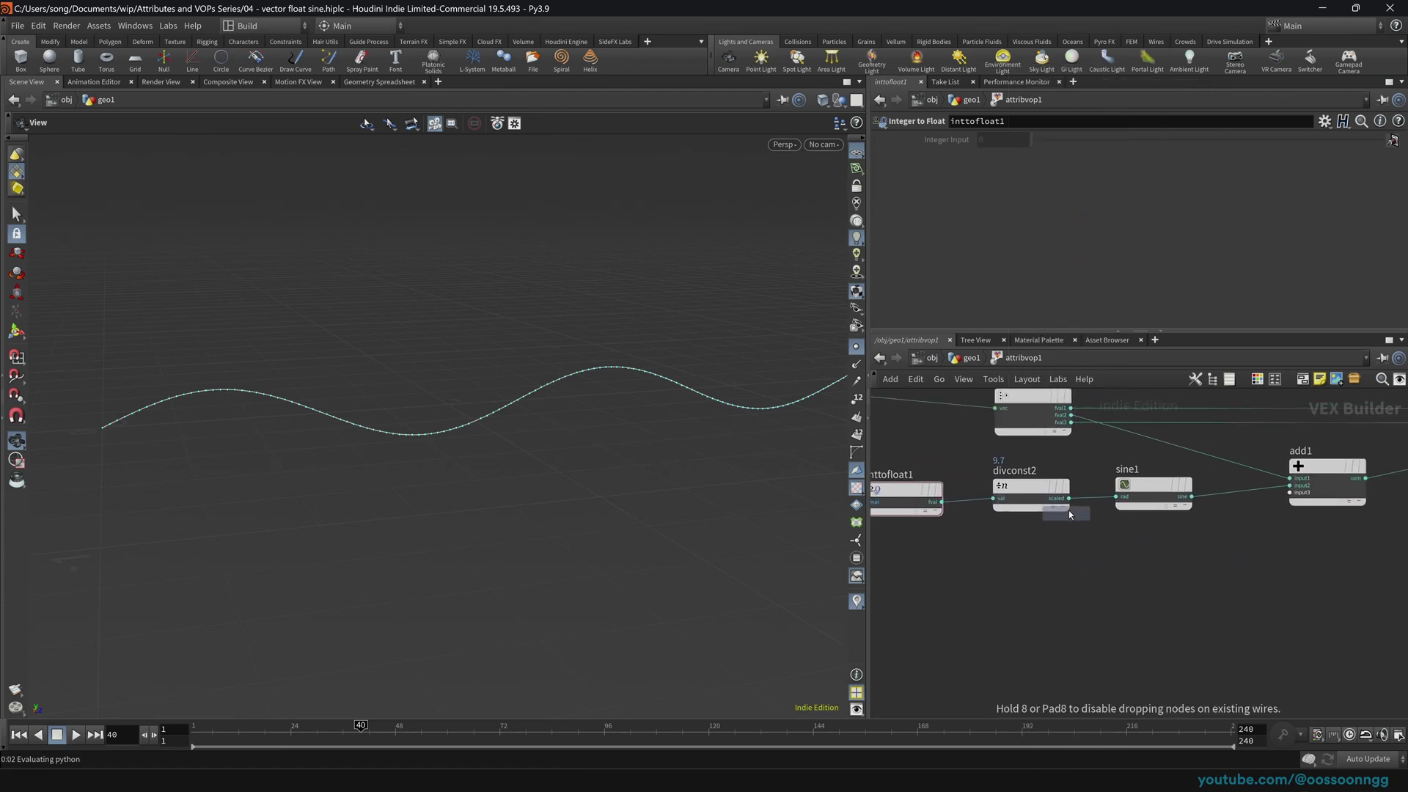
{"action": "left_click", "coordinate": [1096, 503]}
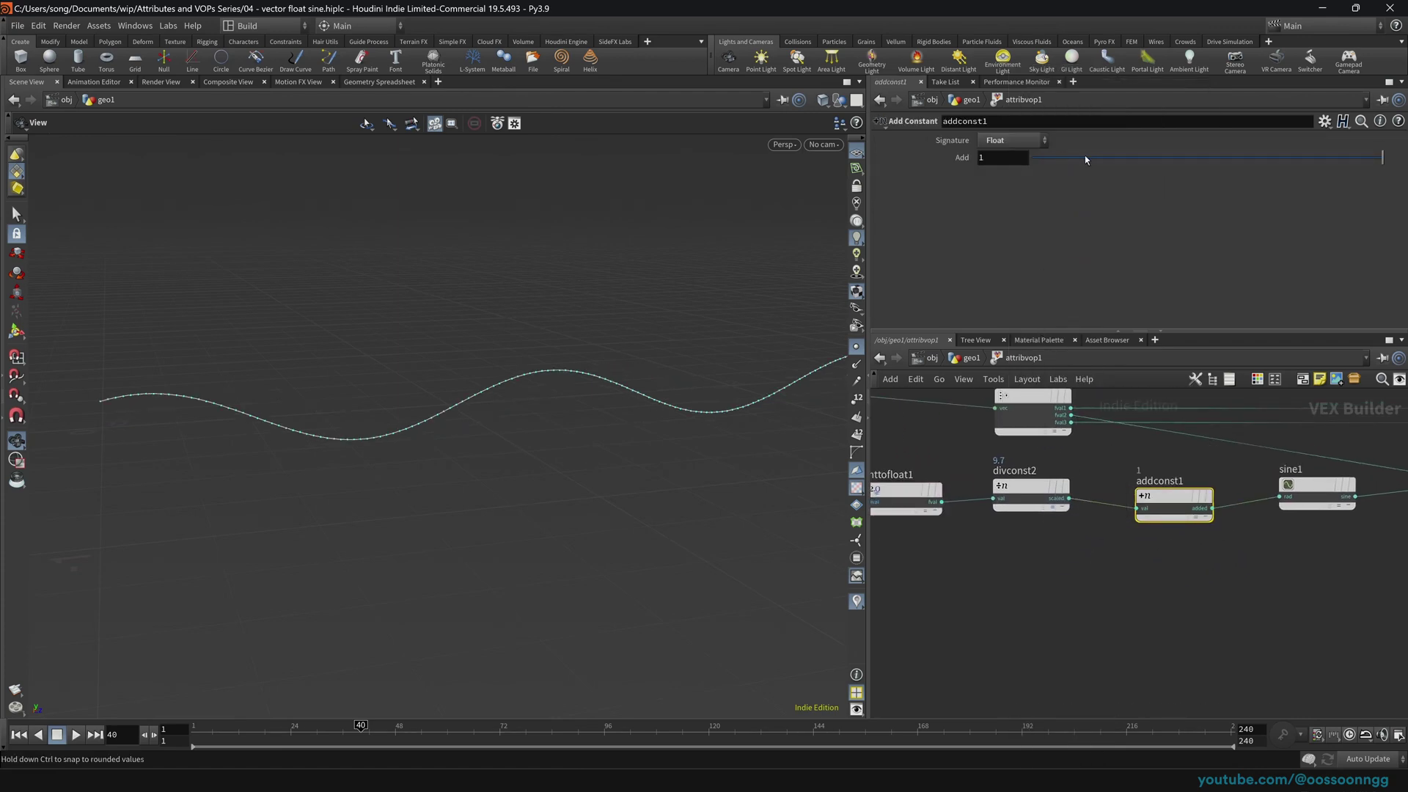
{"action": "left_click_drag", "start_coordinate": [1089, 157], "coordinate": [1403, 189]}
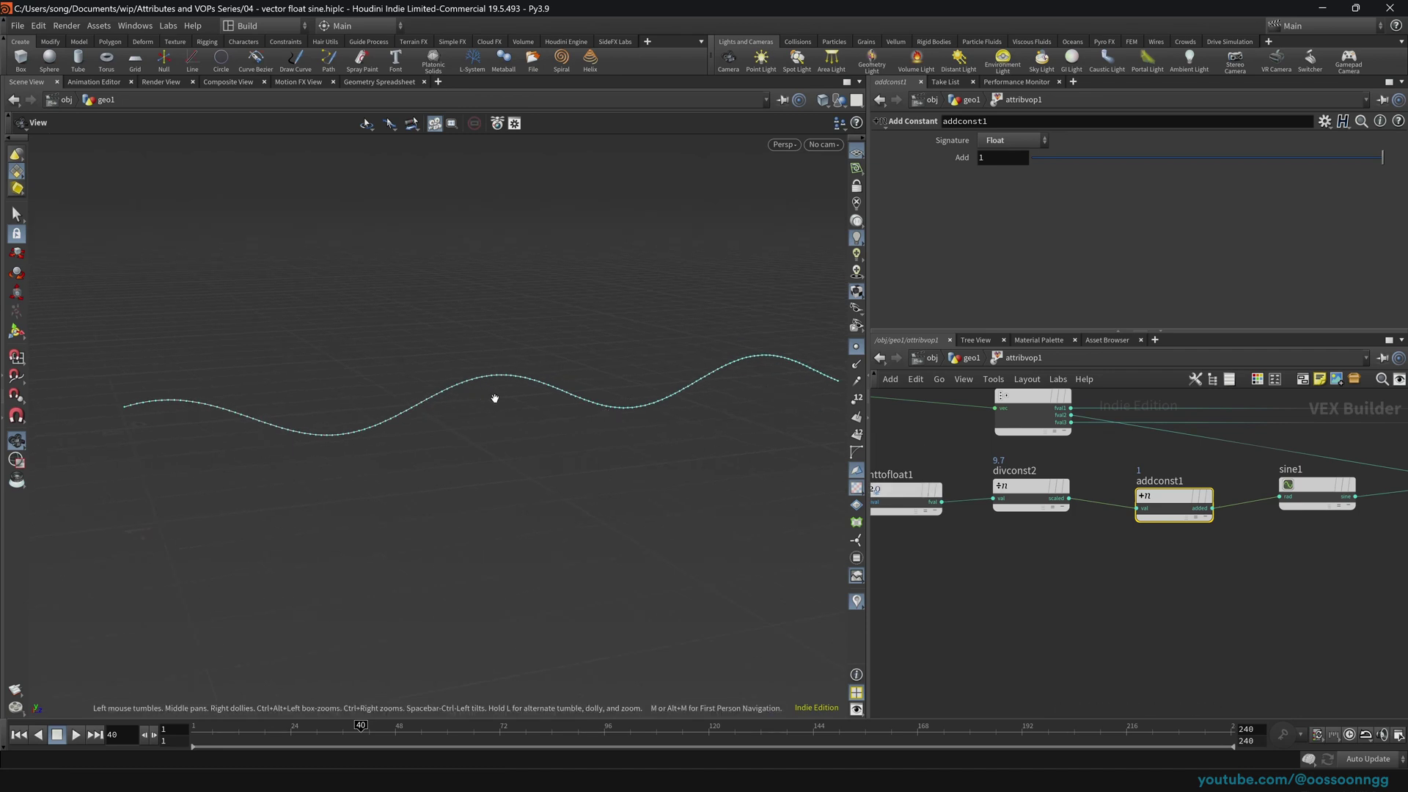
Step: Duplicate the chain of inttofloat1, divconst2, addconst1 and sine1 directly below the original row
{"action": "middle_click_drag", "start_coordinate": [1227, 593], "coordinate": [1076, 650]}
{"action": "middle_click_drag", "start_coordinate": [1146, 595], "coordinate": [1155, 565]}
{"action": "scroll", "coordinate": [1208, 544], "scroll_direction": "down", "scroll_amount": 1}
{"action": "left_click_drag", "start_coordinate": [1255, 486], "coordinate": [1265, 463]}
{"action": "middle_click_drag", "start_coordinate": [1145, 593], "coordinate": [1273, 520]}
{"action": "middle_click_drag", "start_coordinate": [1093, 513], "coordinate": [1158, 550]}
{"action": "scroll", "coordinate": [1016, 511], "scroll_direction": "down", "scroll_amount": 1}
{"action": "left_click_drag", "start_coordinate": [957, 446], "coordinate": [1297, 527]}
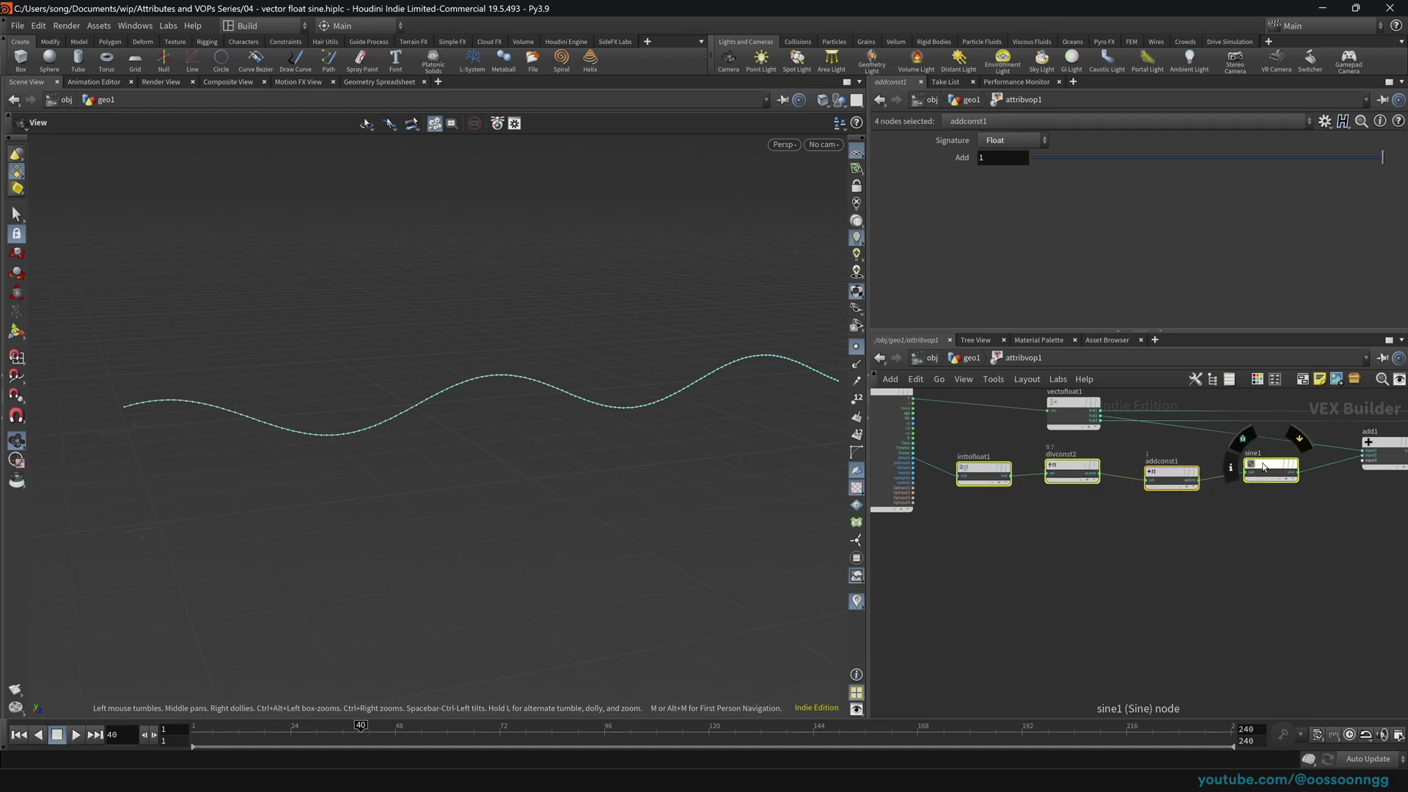
{"action": "left_click_drag", "start_coordinate": [1264, 464], "coordinate": [1266, 521], "text": "alt"}
{"action": "left_click", "coordinate": [1271, 604]}
Step: Look over the duplicated nodes and wire sine2's output into the third input of add1
{"action": "middle_click_drag", "start_coordinate": [1329, 592], "coordinate": [1224, 611]}
{"action": "scroll", "coordinate": [1258, 576], "scroll_direction": "up", "scroll_amount": 3}
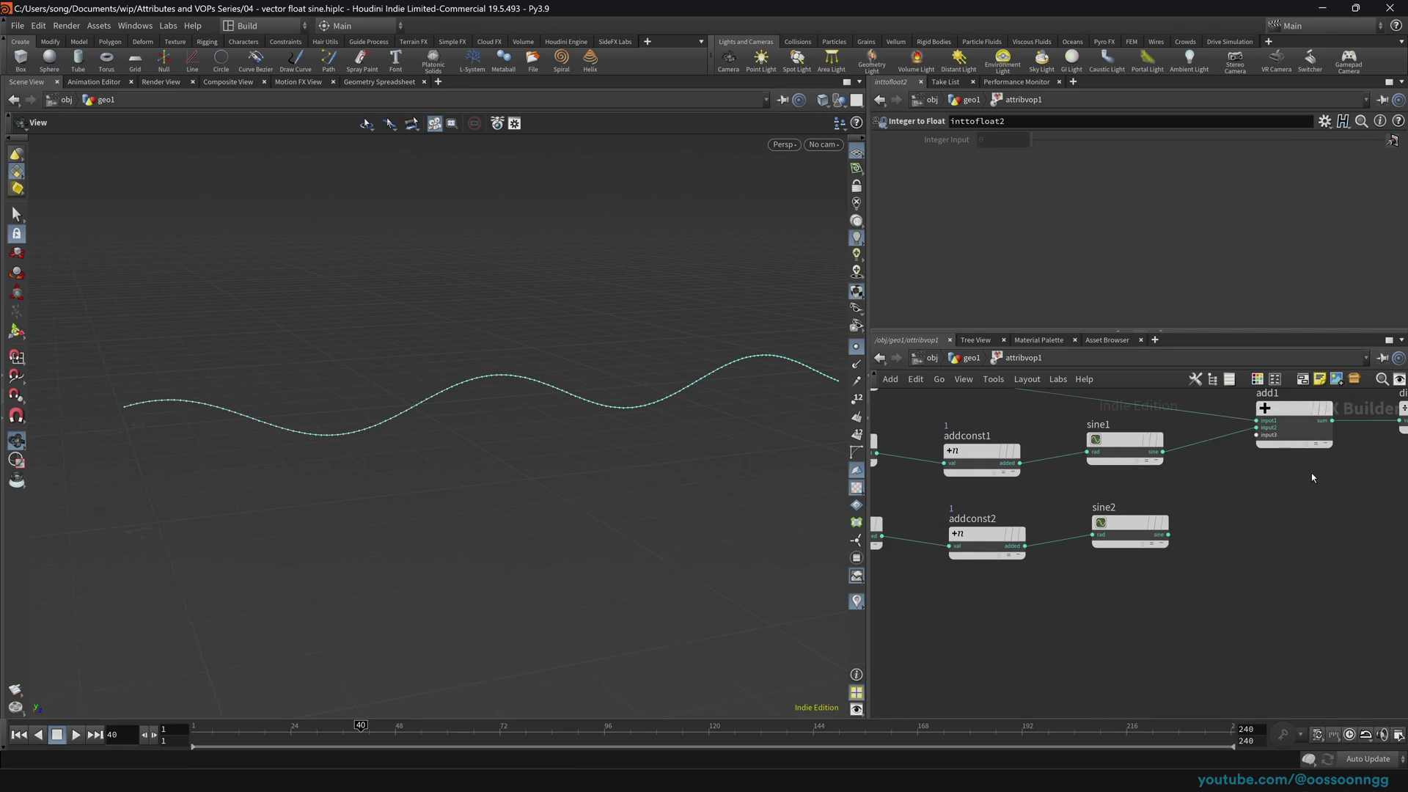
{"action": "left_click", "coordinate": [1124, 526]}
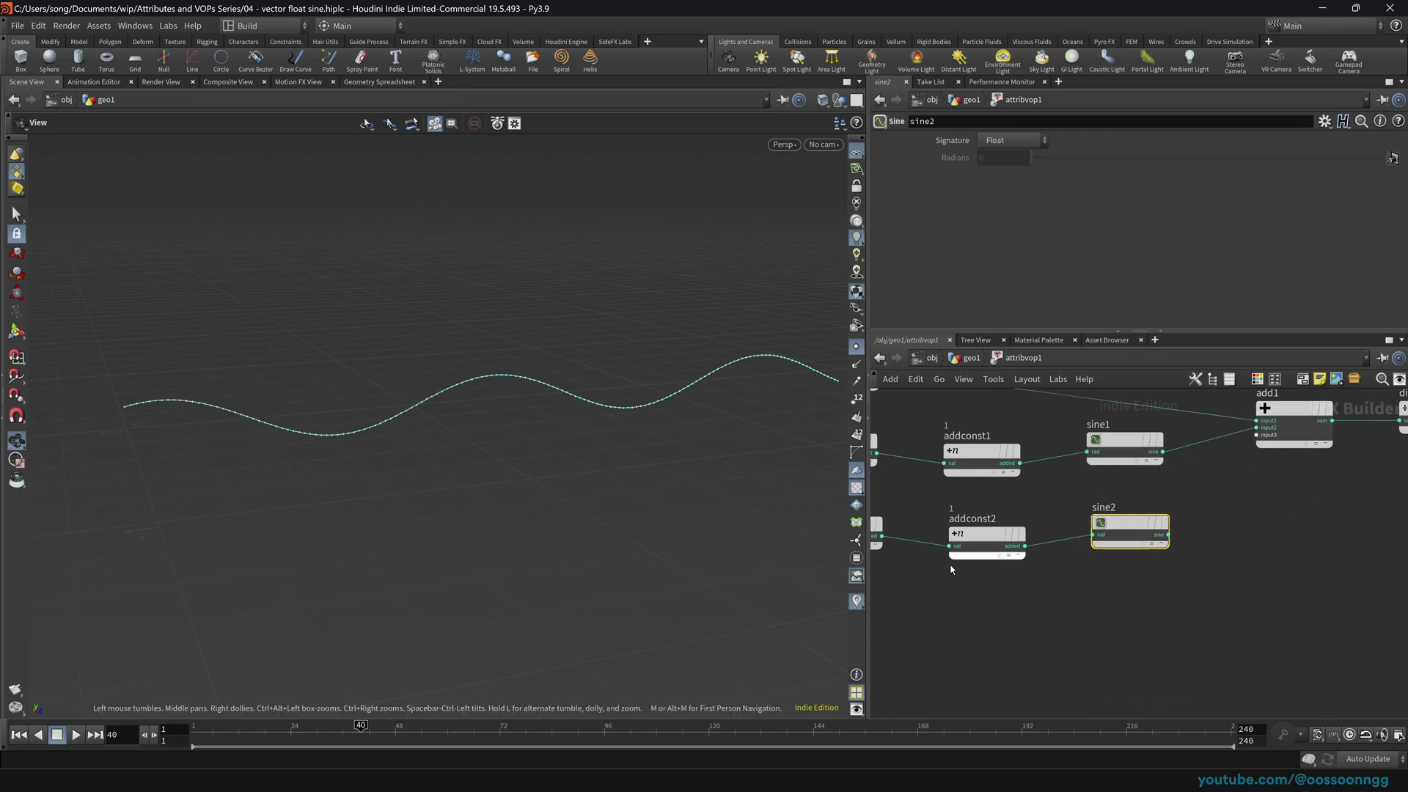
{"action": "middle_click_drag", "start_coordinate": [952, 580], "coordinate": [1155, 587]}
{"action": "left_click", "coordinate": [1188, 541]}
{"action": "middle_click_drag", "start_coordinate": [989, 611], "coordinate": [1107, 611]}
{"action": "left_click", "coordinate": [1046, 541]}
{"action": "middle_click_drag", "start_coordinate": [1283, 623], "coordinate": [888, 644]}
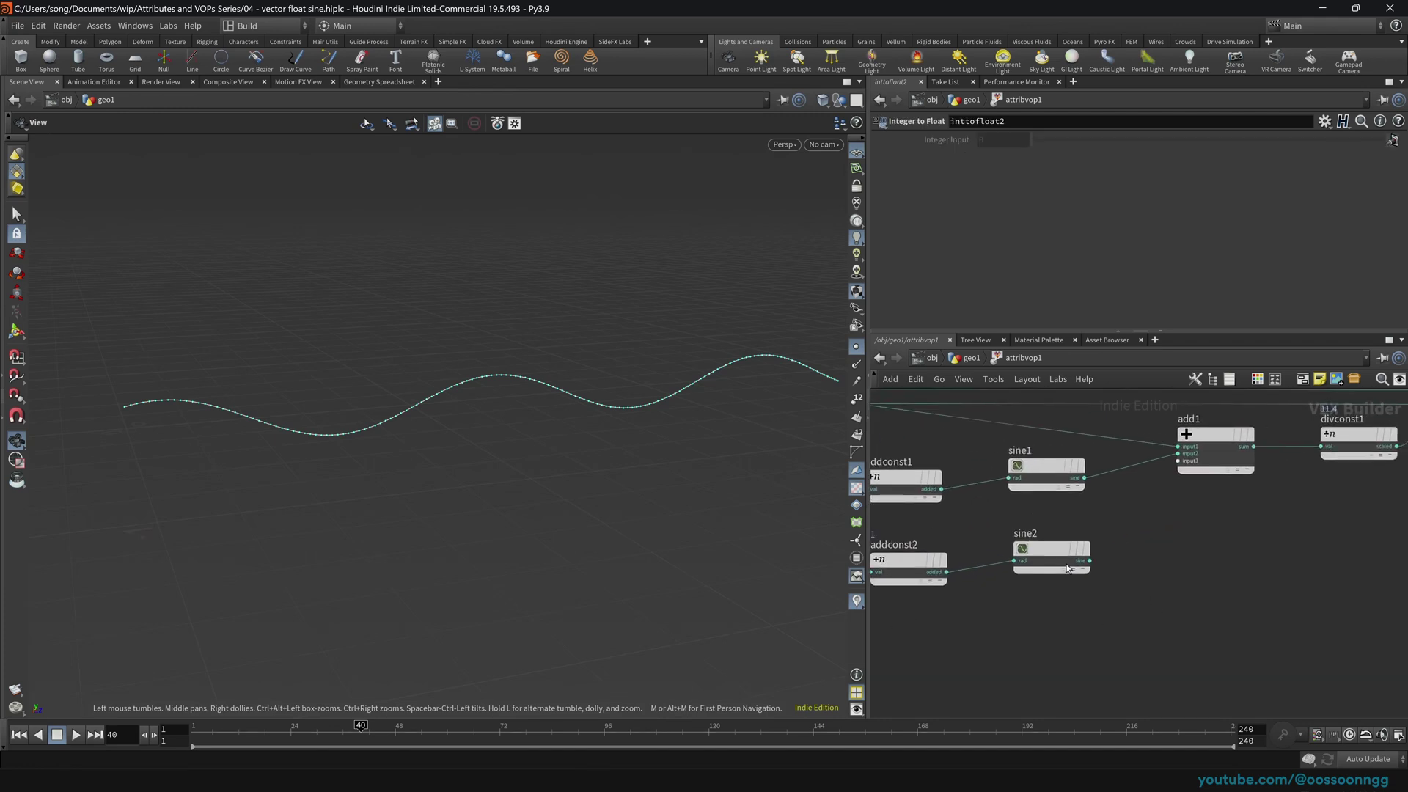
{"action": "left_click", "coordinate": [1049, 546]}
{"action": "left_click", "coordinate": [1209, 443]}
Step: Set divconst3's divider to 5, then vary addconst2's added value and leave it at 1
{"action": "middle_click_drag", "start_coordinate": [1119, 564], "coordinate": [1020, 625]}
{"action": "left_click_drag", "start_coordinate": [1012, 602], "coordinate": [1088, 520]}
{"action": "middle_click_drag", "start_coordinate": [995, 672], "coordinate": [1270, 590]}
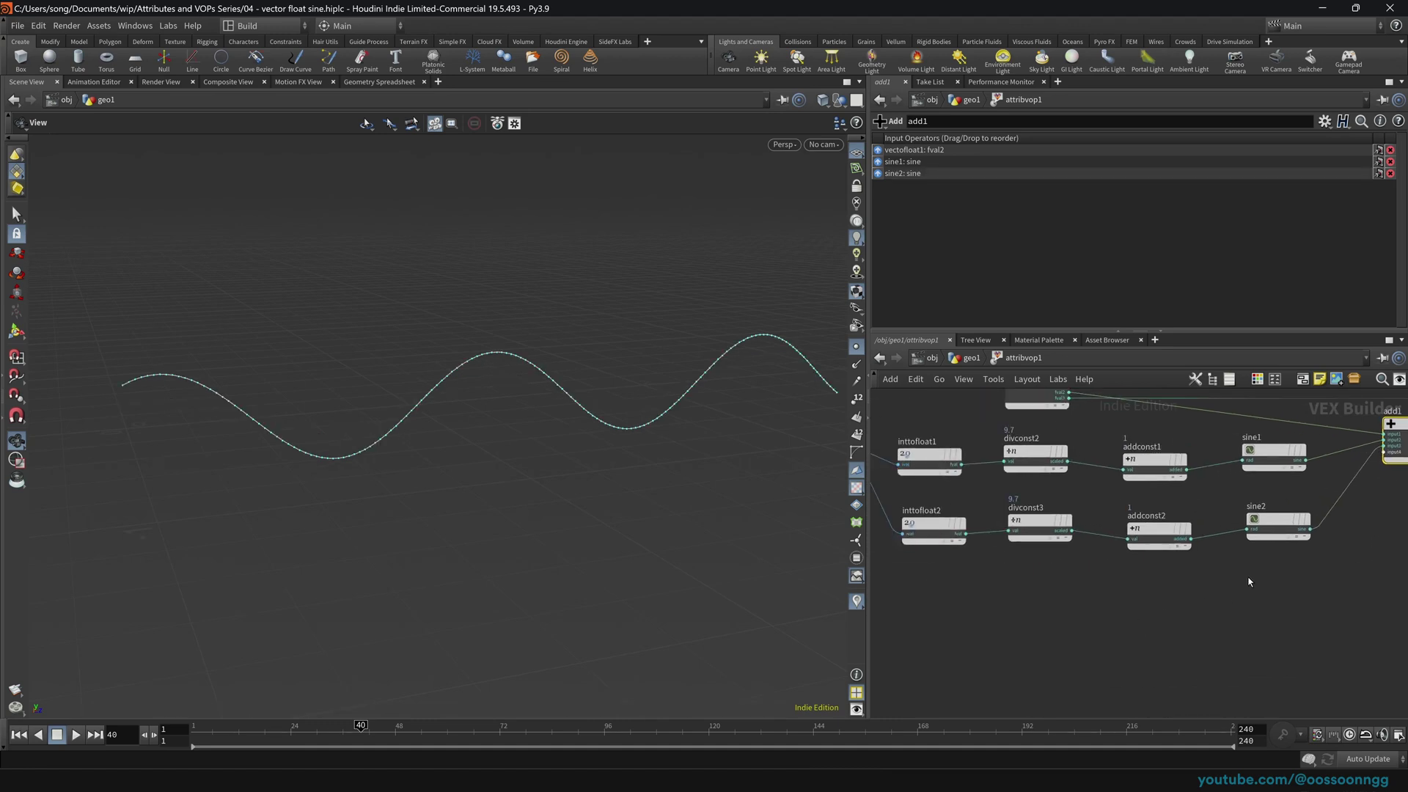
{"action": "left_click", "coordinate": [1274, 524]}
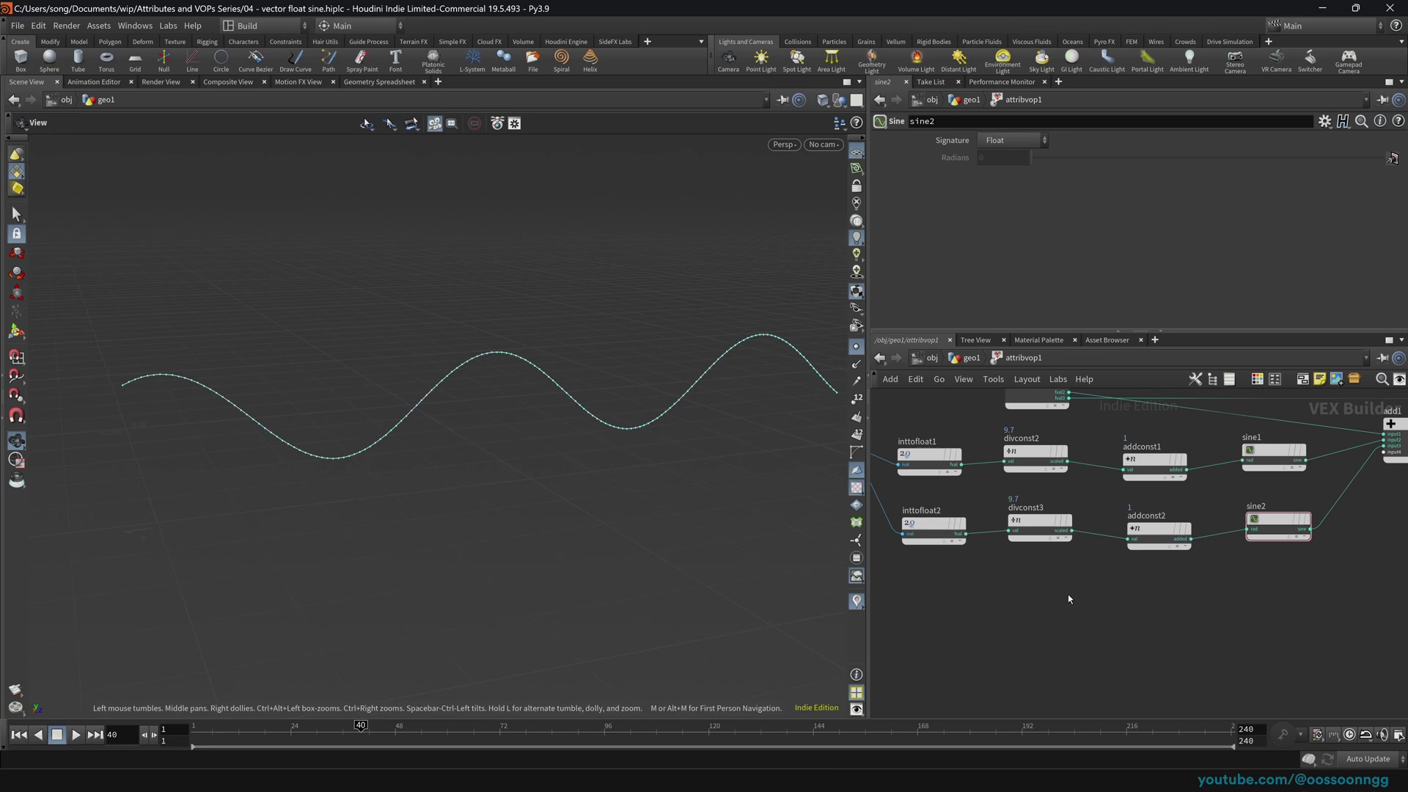
{"action": "left_click", "coordinate": [1040, 522]}
{"action": "left_click_drag", "start_coordinate": [1383, 159], "coordinate": [1403, 157]}
{"action": "middle_click_drag", "start_coordinate": [1016, 163], "coordinate": [1040, 137]}
{"action": "left_click", "coordinate": [1151, 527]}
{"action": "left_click_drag", "start_coordinate": [1090, 159], "coordinate": [1397, 184]}
Step: Duplicate the second chain of four nodes below it and wire sine3's output into the next free input of add1
{"action": "left_click_drag", "start_coordinate": [924, 614], "coordinate": [1252, 596]}
{"action": "middle_click_drag", "start_coordinate": [1302, 542], "coordinate": [1252, 546]}
{"action": "scroll", "coordinate": [1252, 547], "scroll_direction": "up", "scroll_amount": 2}
{"action": "left_click", "coordinate": [1230, 584]}
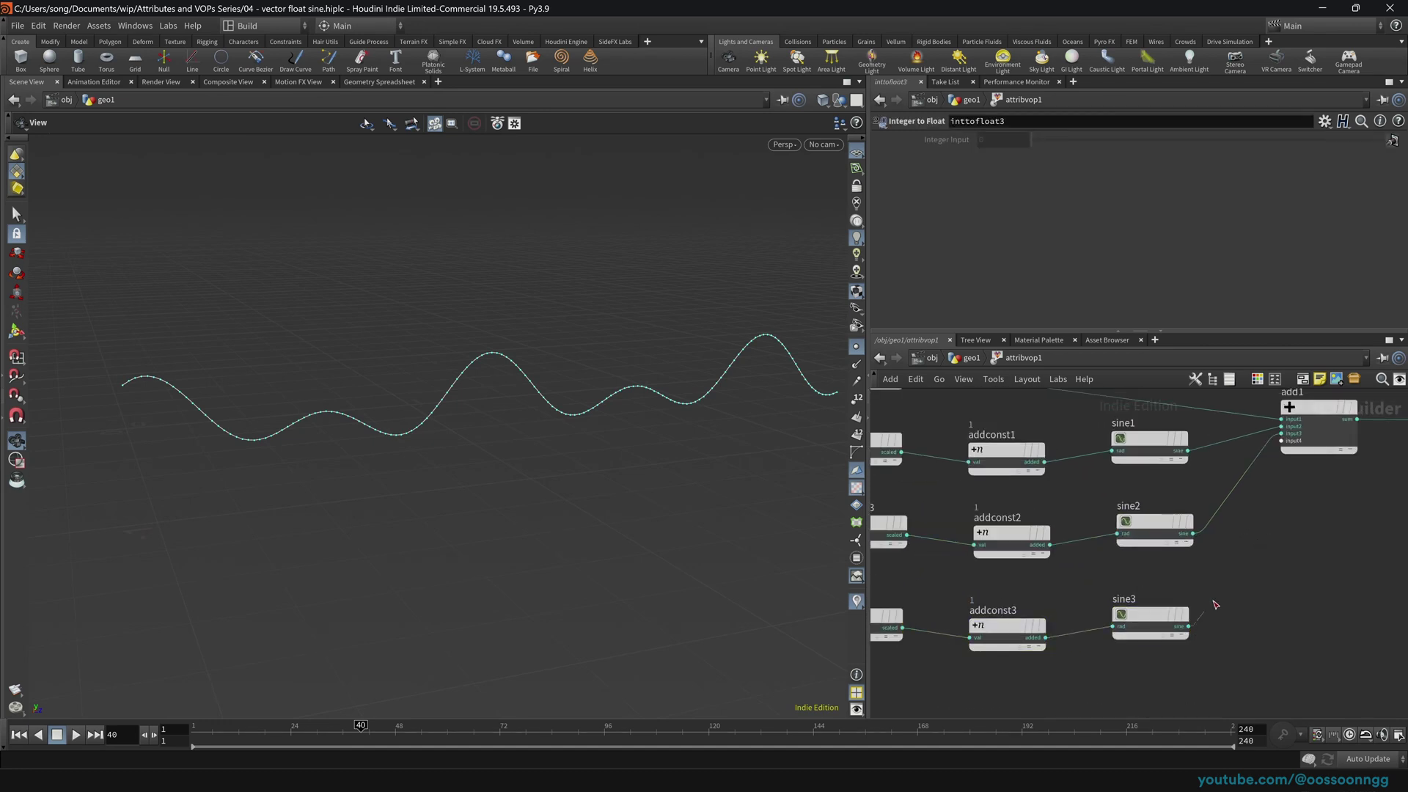
{"action": "left_click", "coordinate": [1288, 455]}
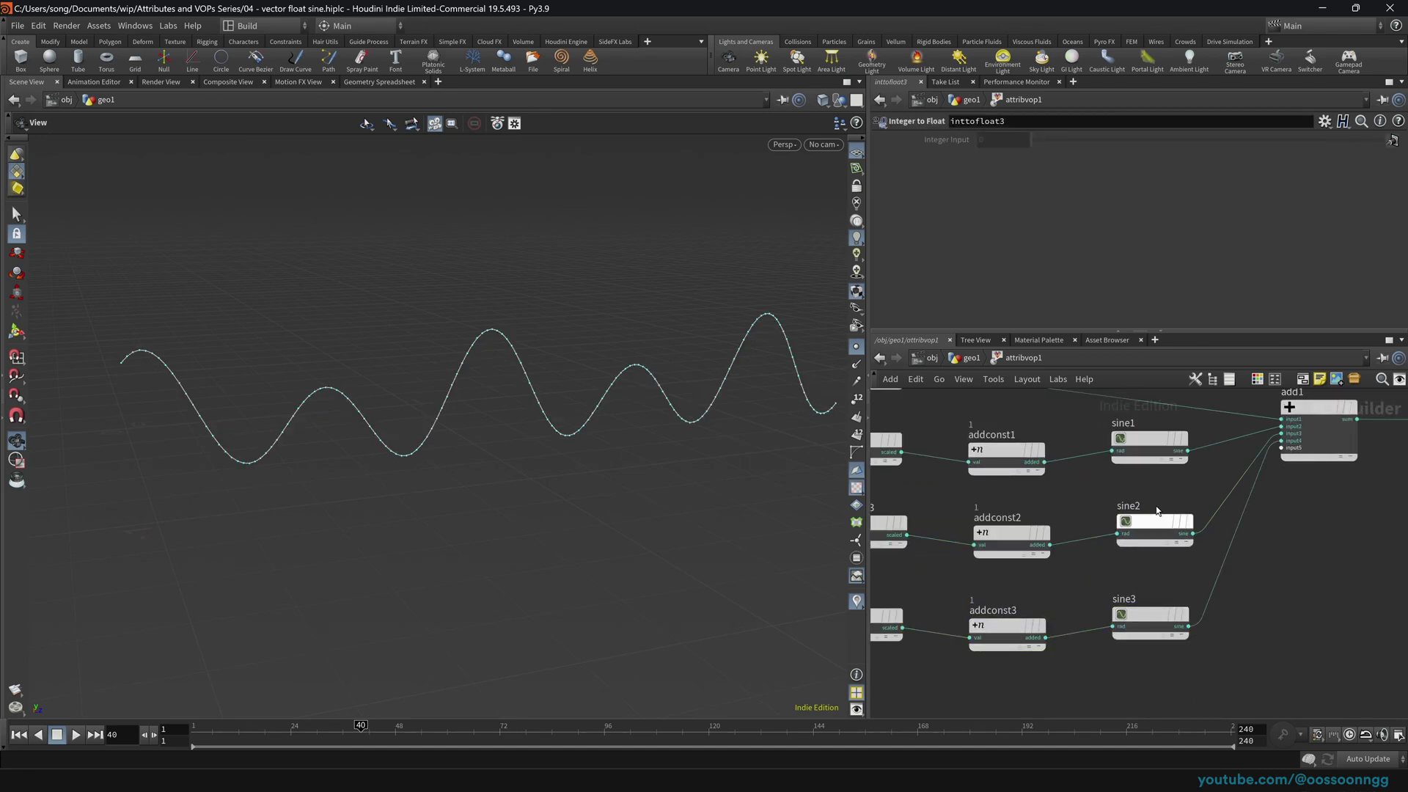
Step: Try a divider of 6.4 on divconst4 and vary addconst3's added value
{"action": "left_click", "coordinate": [1148, 617]}
{"action": "left_click_drag", "start_coordinate": [1030, 585], "coordinate": [978, 635]}
{"action": "middle_click_drag", "start_coordinate": [981, 632], "coordinate": [1166, 589]}
{"action": "left_click_drag", "start_coordinate": [1078, 542], "coordinate": [1034, 584]}
{"action": "middle_click_drag", "start_coordinate": [988, 163], "coordinate": [1092, 169]}
{"action": "left_click", "coordinate": [917, 579]}
{"action": "left_click", "coordinate": [1166, 589]}
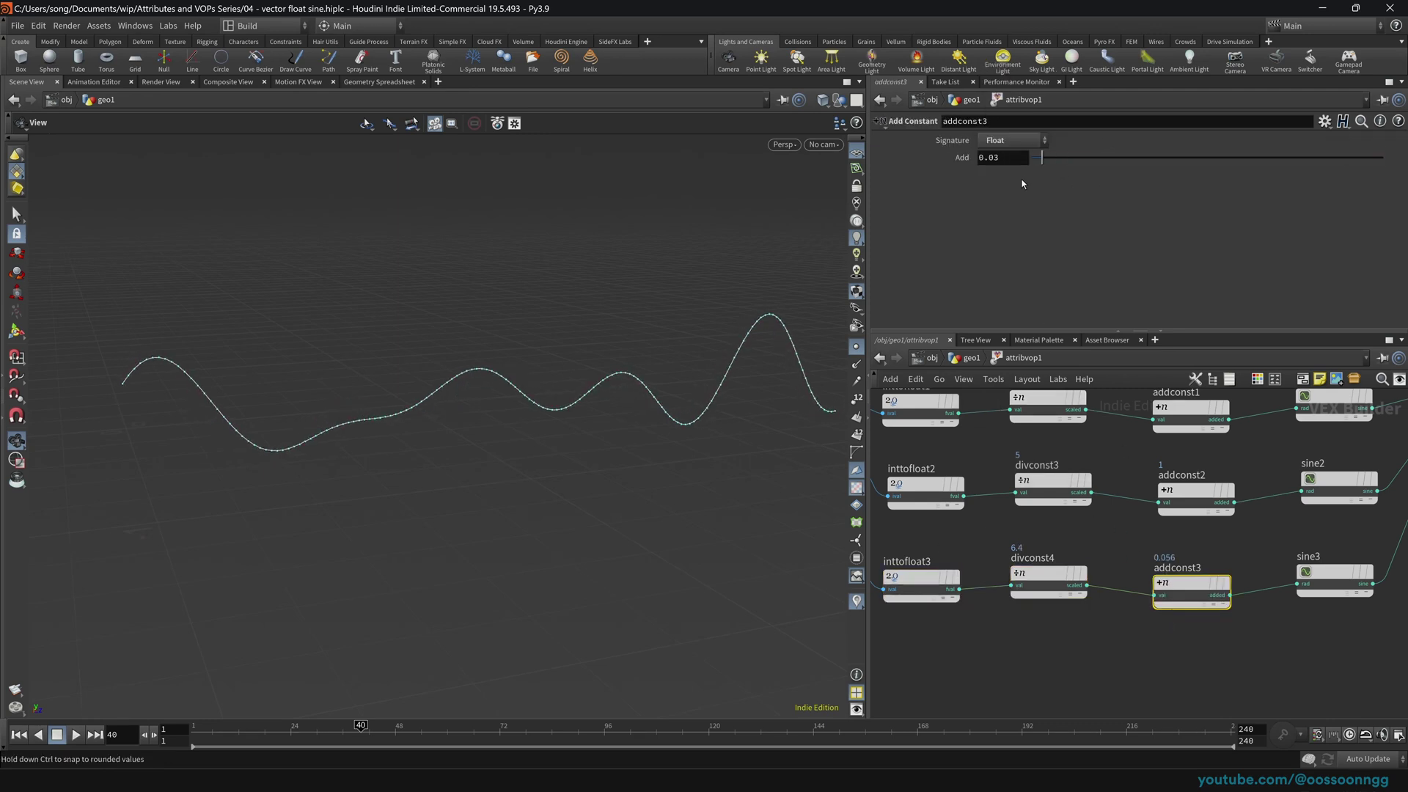
{"action": "middle_click_drag", "start_coordinate": [1252, 553], "coordinate": [1069, 540]}
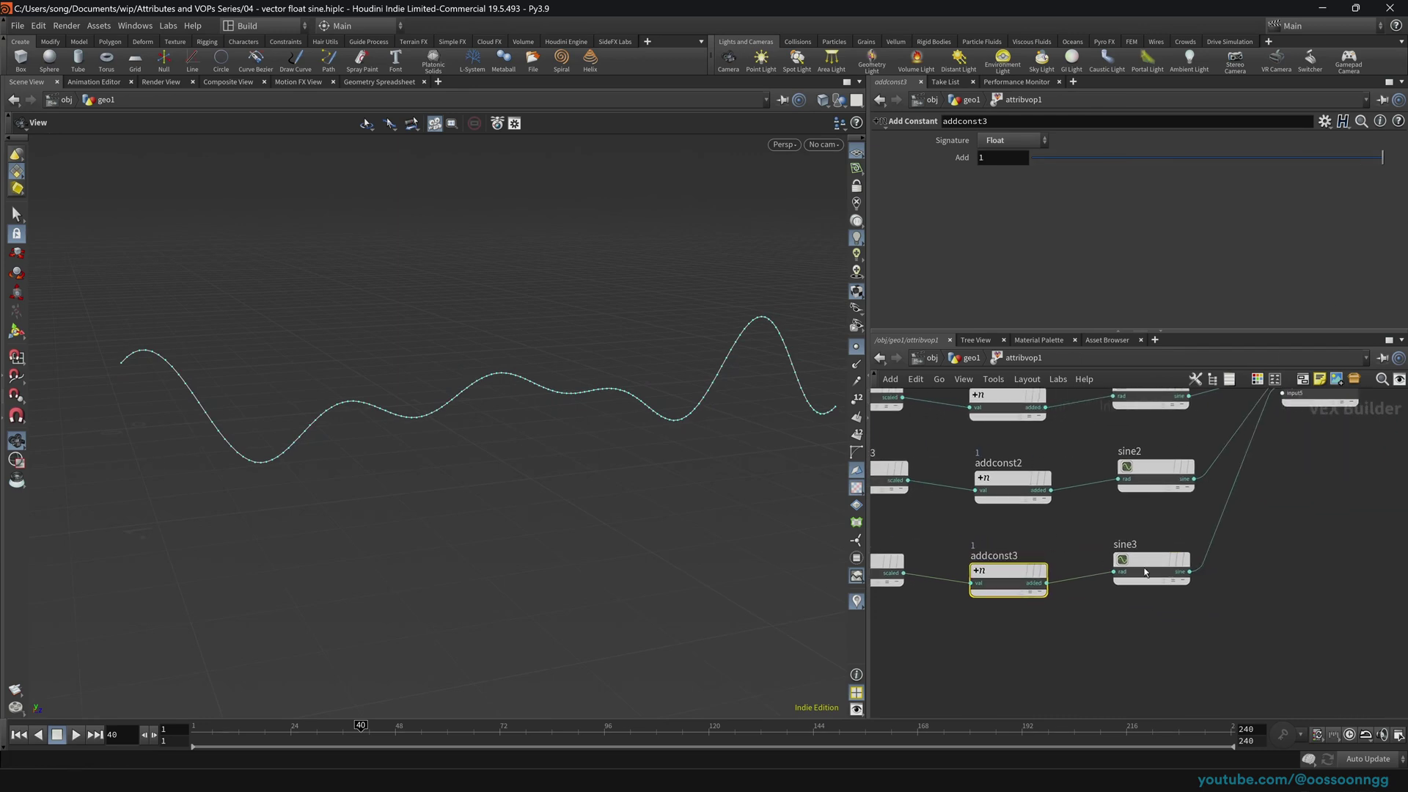
Step: Set divconst4's divider to 2.3
{"action": "left_click", "coordinate": [1148, 566]}
{"action": "middle_click_drag", "start_coordinate": [998, 508], "coordinate": [1276, 489]}
{"action": "left_click", "coordinate": [1143, 542]}
{"action": "middle_click_drag", "start_coordinate": [1019, 157], "coordinate": [767, 176]}
Step: Line up divconst4, addconst3 and sine3 in the third row of the network
{"action": "middle_click_drag", "start_coordinate": [1344, 569], "coordinate": [1221, 550]}
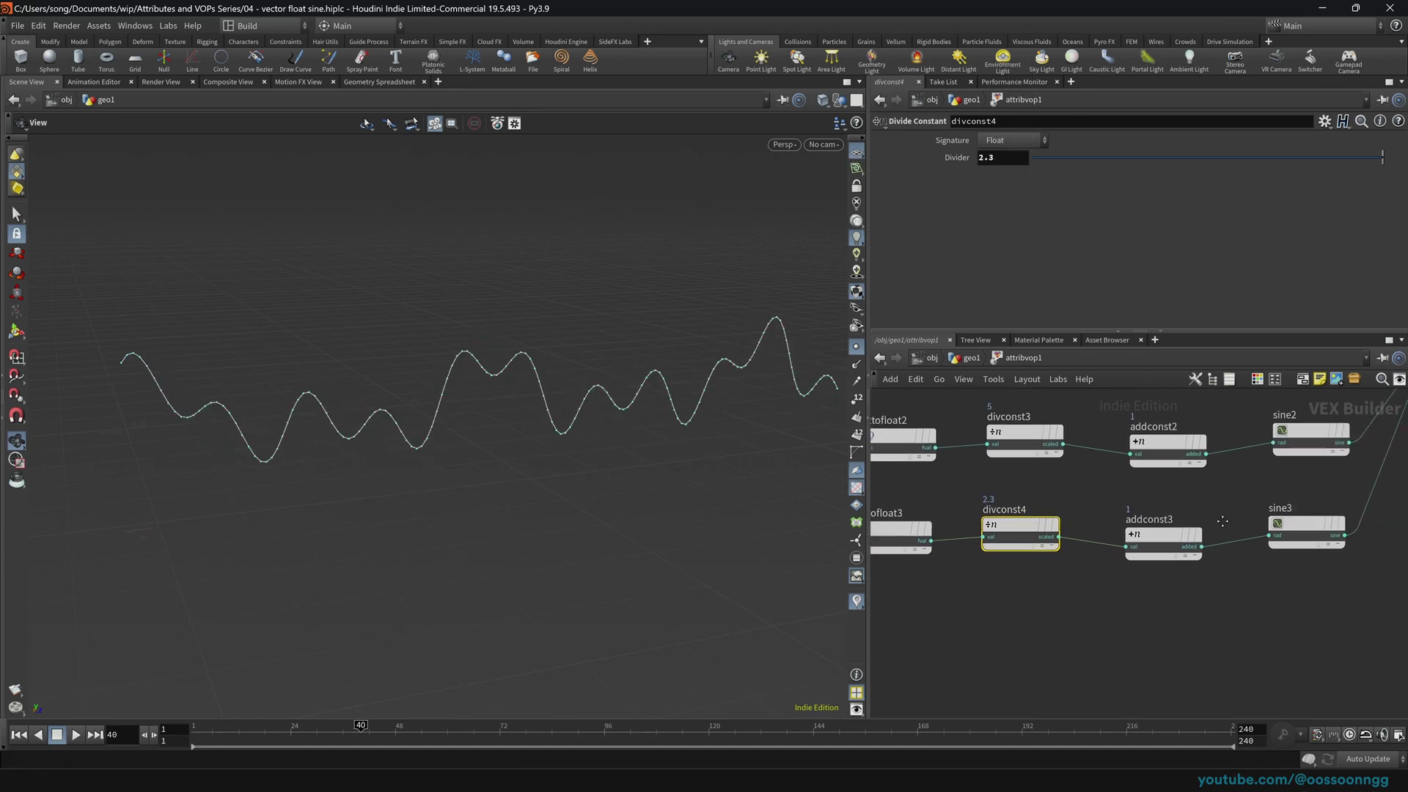
{"action": "left_click_drag", "start_coordinate": [1019, 526], "coordinate": [1014, 531]}
{"action": "left_click_drag", "start_coordinate": [1144, 533], "coordinate": [1128, 529]}
{"action": "middle_click_drag", "start_coordinate": [720, 350], "coordinate": [628, 378]}
{"action": "scroll", "coordinate": [613, 425], "scroll_direction": "down", "scroll_amount": 2}
{"action": "middle_click_drag", "start_coordinate": [1309, 599], "coordinate": [1093, 622]}
{"action": "left_click_drag", "start_coordinate": [1077, 549], "coordinate": [1050, 551]}
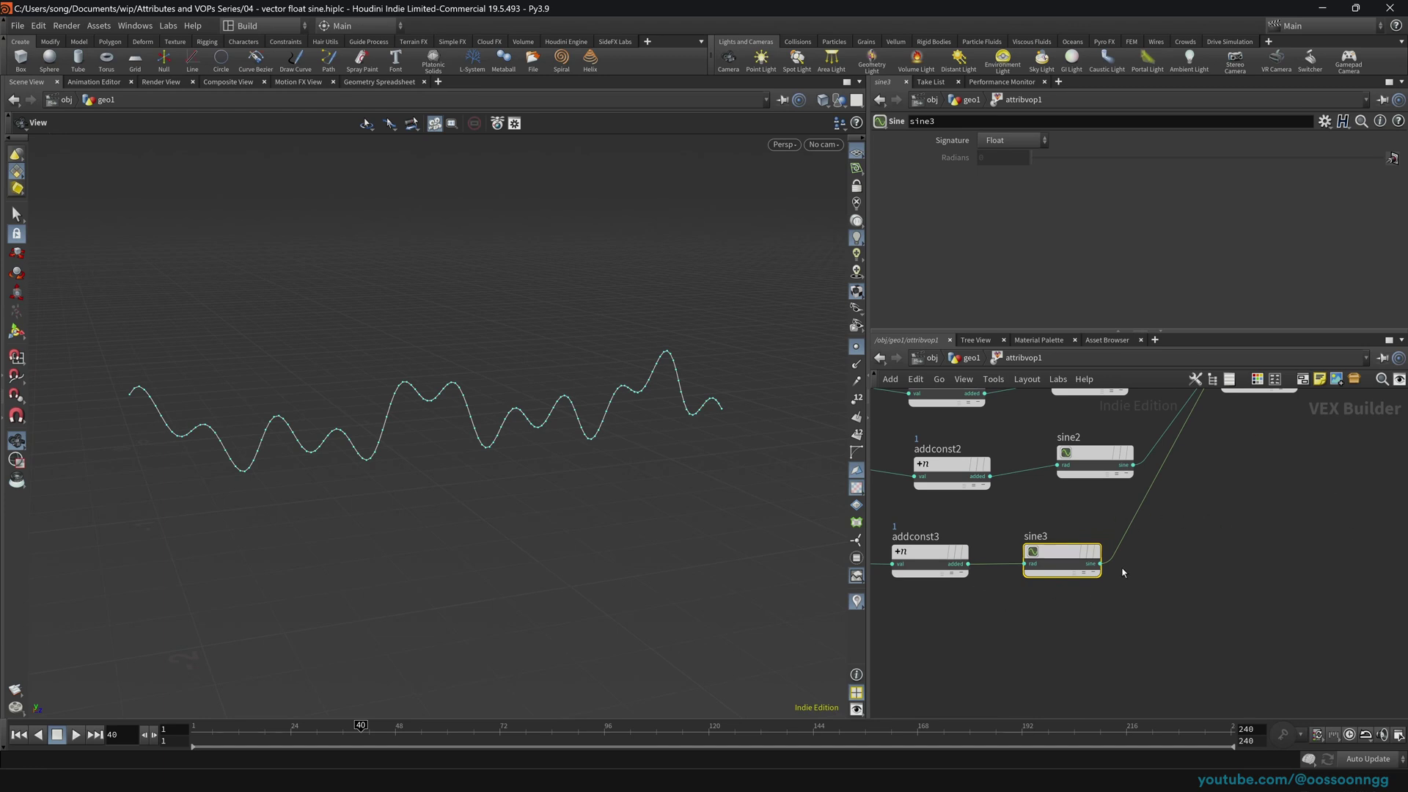
Step: Insert a Divide Constant node between sine3 and add1 and set its divider to 1.8
{"action": "key", "text": "Tab"}
{"action": "type", "text": "divi"}
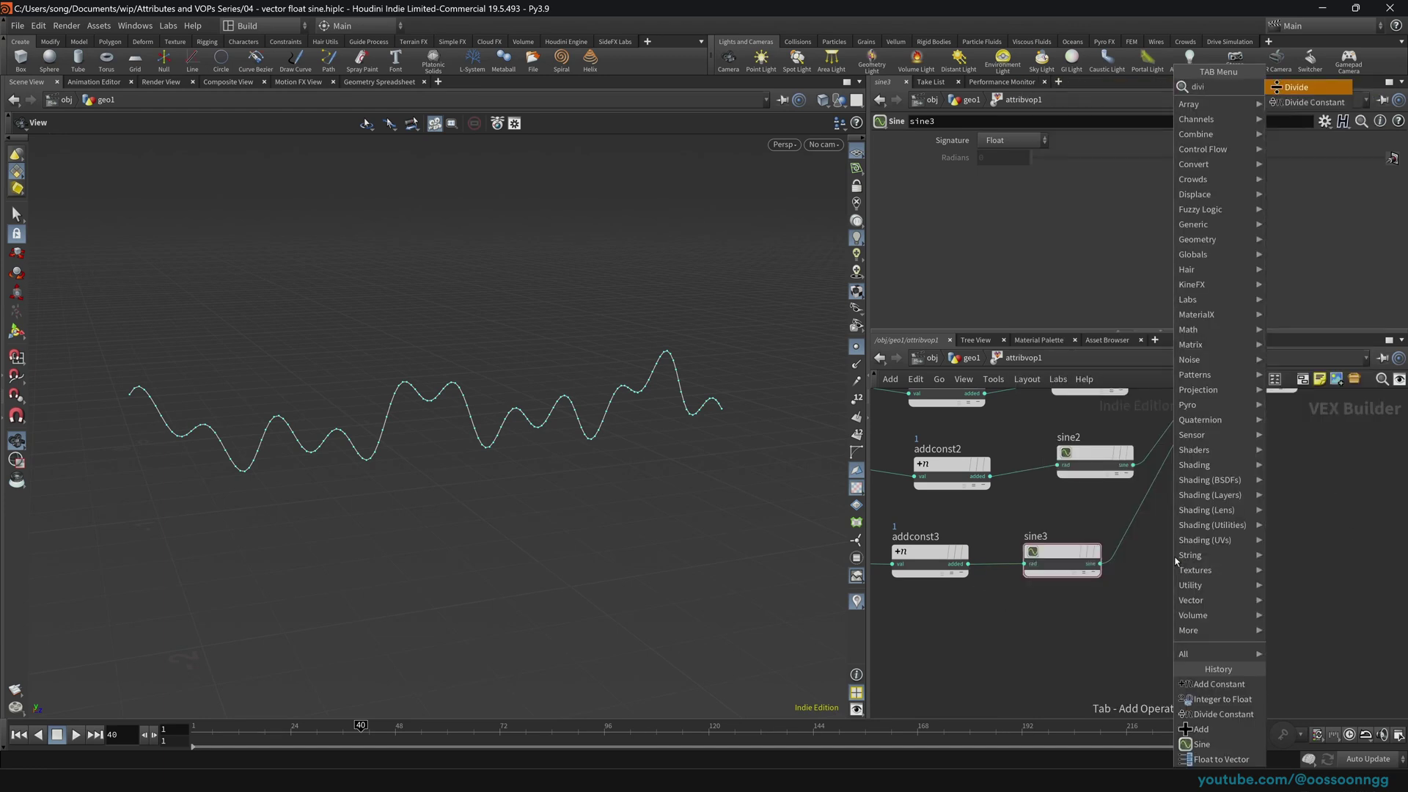
{"action": "key", "text": "Down"}
{"action": "key", "text": "Return"}
{"action": "left_click", "coordinate": [1189, 539]}
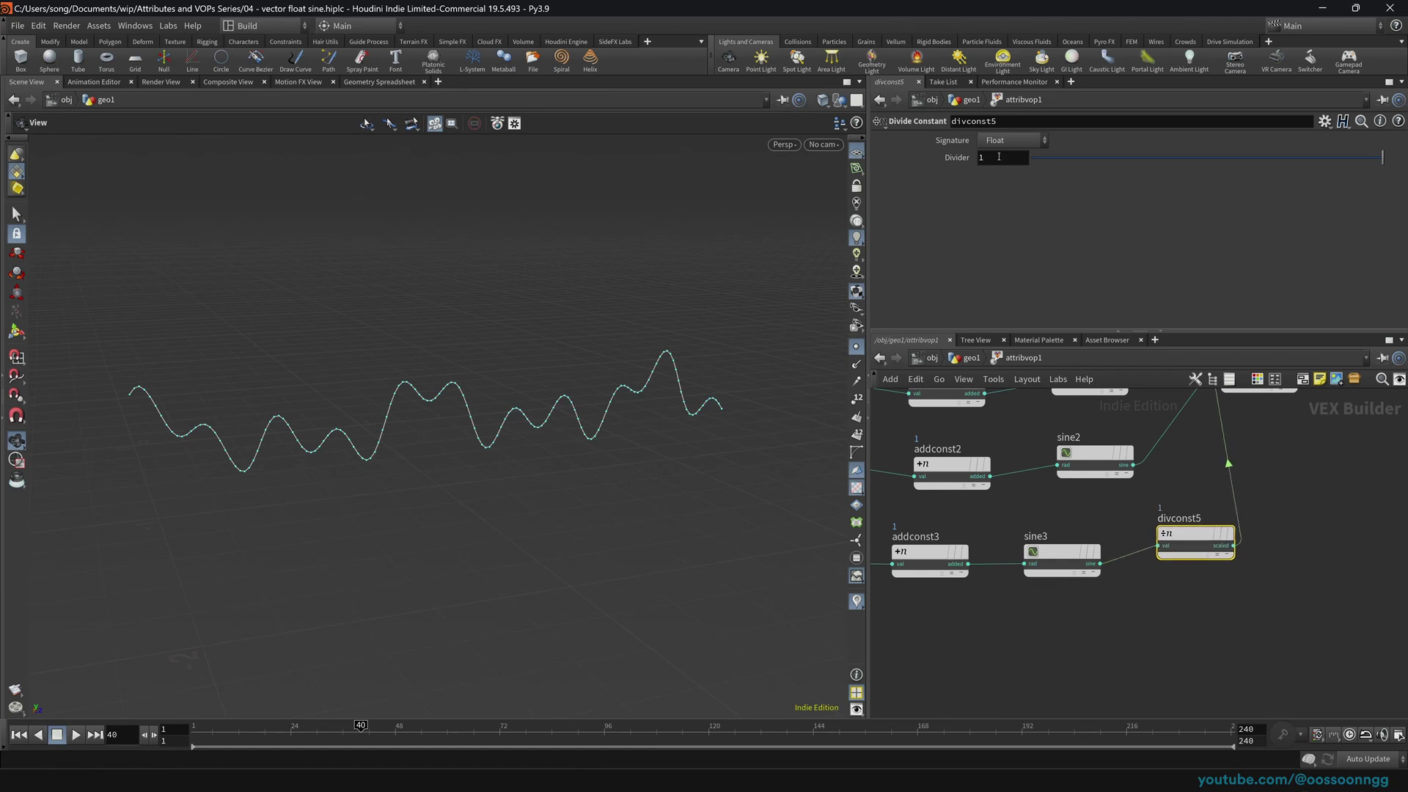
{"action": "middle_click_drag", "start_coordinate": [998, 155], "coordinate": [1056, 163]}
Step: Vary addconst3's added value and undo the change
{"action": "middle_click_drag", "start_coordinate": [1035, 463], "coordinate": [1234, 446]}
{"action": "left_click", "coordinate": [998, 535]}
{"action": "middle_click_drag", "start_coordinate": [998, 543], "coordinate": [1118, 531]}
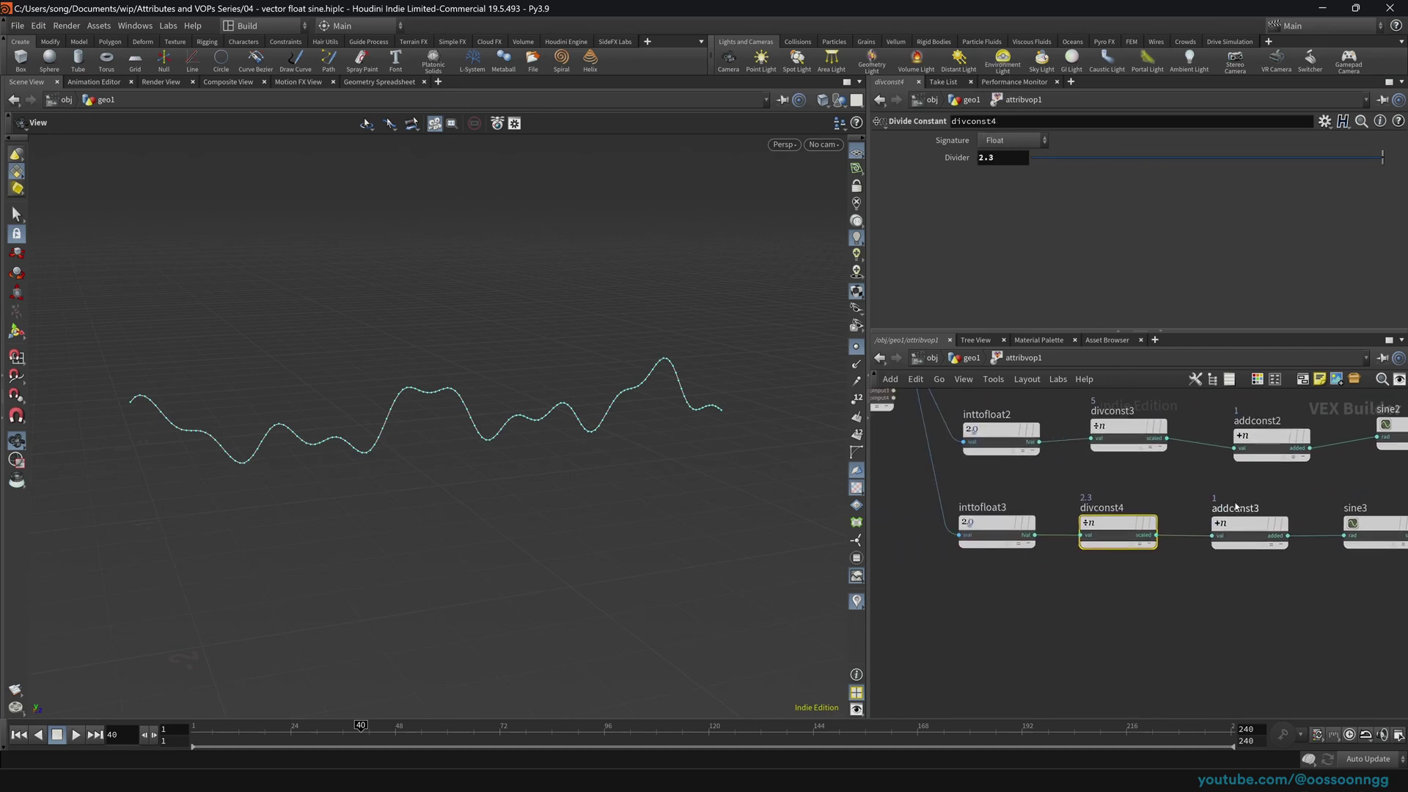
{"action": "left_click", "coordinate": [1238, 528]}
{"action": "mouse_move", "coordinate": [1238, 531]}
{"action": "left_mouse_down"}
{"action": "mouse_move", "coordinate": [1254, 533]}
{"action": "mouse_move", "coordinate": [1239, 531]}
{"action": "left_mouse_up"}
{"action": "left_click_drag", "start_coordinate": [1192, 157], "coordinate": [1275, 195]}
{"action": "key", "text": "ctrl+z"}
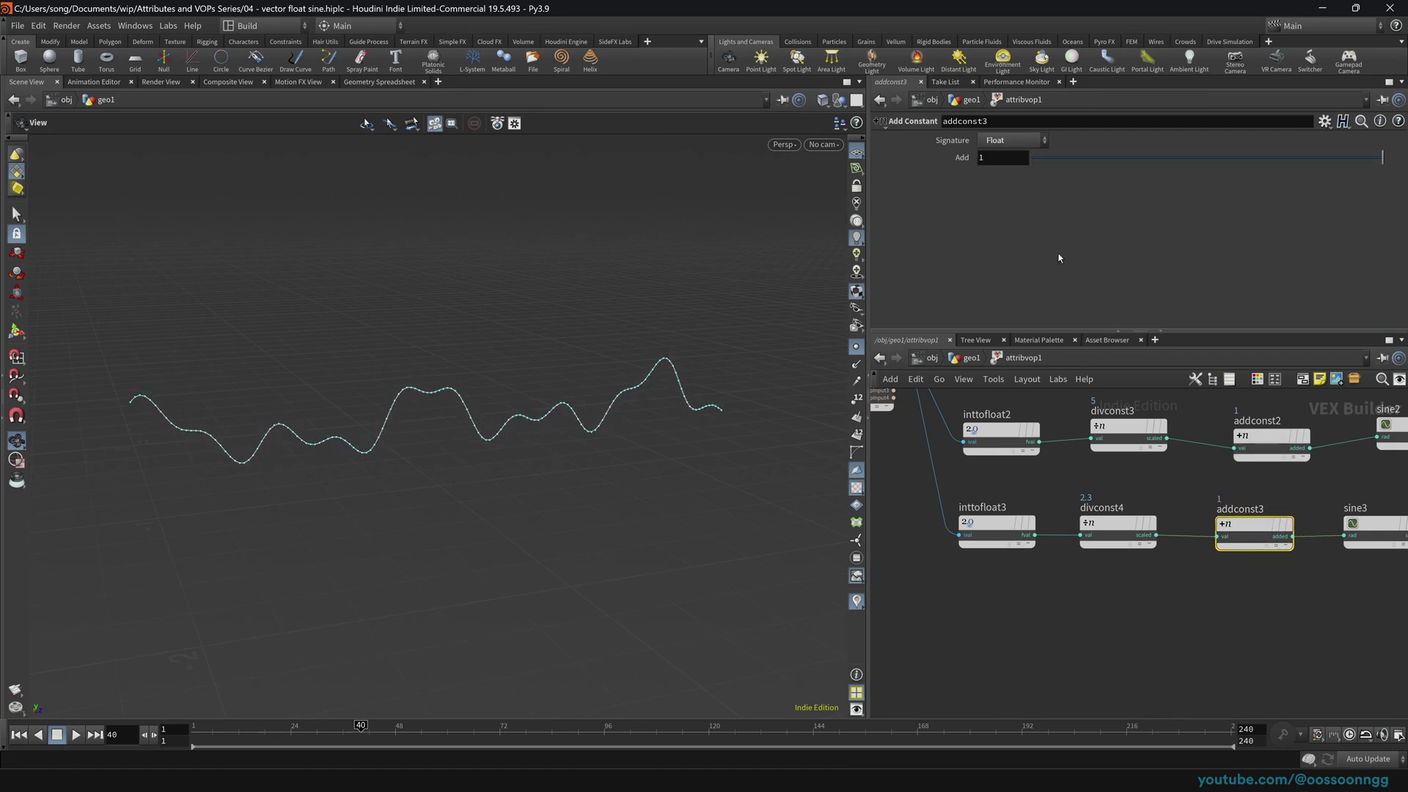
Step: Replace addconst3 with an Add node wired between divconst4 and sine3
{"action": "left_click", "coordinate": [1216, 583]}
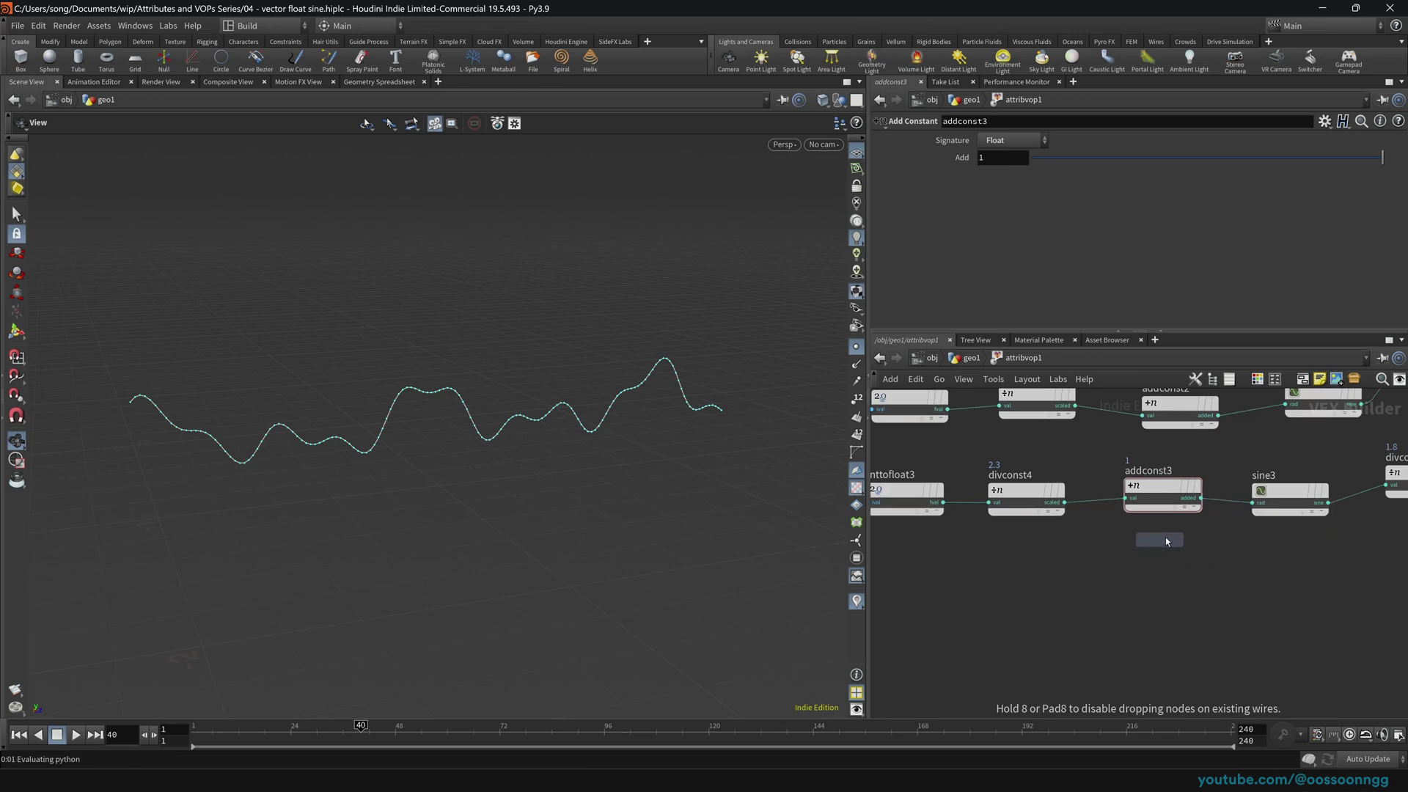
{"action": "left_click", "coordinate": [1166, 539]}
{"action": "left_click_drag", "start_coordinate": [1064, 503], "coordinate": [1253, 504]}
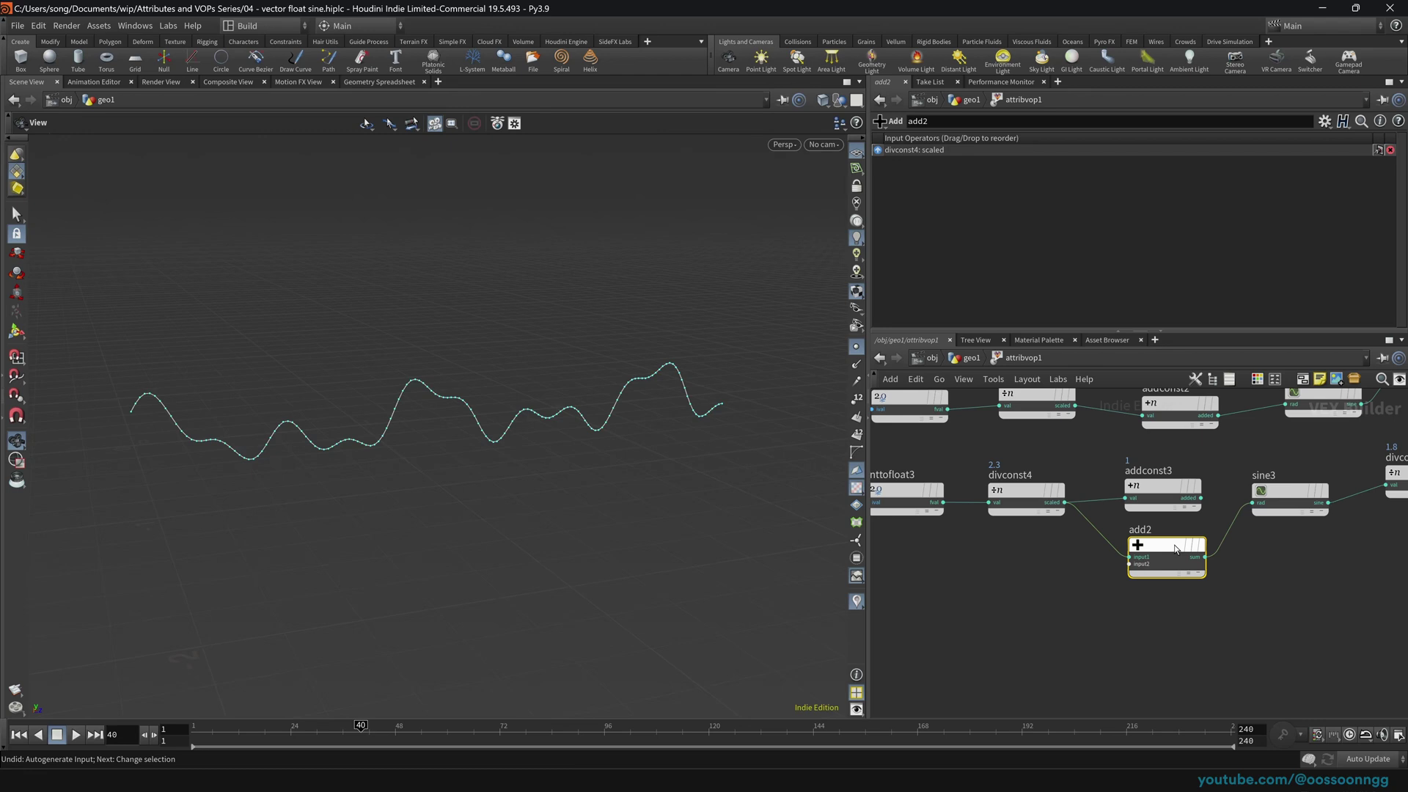
{"action": "left_click", "coordinate": [1149, 488]}
{"action": "key", "text": "Delete"}
{"action": "left_click_drag", "start_coordinate": [1153, 549], "coordinate": [1158, 492]}
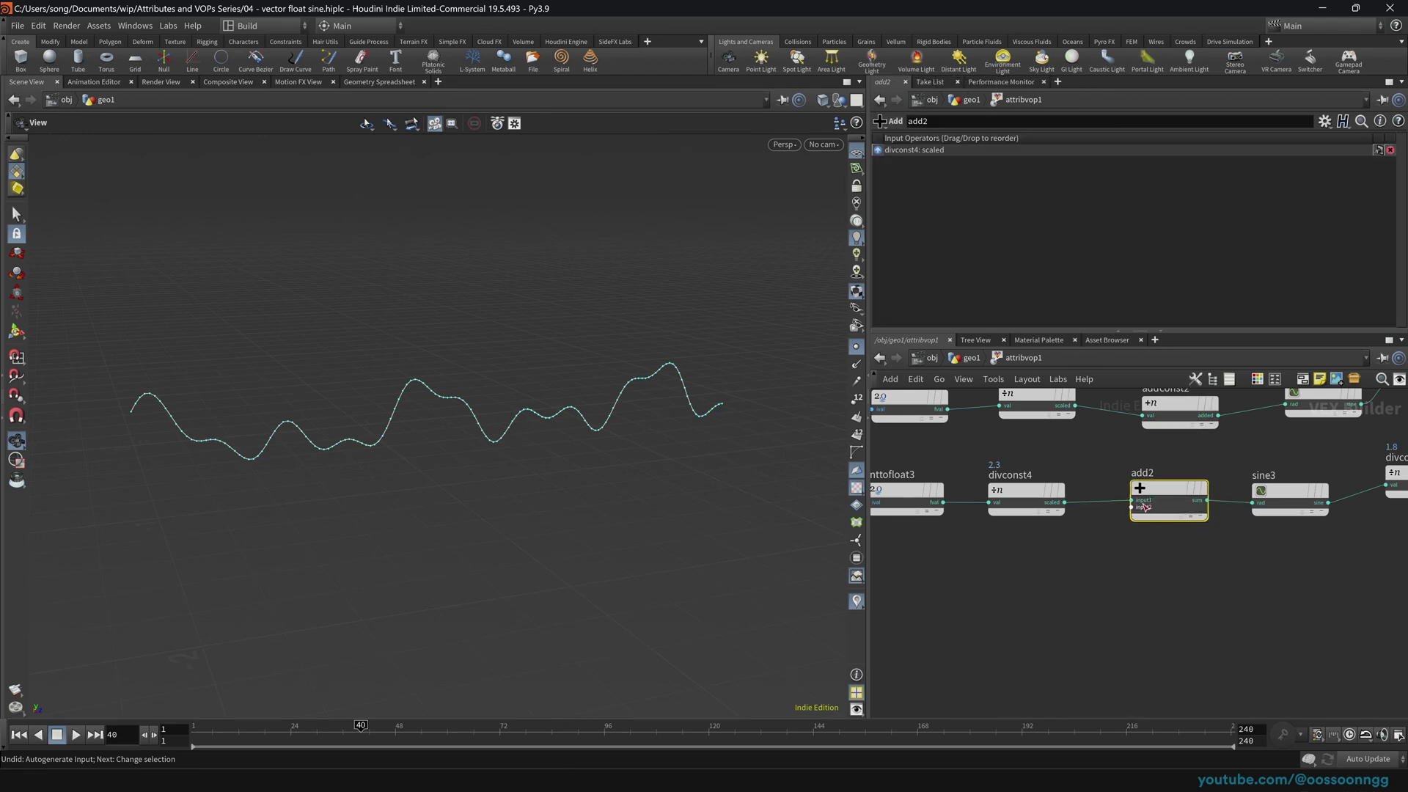
Step: Promote add2's second input to a parameter and set it to $T on attribvop1
{"action": "right_click", "coordinate": [1136, 504]}
{"action": "left_click", "coordinate": [1174, 516]}
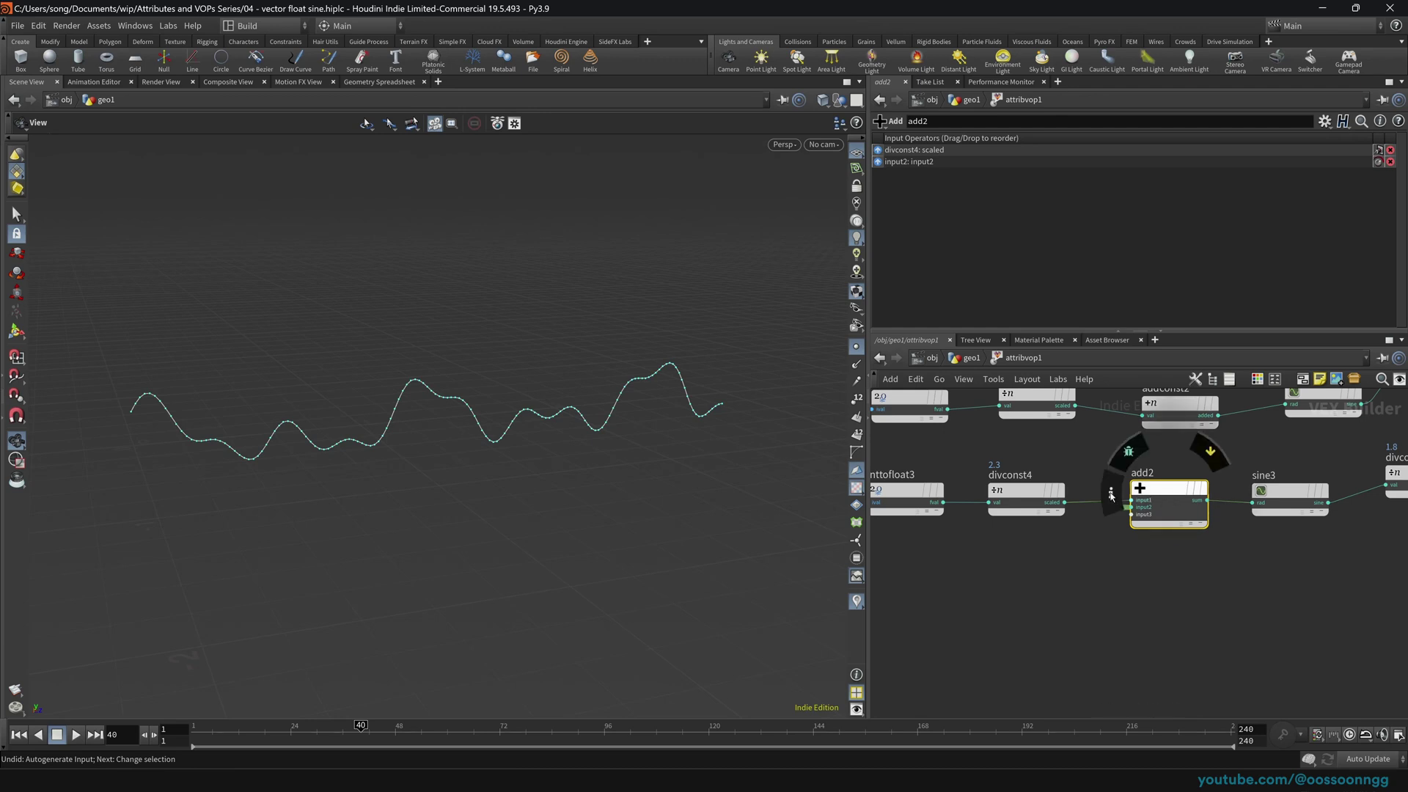
{"action": "left_click", "coordinate": [971, 359]}
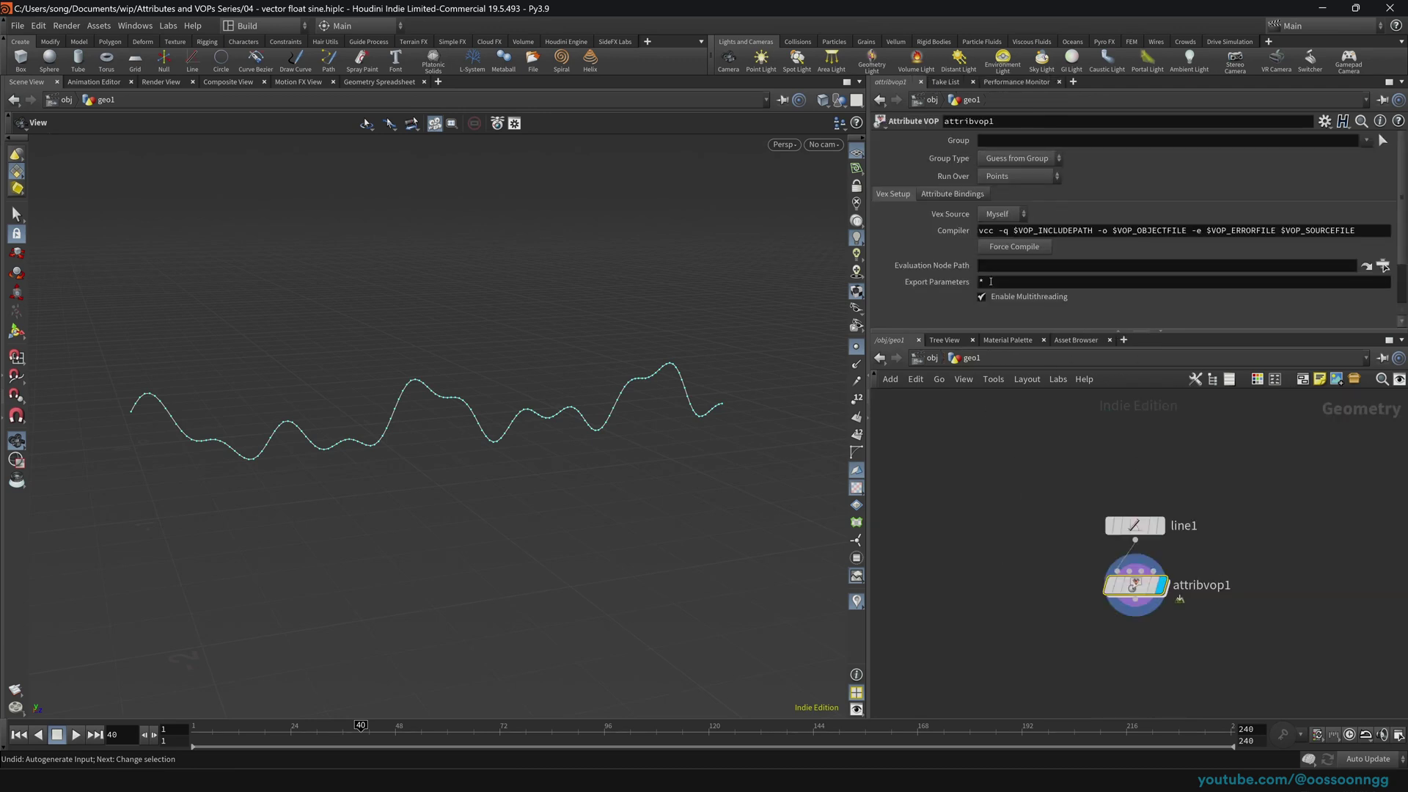
{"action": "scroll", "coordinate": [919, 300], "scroll_direction": "down", "scroll_amount": 2}
{"action": "left_click_drag", "start_coordinate": [1050, 323], "coordinate": [978, 331]}
{"action": "left_click", "coordinate": [986, 321]}
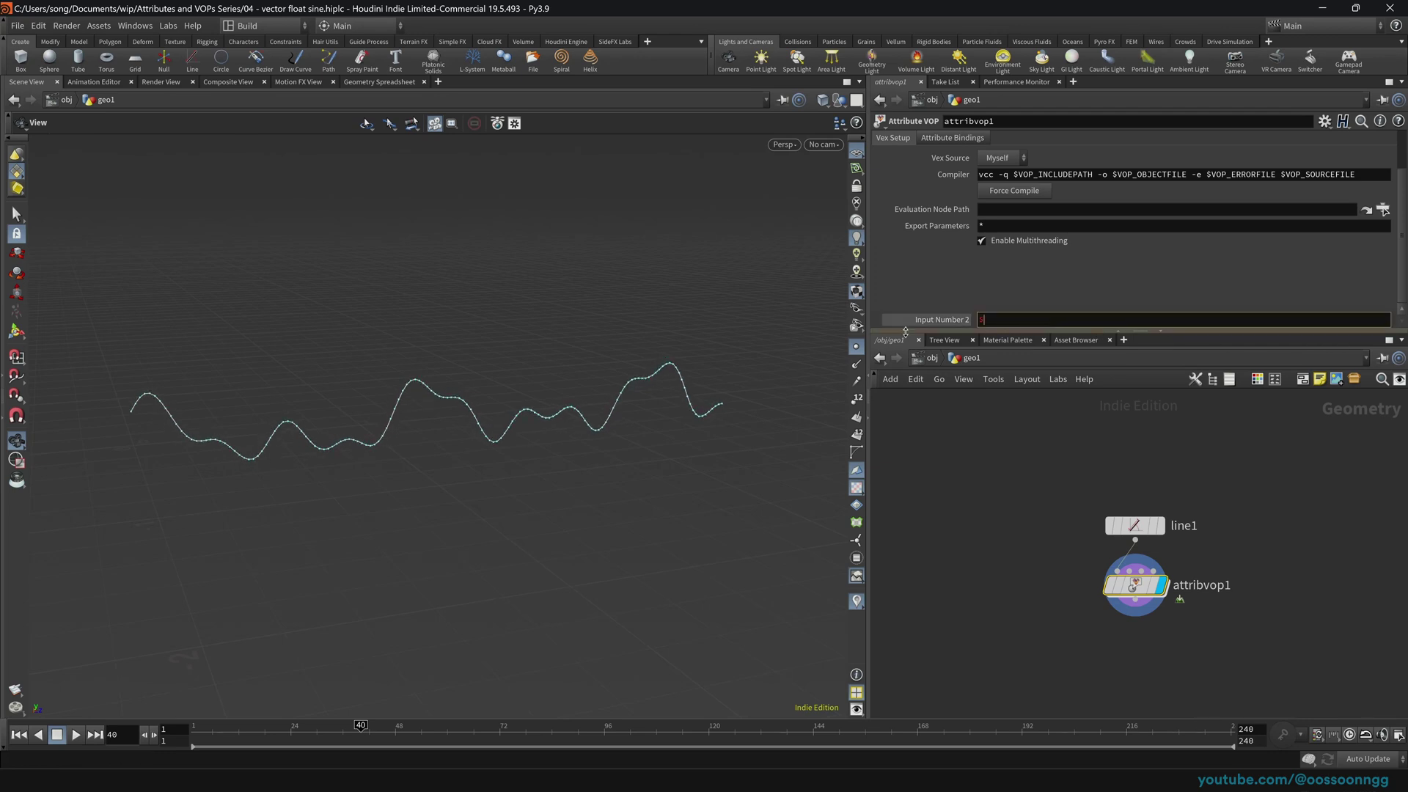
{"action": "type", "text": "$T"}
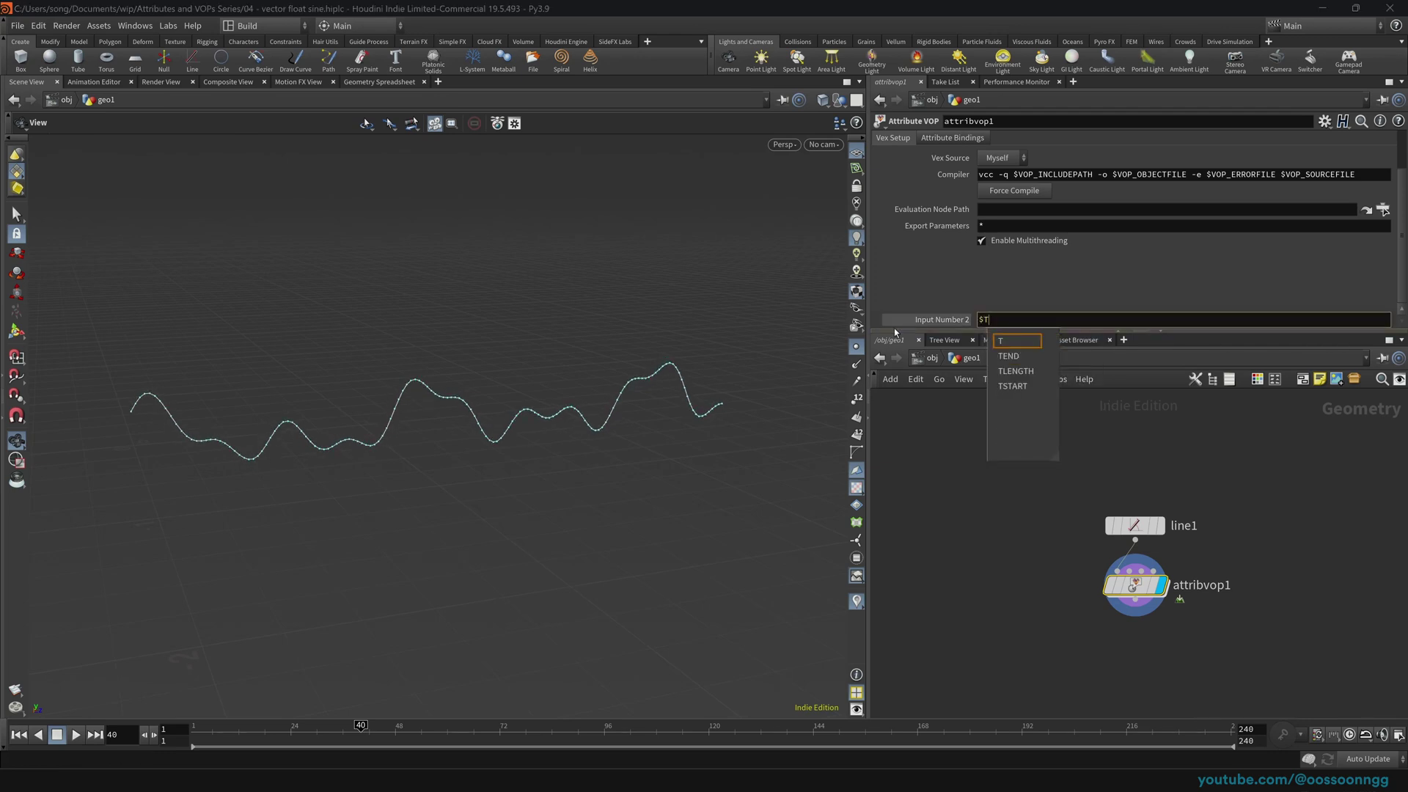
{"action": "key", "text": "Return"}
Step: Play the wave animation with real-time playback enabled
{"action": "key", "text": "Up"}
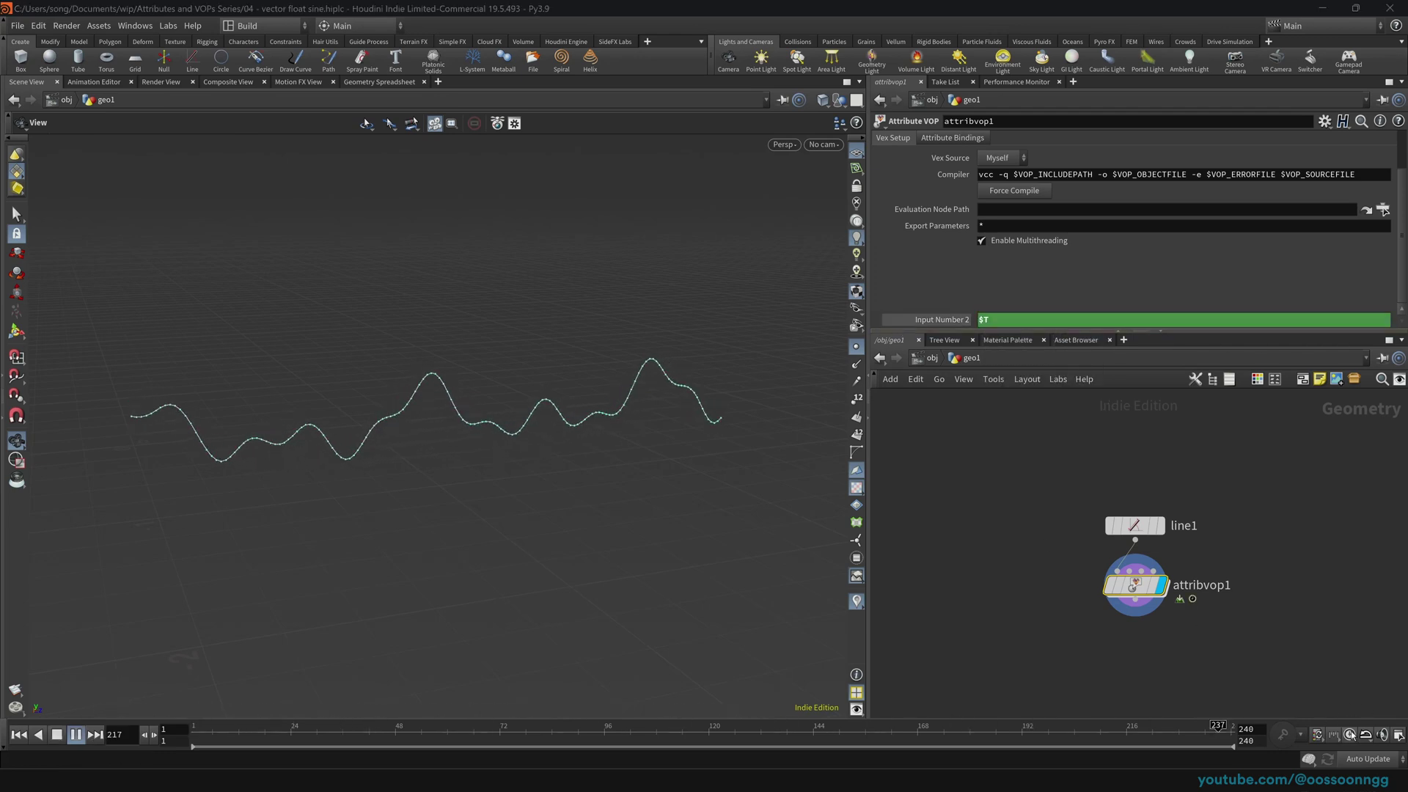
{"action": "left_click", "coordinate": [1352, 735]}
{"action": "left_click_drag", "start_coordinate": [587, 487], "coordinate": [749, 453]}
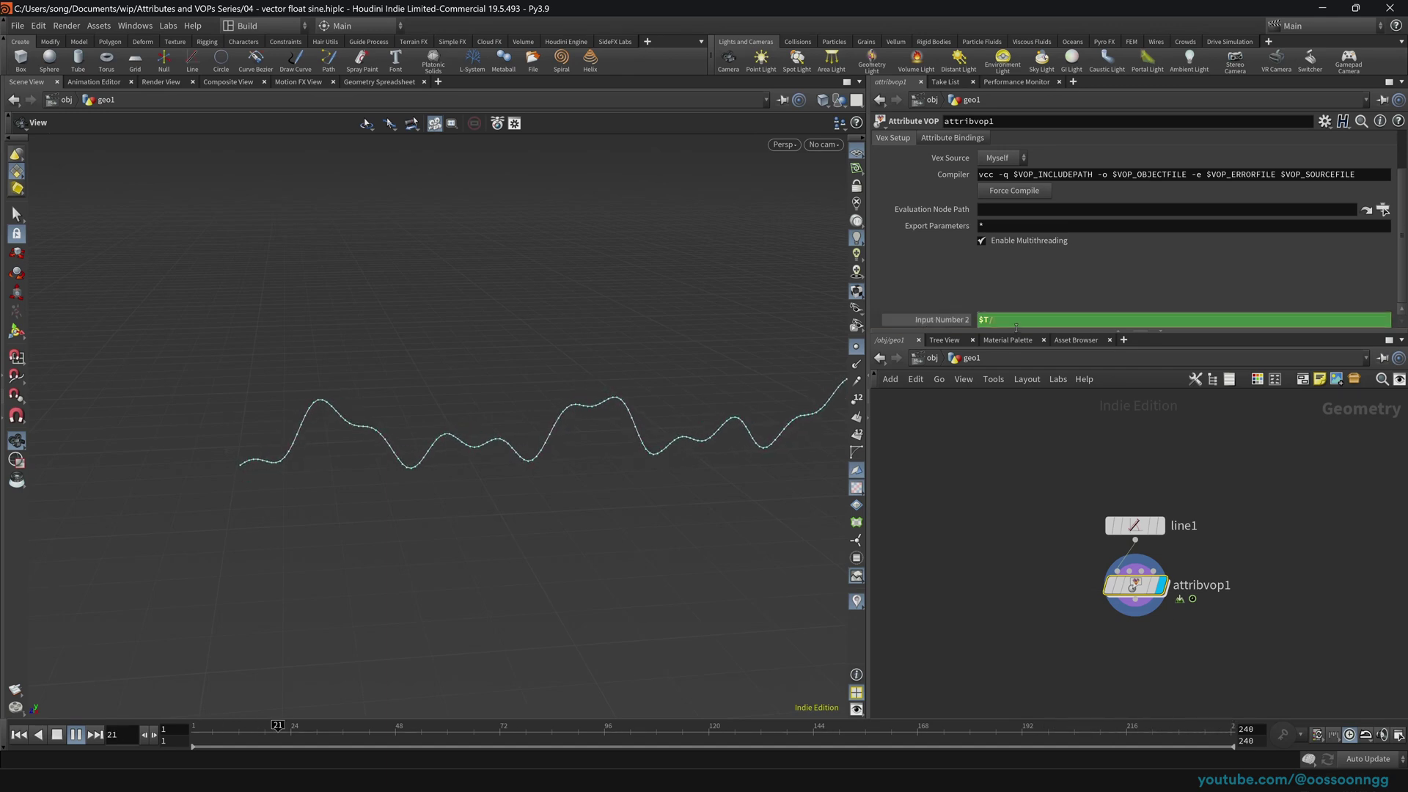
Step: Try $T/5 for attribvop1's promoted Input Number 2 and settle on $T/2
{"action": "key", "text": "Return"}
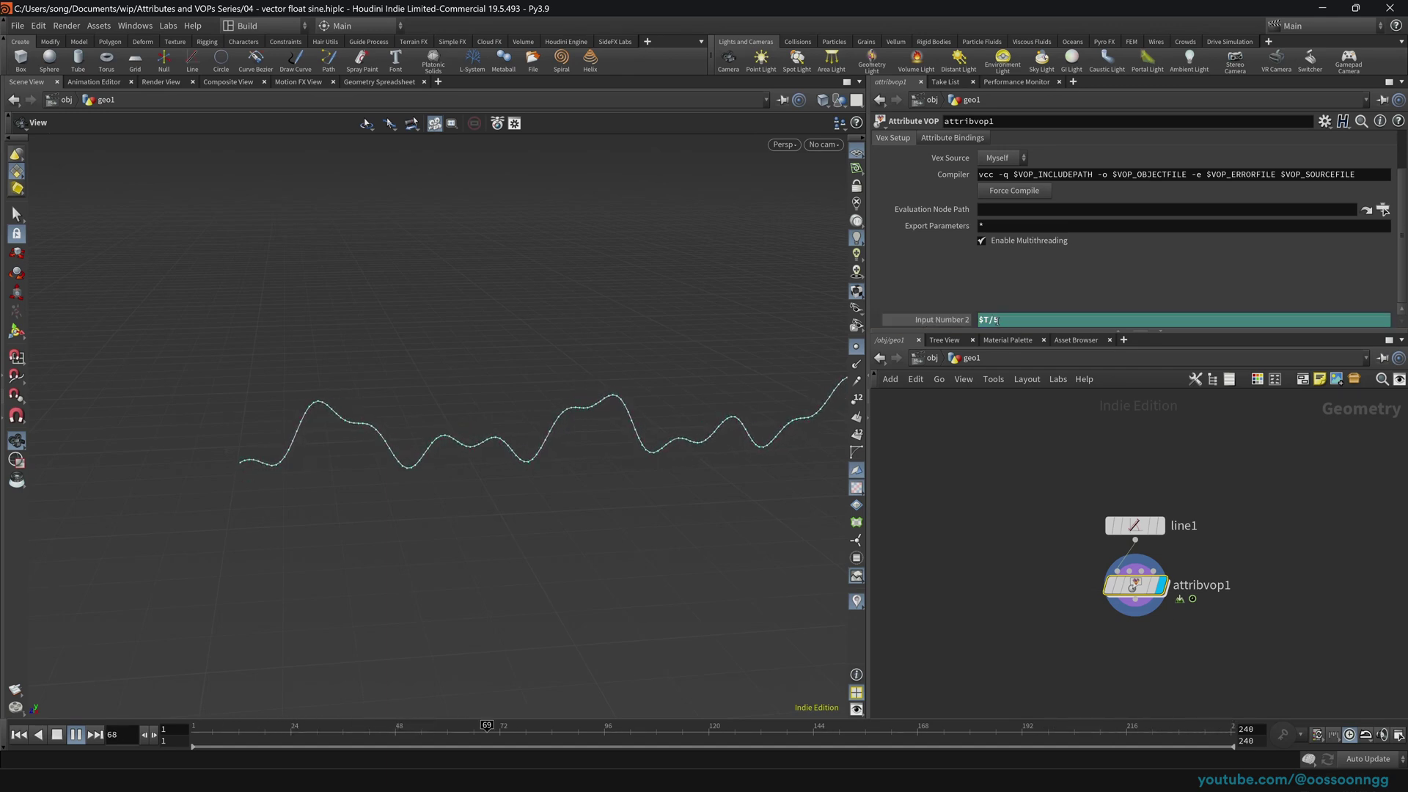
{"action": "left_click", "coordinate": [1020, 322]}
{"action": "key", "text": "BackSpace"}
{"action": "key", "text": "BackSpace"}
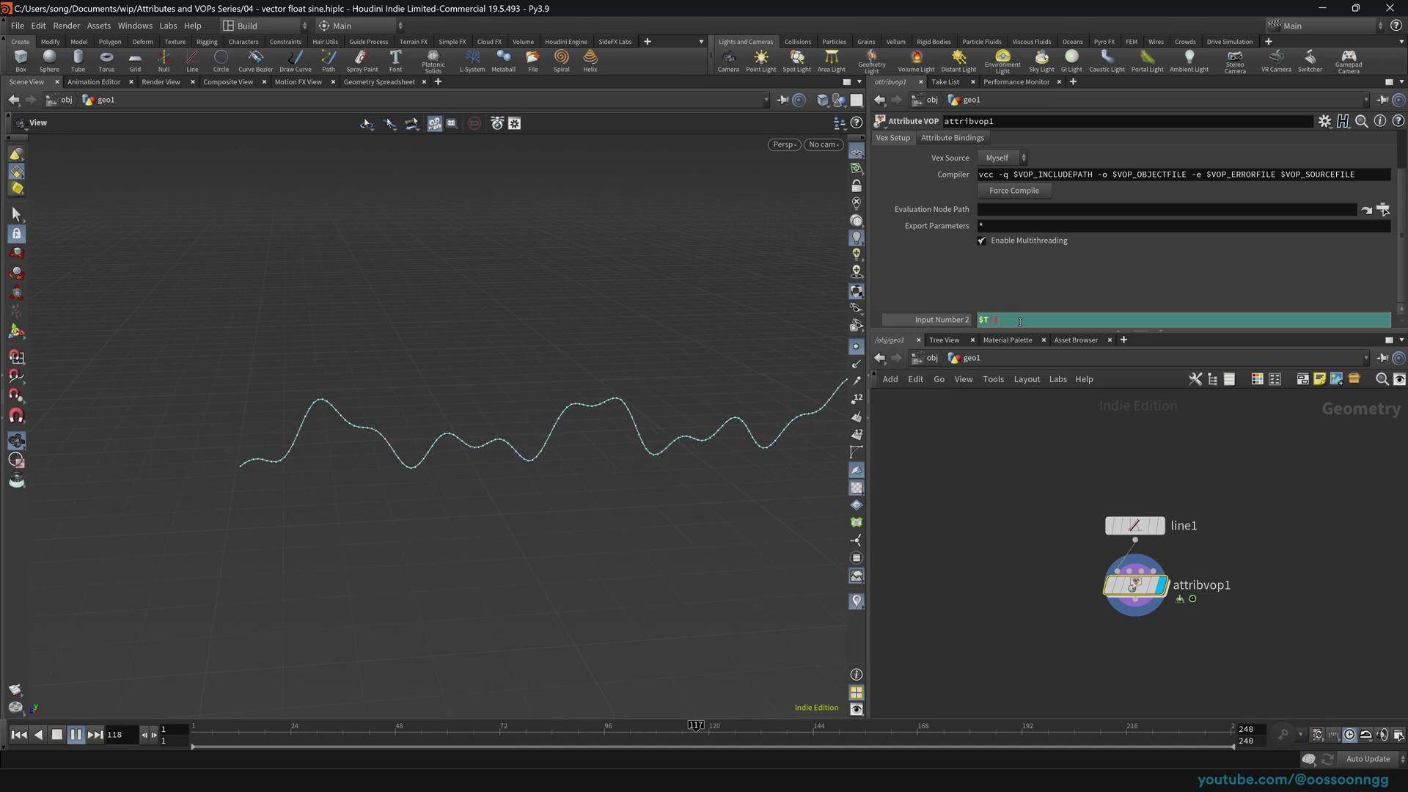
{"action": "type", "text": "/2"}
{"action": "key", "text": "Return"}
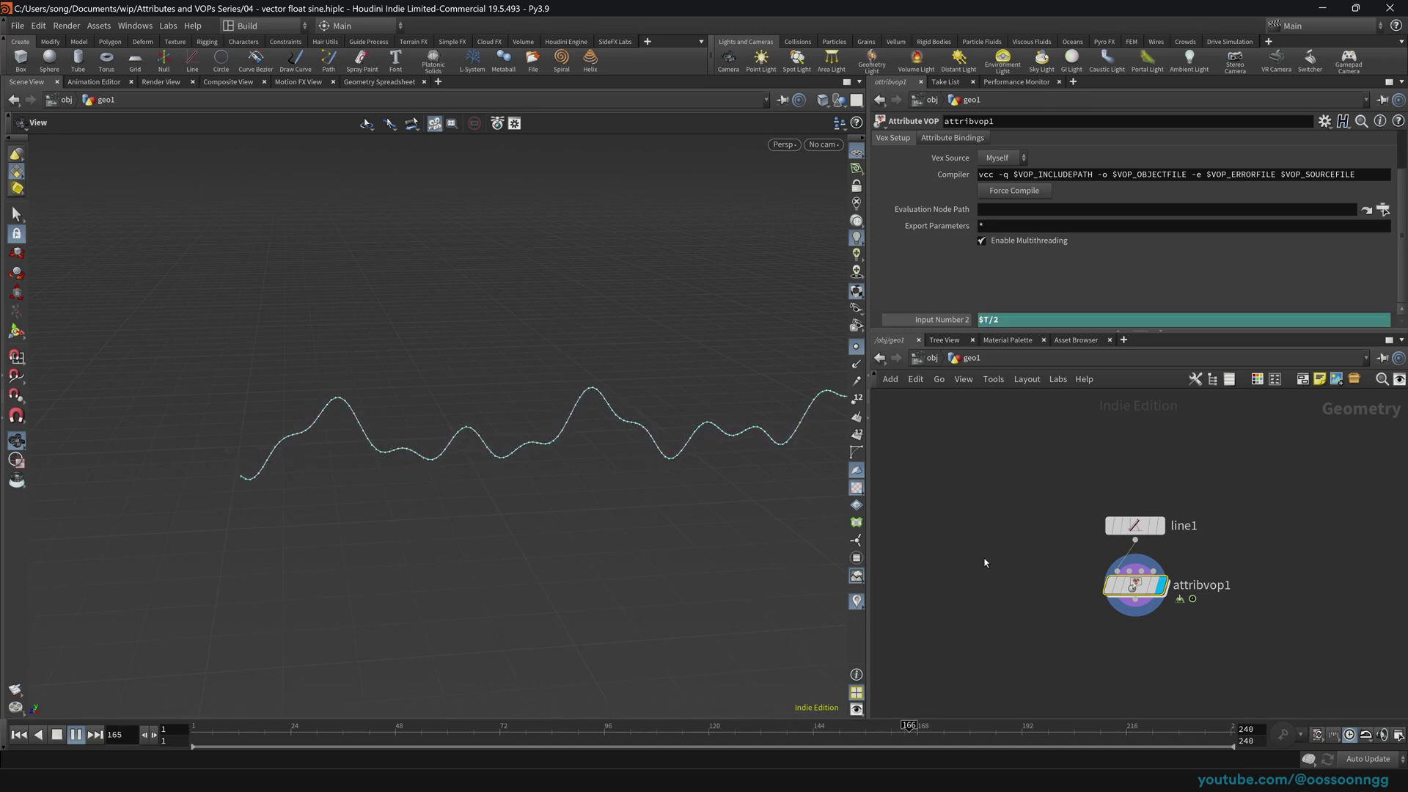
Step: Append a Copy and Transform node with 20 copies, each translated 0.1 in X
{"action": "key", "text": "Tab"}
{"action": "type", "text": "cop"}
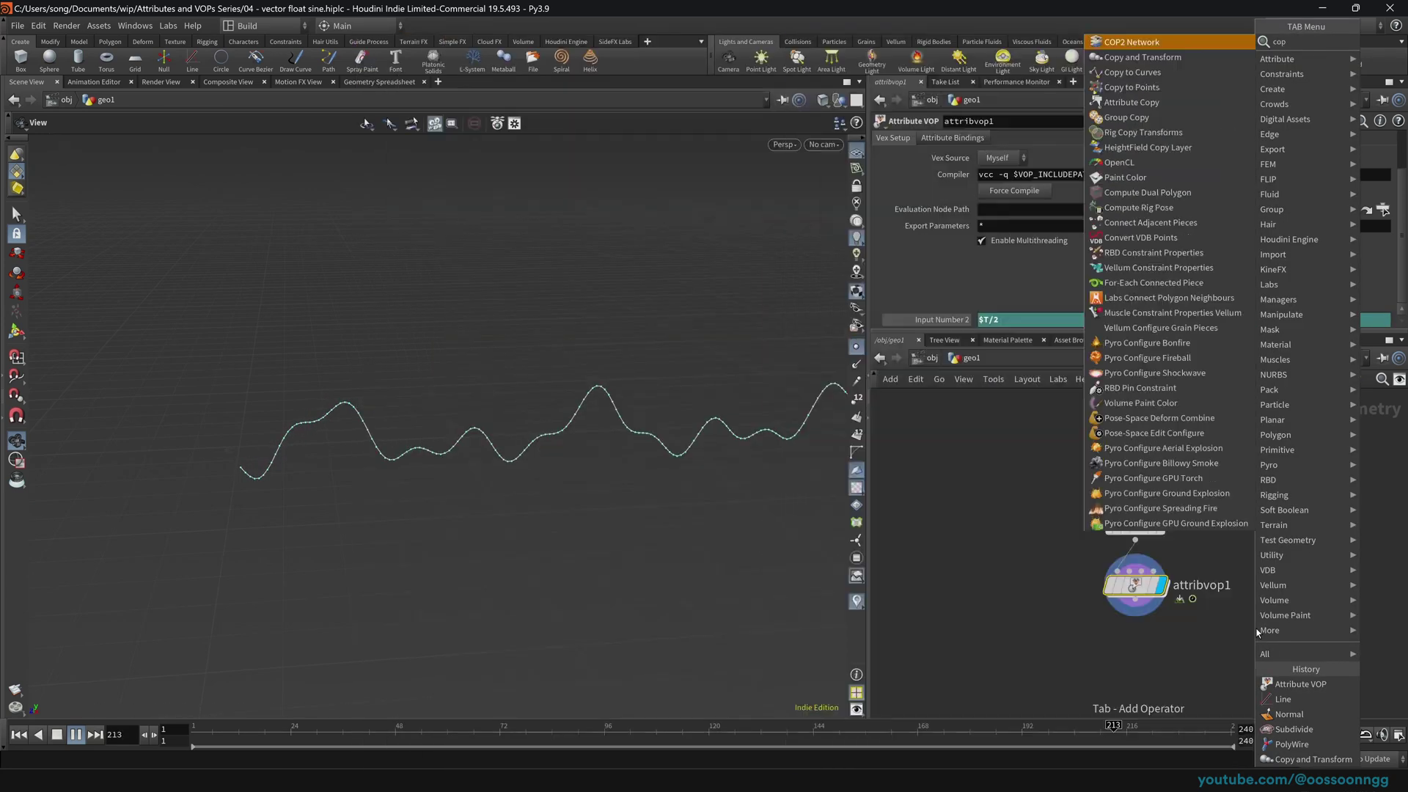
{"action": "key", "text": "Down"}
{"action": "key", "text": "Return"}
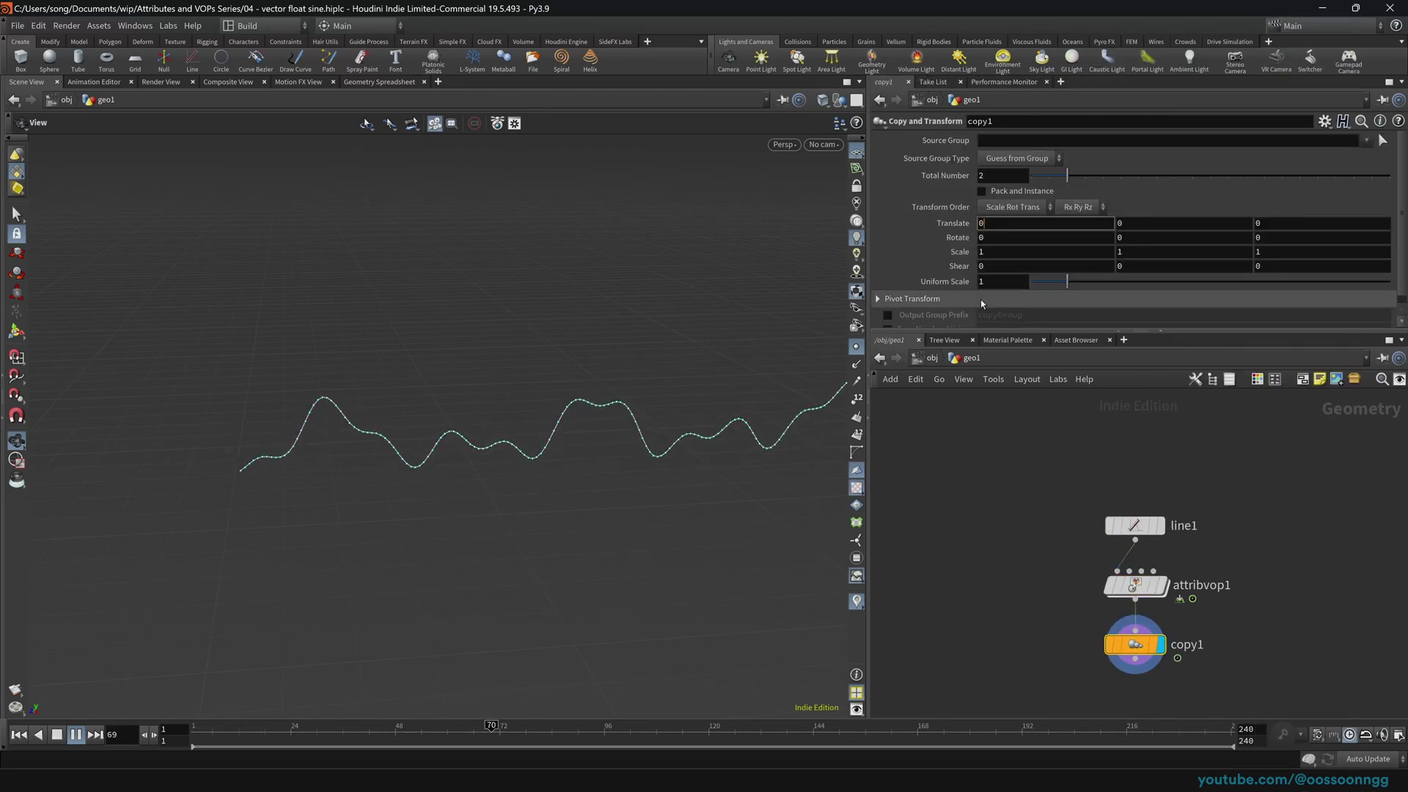
{"action": "key", "text": "Return"}
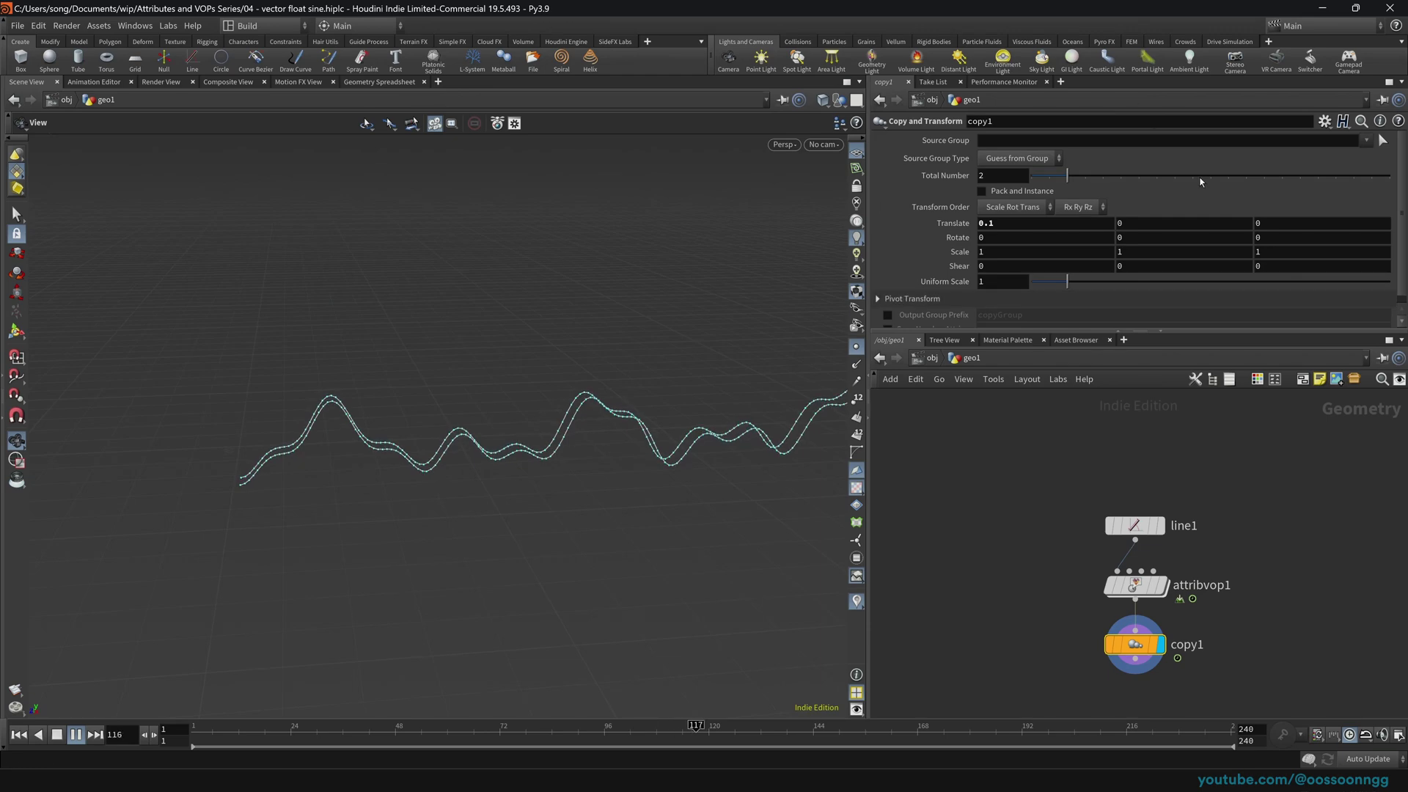
{"action": "left_click_drag", "start_coordinate": [1207, 182], "coordinate": [1389, 194]}
{"action": "left_click_drag", "start_coordinate": [690, 433], "coordinate": [477, 367]}
Step: Append PolyWire, Subdivide and Normal nodes after copy1
{"action": "key", "text": "Tab"}
{"action": "type", "text": "pw"}
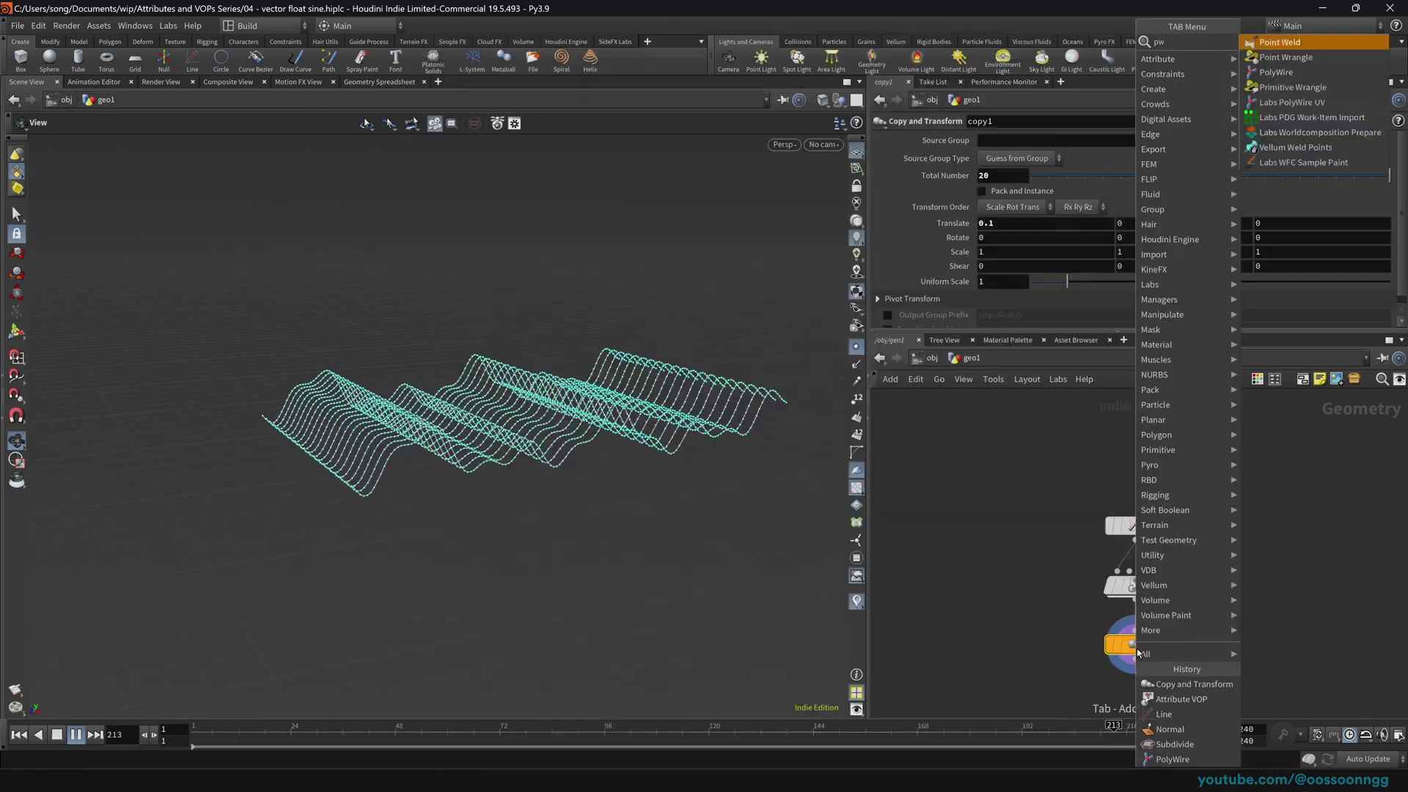
{"action": "key", "text": "Down"}
{"action": "key", "text": "Down"}
{"action": "key", "text": "Return"}
{"action": "key", "text": "Tab"}
{"action": "type", "text": "sub"}
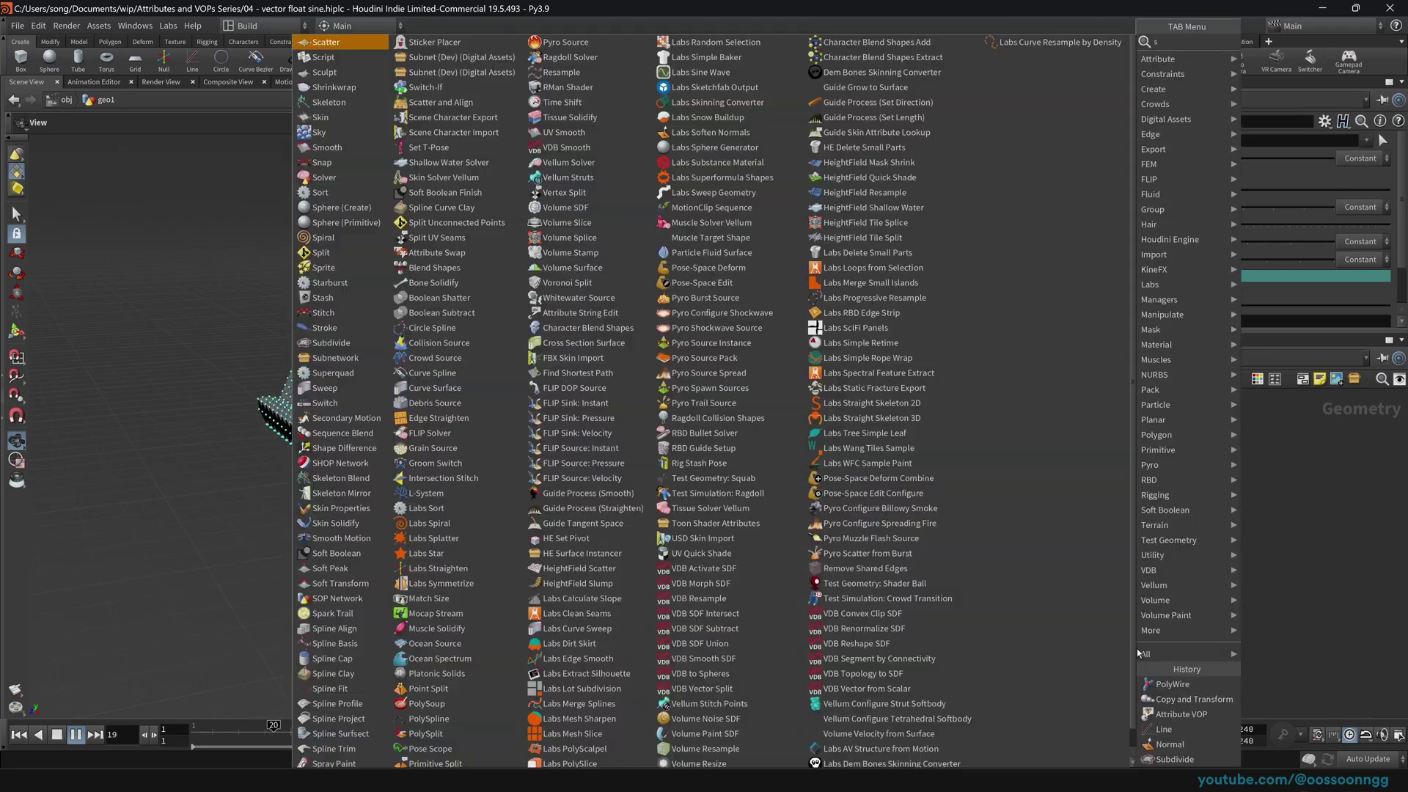
{"action": "key", "text": "Return"}
{"action": "key", "text": "Tab"}
{"action": "type", "text": "normal"}
{"action": "key", "text": "Return"}
Step: Set polywire1's wire radius to 0.01 and subdivide1's depth to 2, and inspect the wires at object level
{"action": "left_click_drag", "start_coordinate": [1239, 533], "coordinate": [1239, 535]}
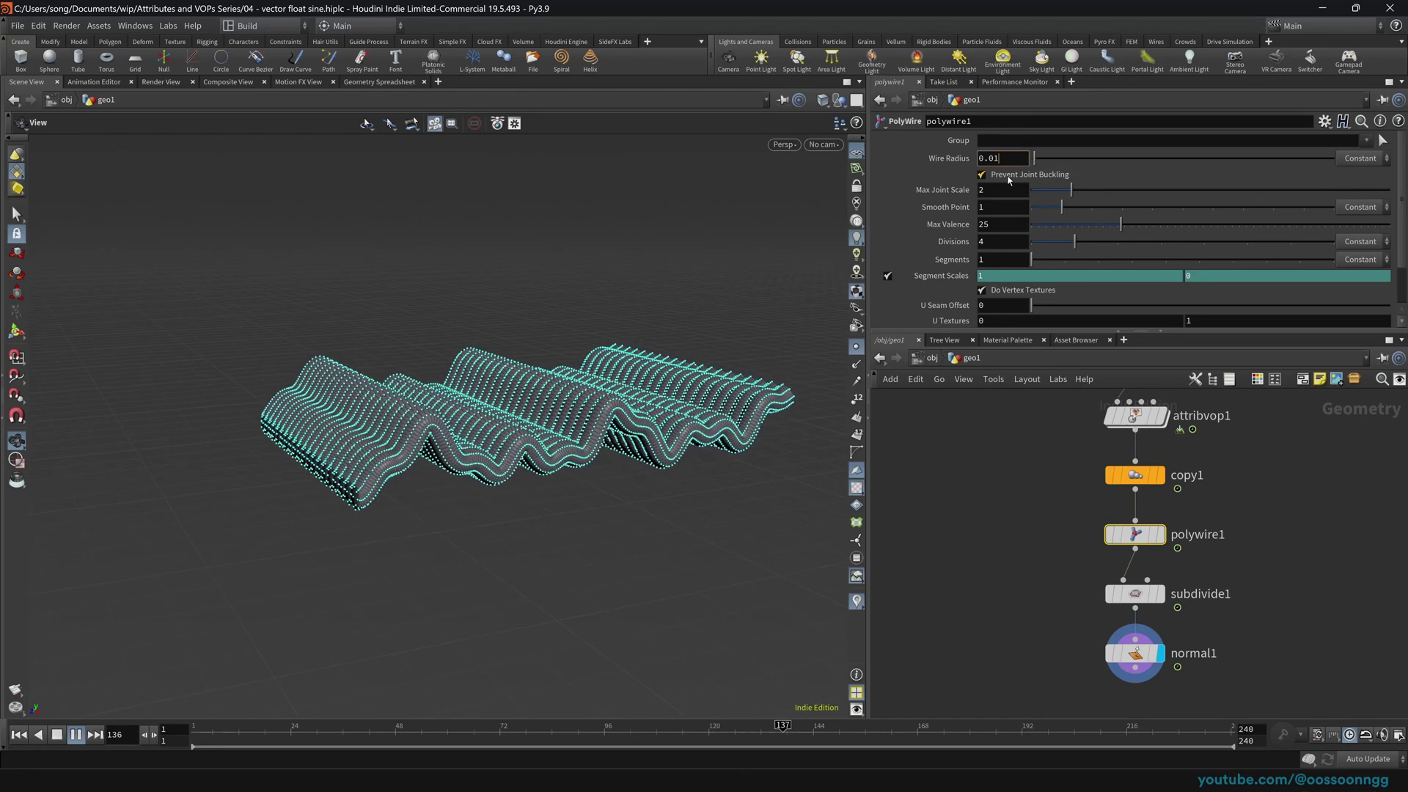
{"action": "left_click_drag", "start_coordinate": [978, 572], "coordinate": [1141, 599]}
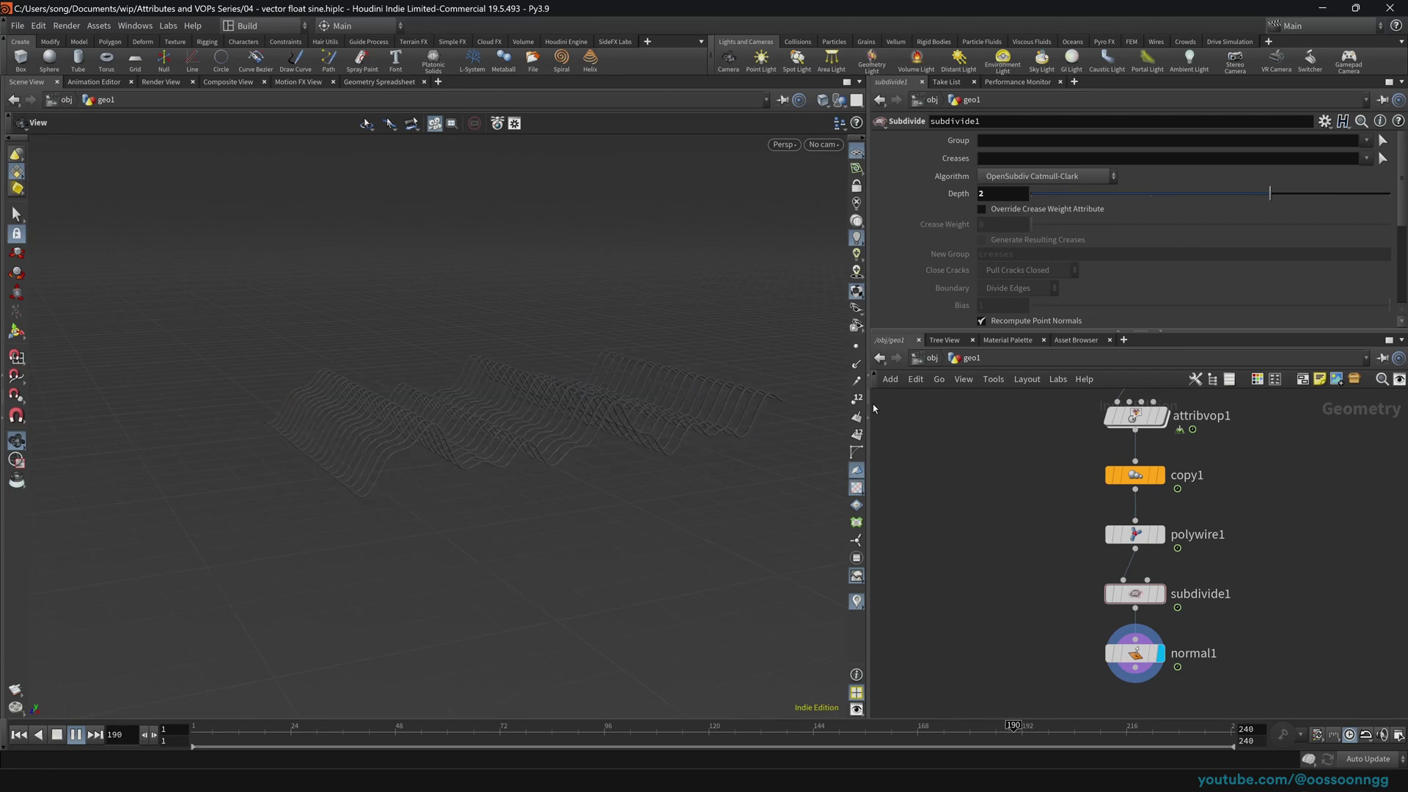
{"action": "key", "text": "u"}
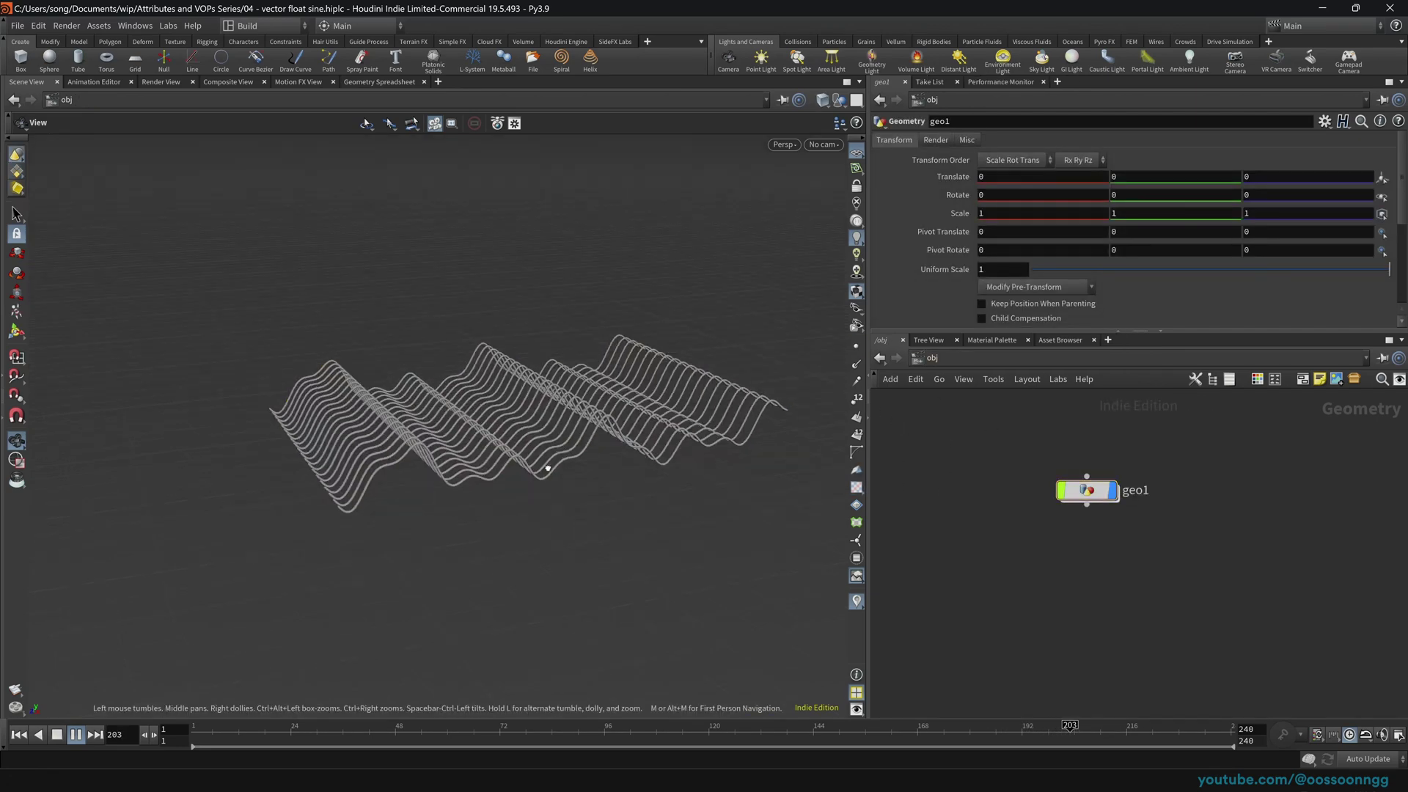
{"action": "left_click_drag", "start_coordinate": [548, 468], "coordinate": [739, 352]}
{"action": "right_click_drag", "start_coordinate": [739, 352], "coordinate": [616, 434]}
{"action": "left_click_drag", "start_coordinate": [616, 434], "coordinate": [622, 418]}
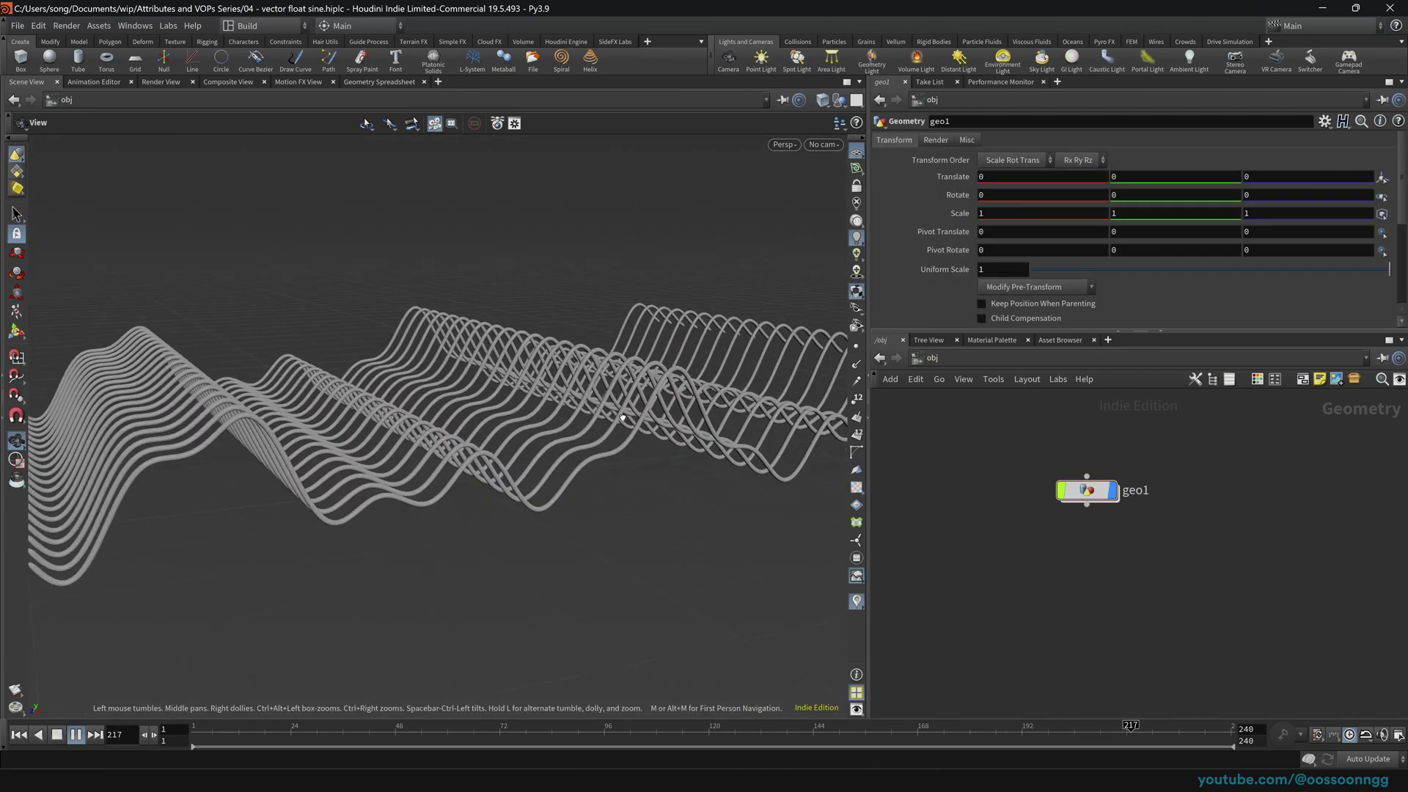
Step: Stop playback and reopen attribvop1's network at the add2 node
{"action": "left_click_drag", "start_coordinate": [1027, 454], "coordinate": [1213, 584]}
{"action": "key", "text": "Return"}
{"action": "left_click_drag", "start_coordinate": [1159, 487], "coordinate": [1163, 490]}
{"action": "middle_click_drag", "start_coordinate": [996, 465], "coordinate": [902, 575]}
{"action": "left_click_drag", "start_coordinate": [902, 550], "coordinate": [1118, 515]}
{"action": "key", "text": "Return"}
{"action": "middle_click_drag", "start_coordinate": [1056, 540], "coordinate": [1008, 593]}
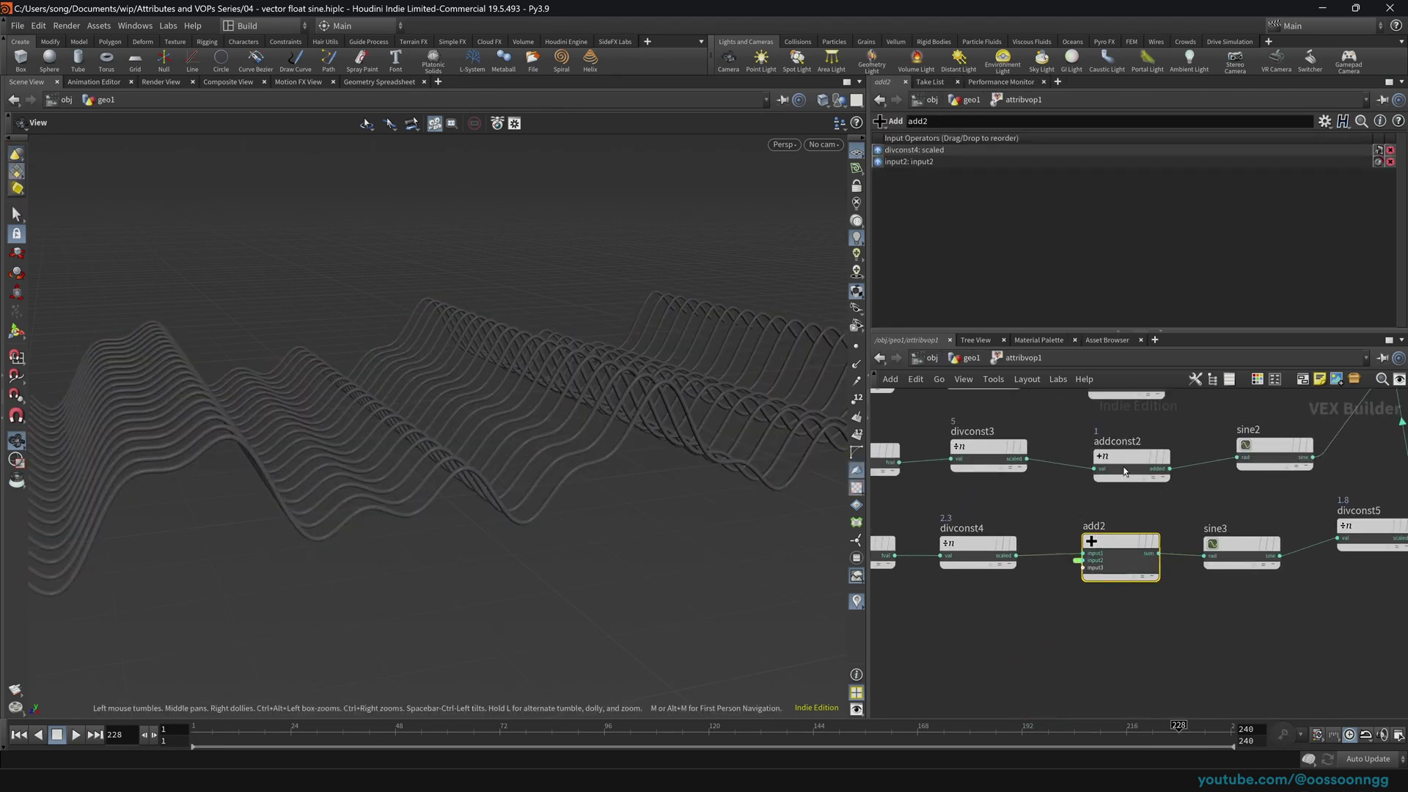
Step: Create another Add node below addconst2 in the second sine chain
{"action": "left_click_drag", "start_coordinate": [1130, 461], "coordinate": [1116, 460]}
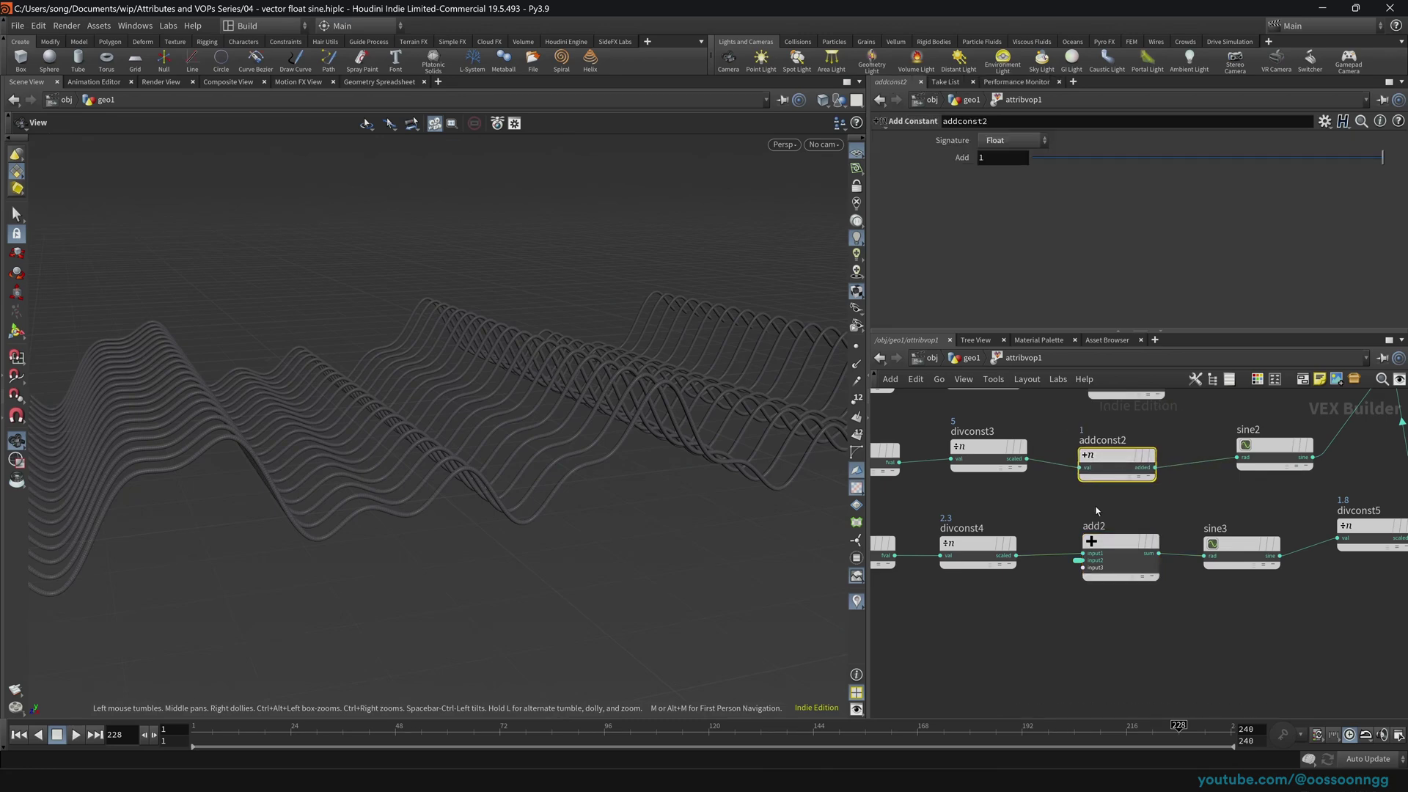
{"action": "key", "text": "Tab"}
{"action": "type", "text": "ade"}
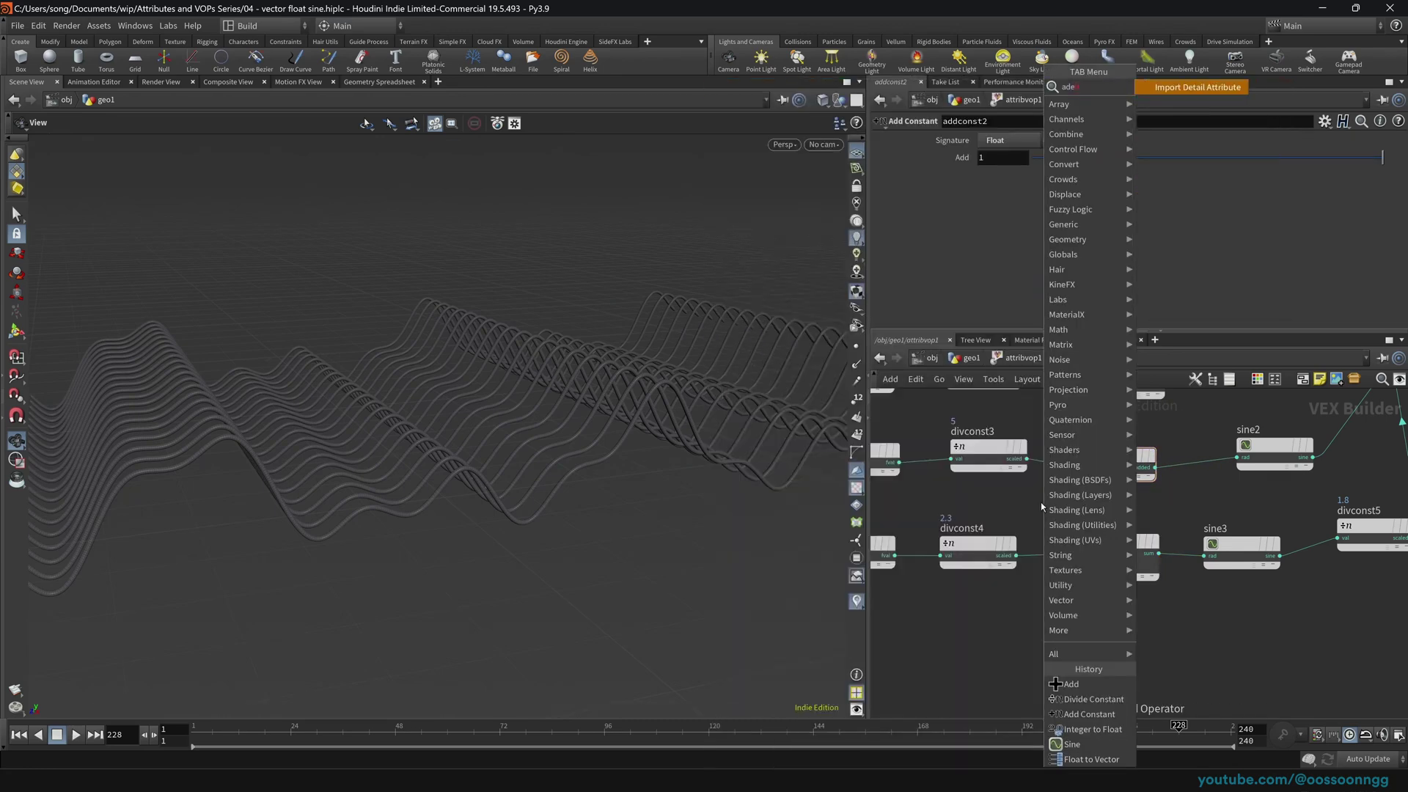
{"action": "key", "text": "BackSpace"}
{"action": "key", "text": "Return"}
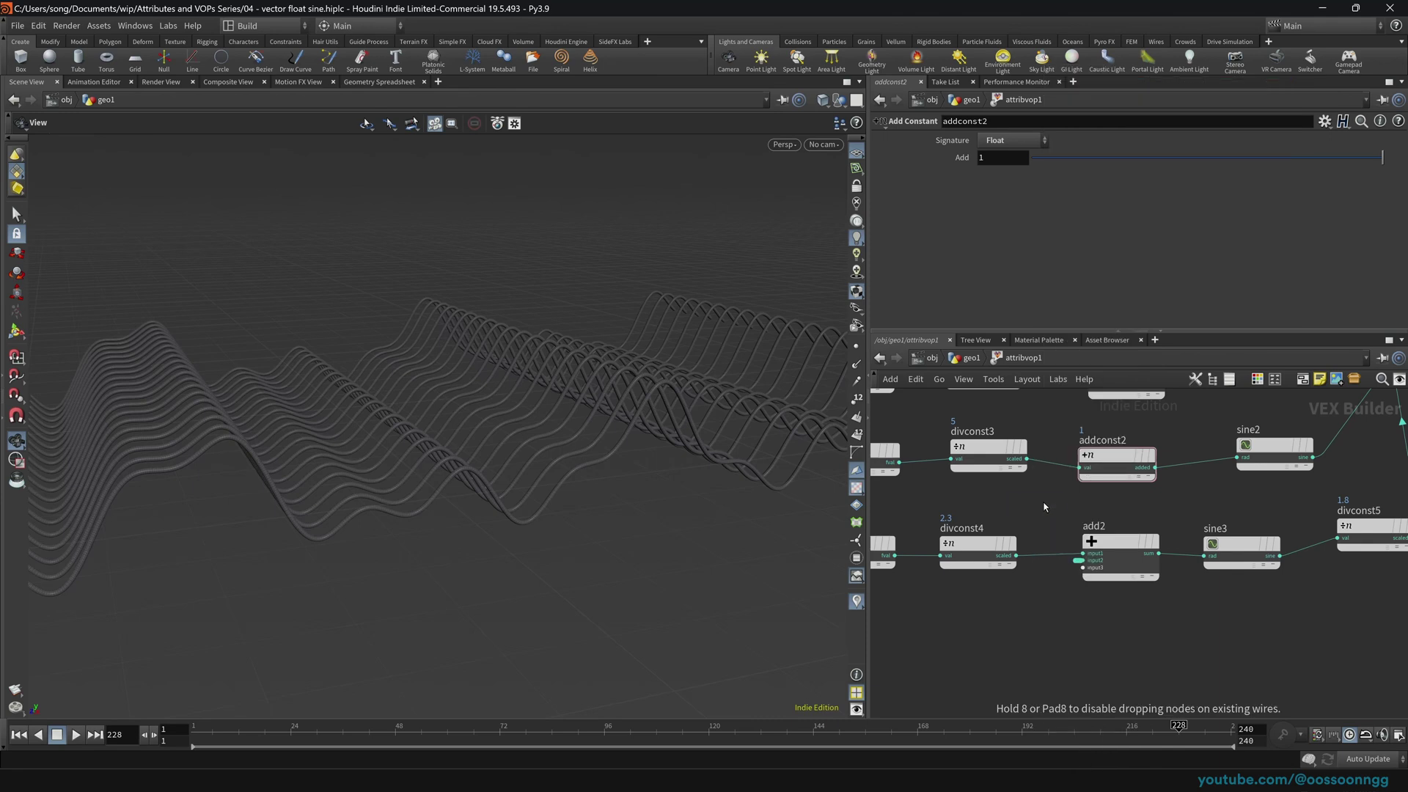
{"action": "left_click", "coordinate": [1045, 507]}
Step: Move add2 below its row and wire the new Add node from divconst3 into sine2
{"action": "middle_click_drag", "start_coordinate": [1178, 494], "coordinate": [1121, 528]}
{"action": "left_click_drag", "start_coordinate": [1067, 576], "coordinate": [1068, 676]}
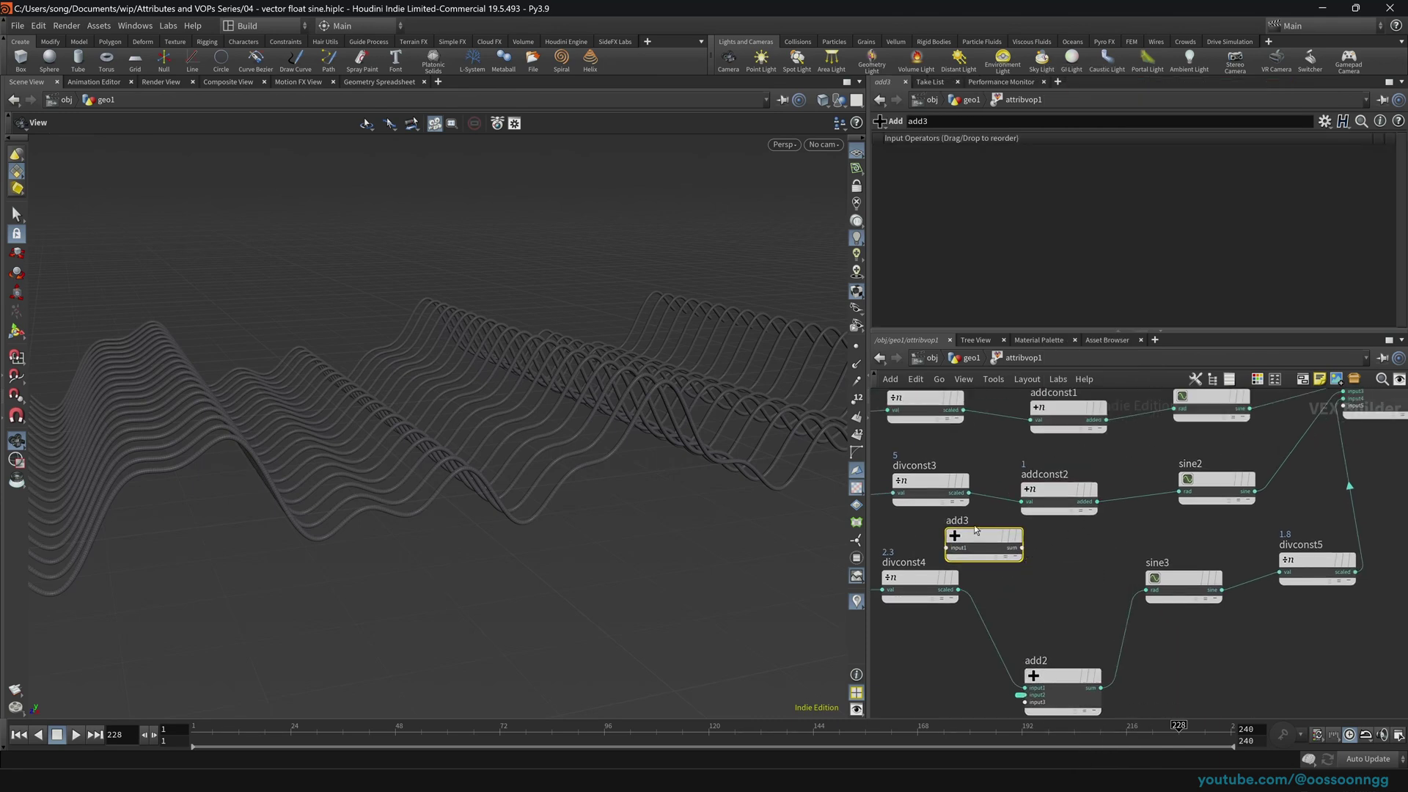
{"action": "left_click_drag", "start_coordinate": [985, 538], "coordinate": [1068, 547]}
{"action": "scroll", "coordinate": [1063, 483], "scroll_direction": "down", "scroll_amount": 2}
{"action": "middle_click_drag", "start_coordinate": [990, 493], "coordinate": [1035, 548]}
{"action": "left_click", "coordinate": [1095, 584]}
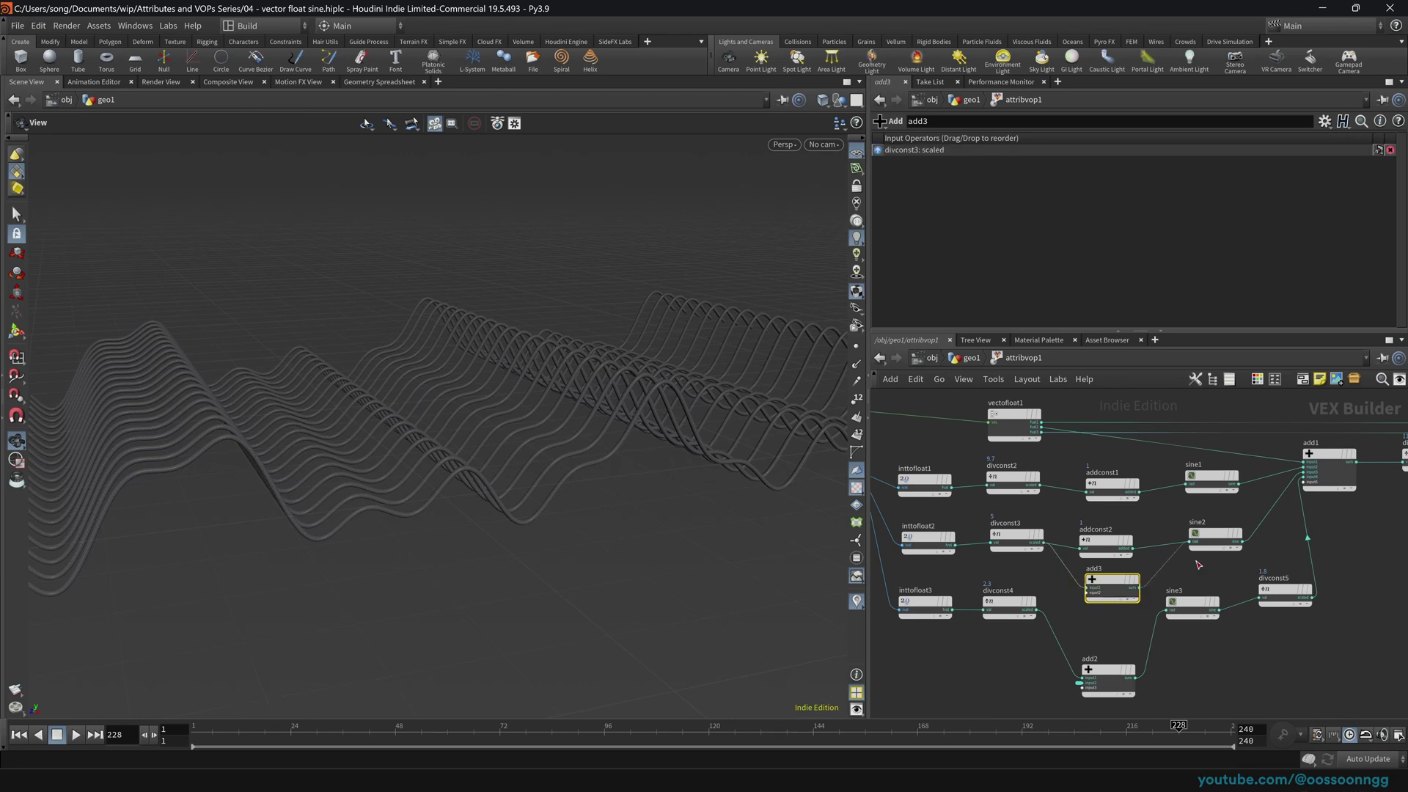
{"action": "scroll", "coordinate": [1163, 579], "scroll_direction": "up", "scroll_amount": 3}
Step: Promote add3's open second input to a parameter and set it to $T/3 on attribvop1
{"action": "right_click", "coordinate": [1072, 608]}
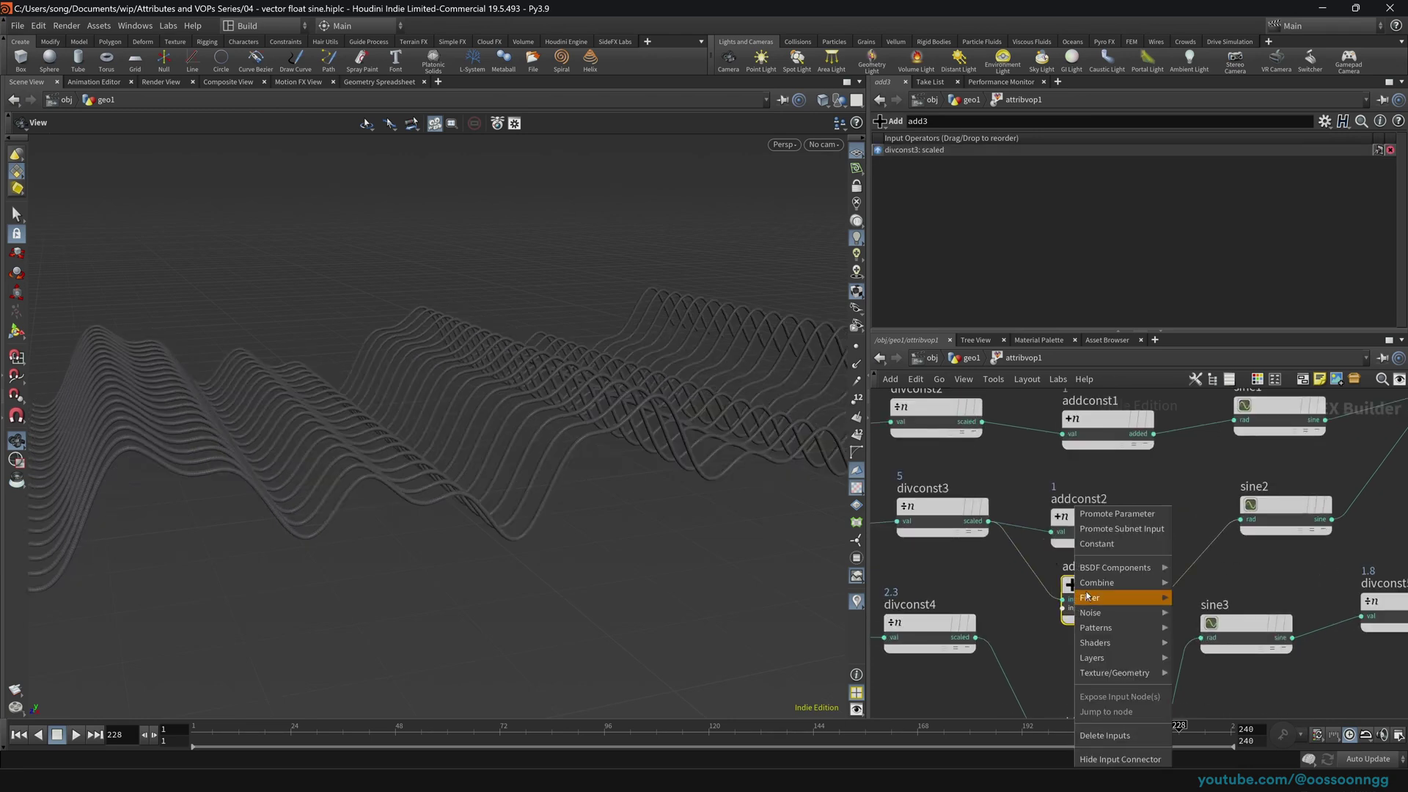
{"action": "left_click", "coordinate": [1111, 514]}
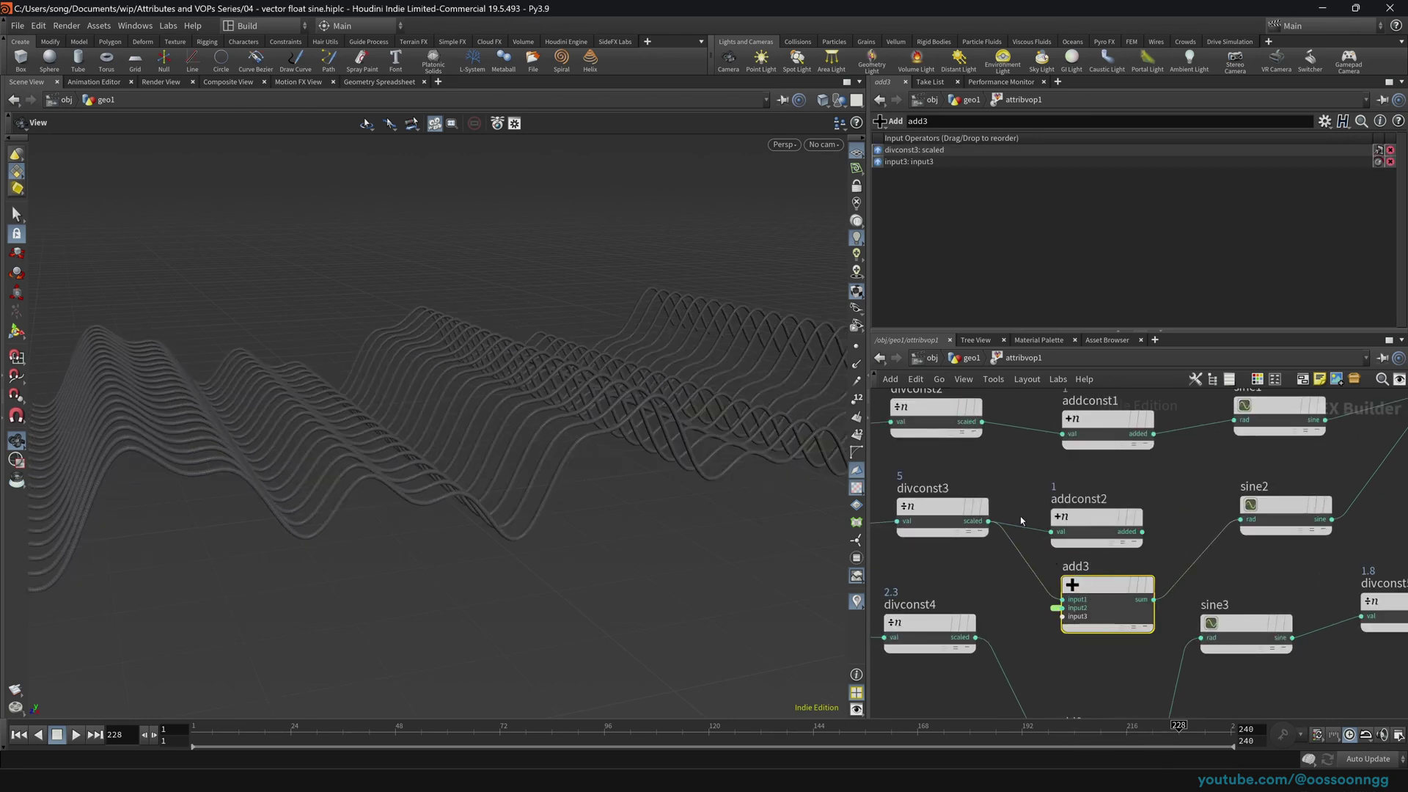
{"action": "left_click", "coordinate": [967, 358]}
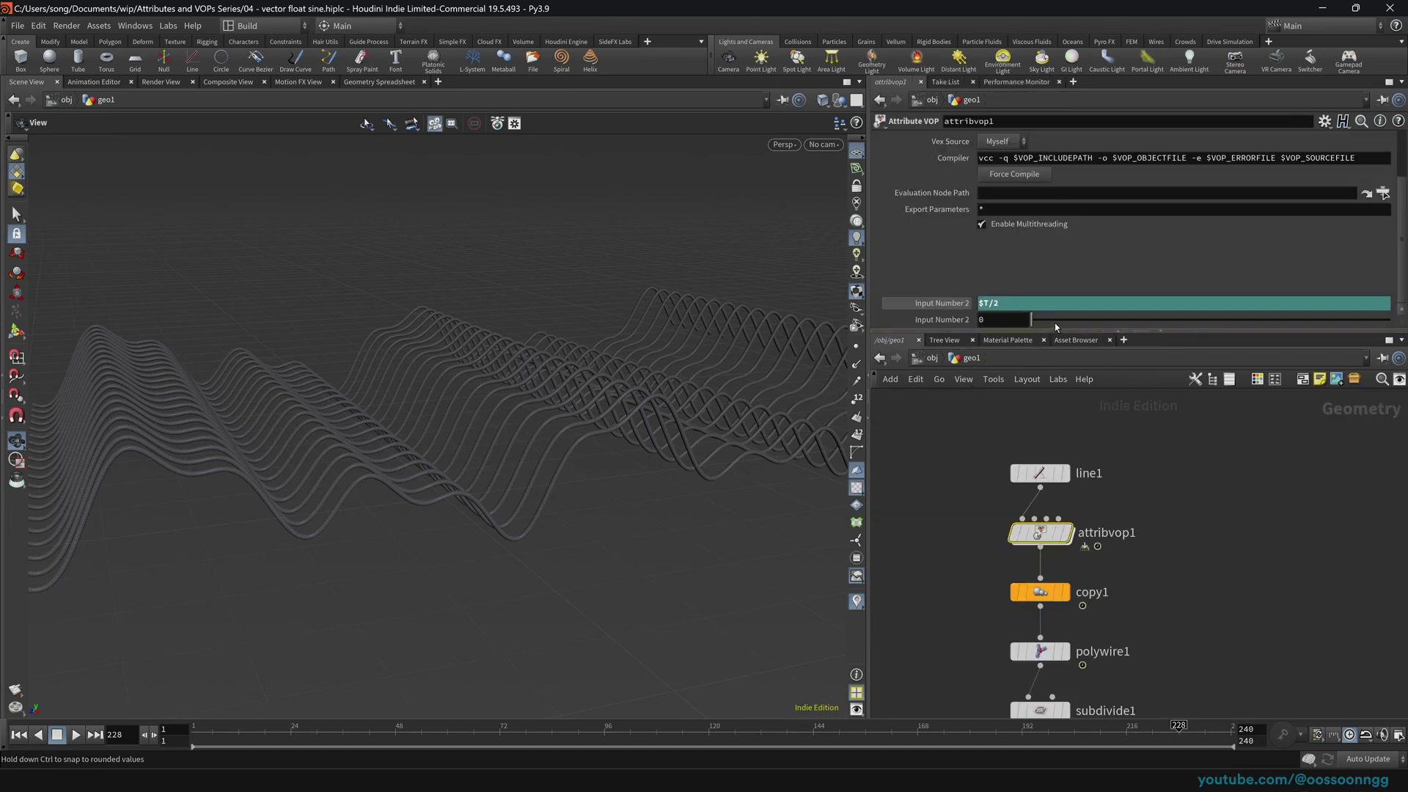
{"action": "left_click_drag", "start_coordinate": [1055, 323], "coordinate": [914, 357]}
{"action": "type", "text": "$T/3"}
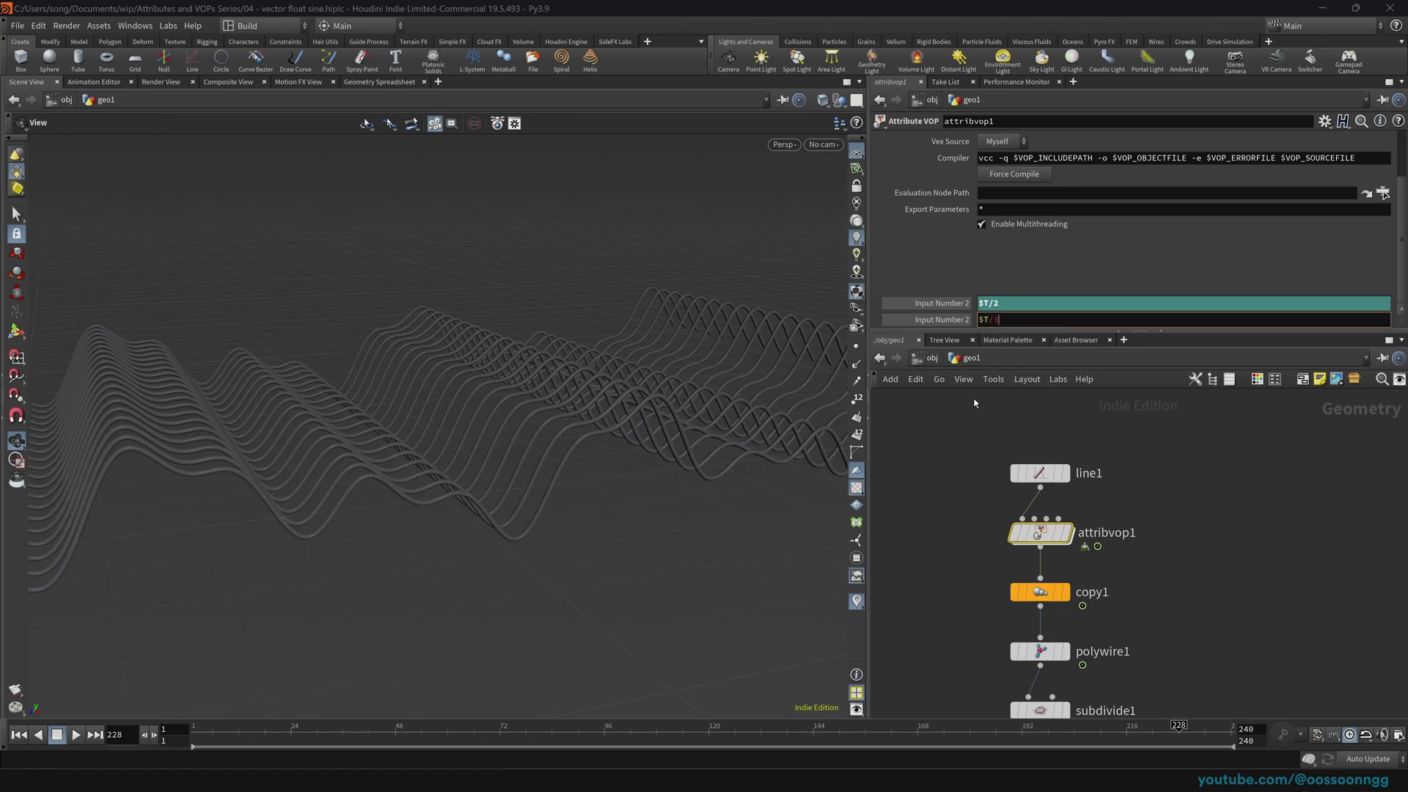
{"action": "key", "text": "Return"}
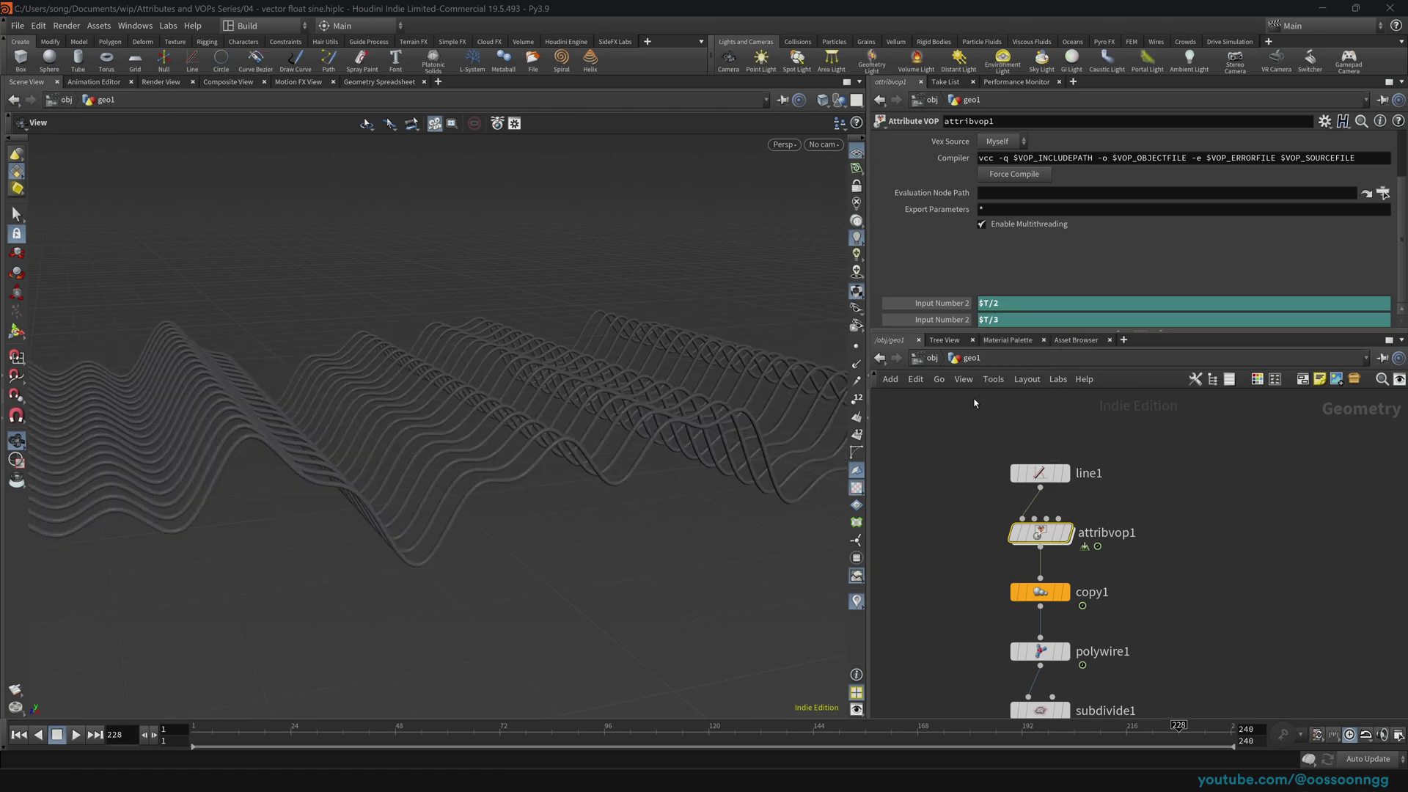
Step: Check the display on normal1, then play the animation from the first frame and inspect the moving wires at object level
{"action": "left_click_drag", "start_coordinate": [664, 415], "coordinate": [683, 534]}
{"action": "middle_click_drag", "start_coordinate": [967, 702], "coordinate": [965, 541]}
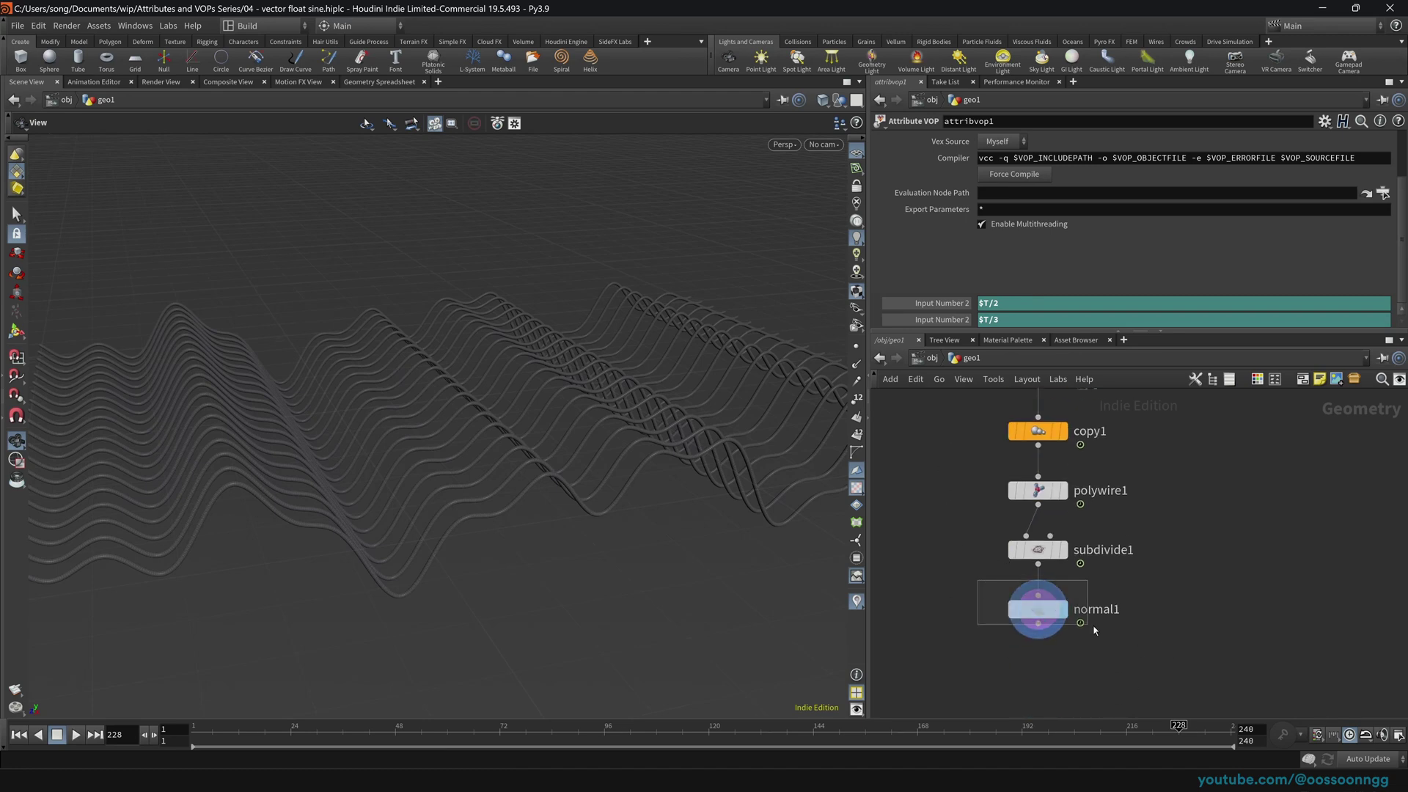
{"action": "left_click", "coordinate": [1037, 609]}
{"action": "left_click_drag", "start_coordinate": [672, 403], "coordinate": [711, 421]}
{"action": "key", "text": "ctrl+Up"}
{"action": "key", "text": "Up"}
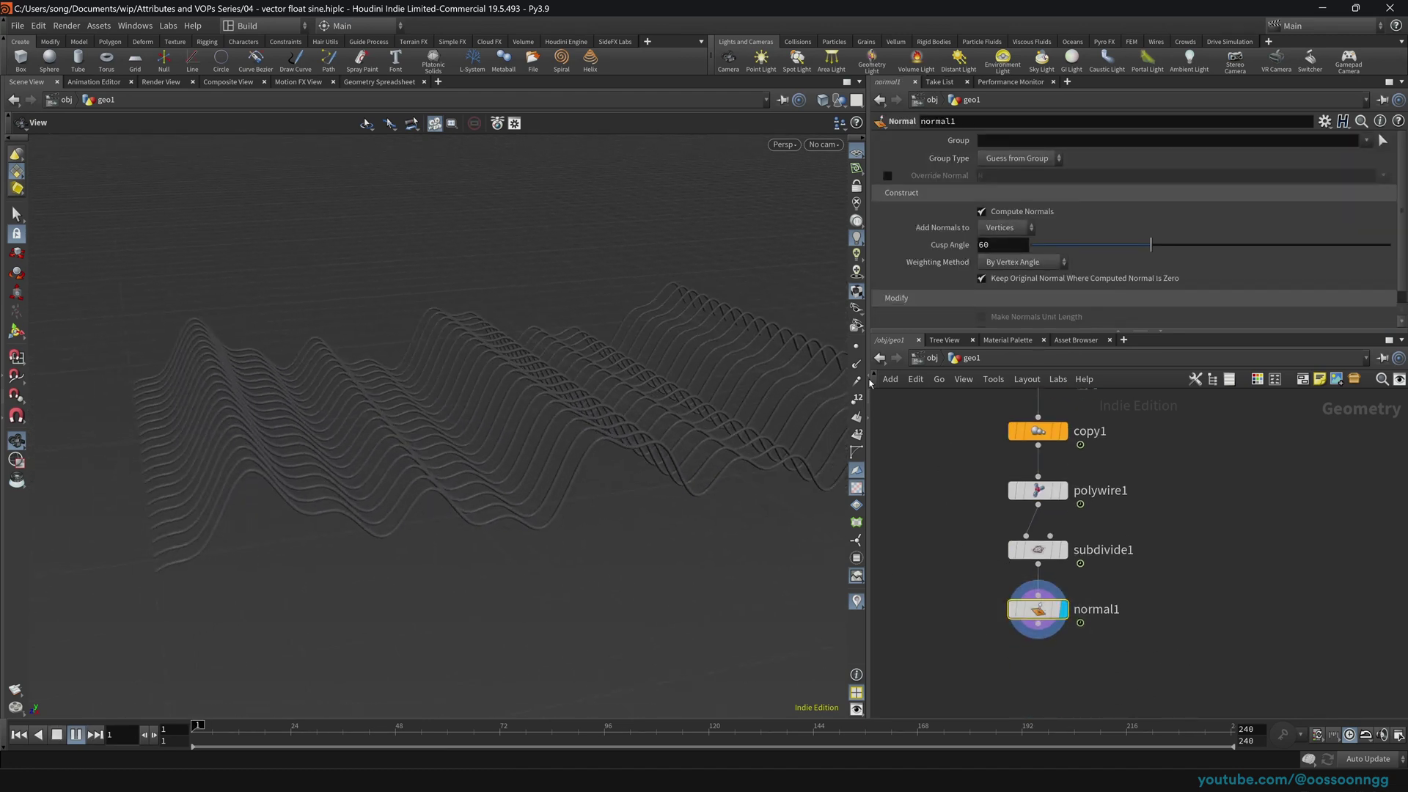
{"action": "left_click", "coordinate": [932, 358]}
{"action": "left_click_drag", "start_coordinate": [714, 462], "coordinate": [596, 450]}
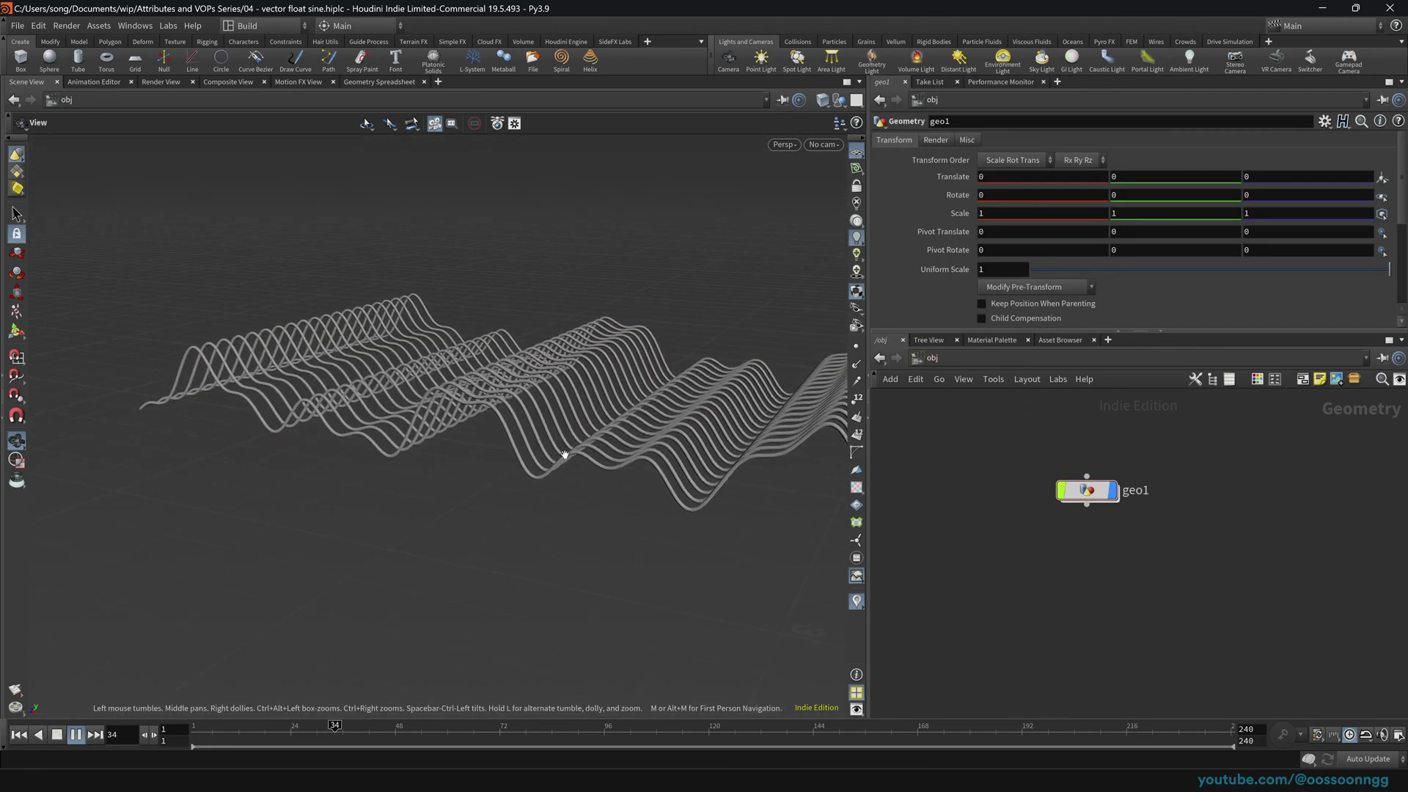
{"action": "left_click_drag", "start_coordinate": [565, 455], "coordinate": [696, 456]}
{"action": "key", "text": "Up"}
{"action": "key", "text": "ctrl+Up"}
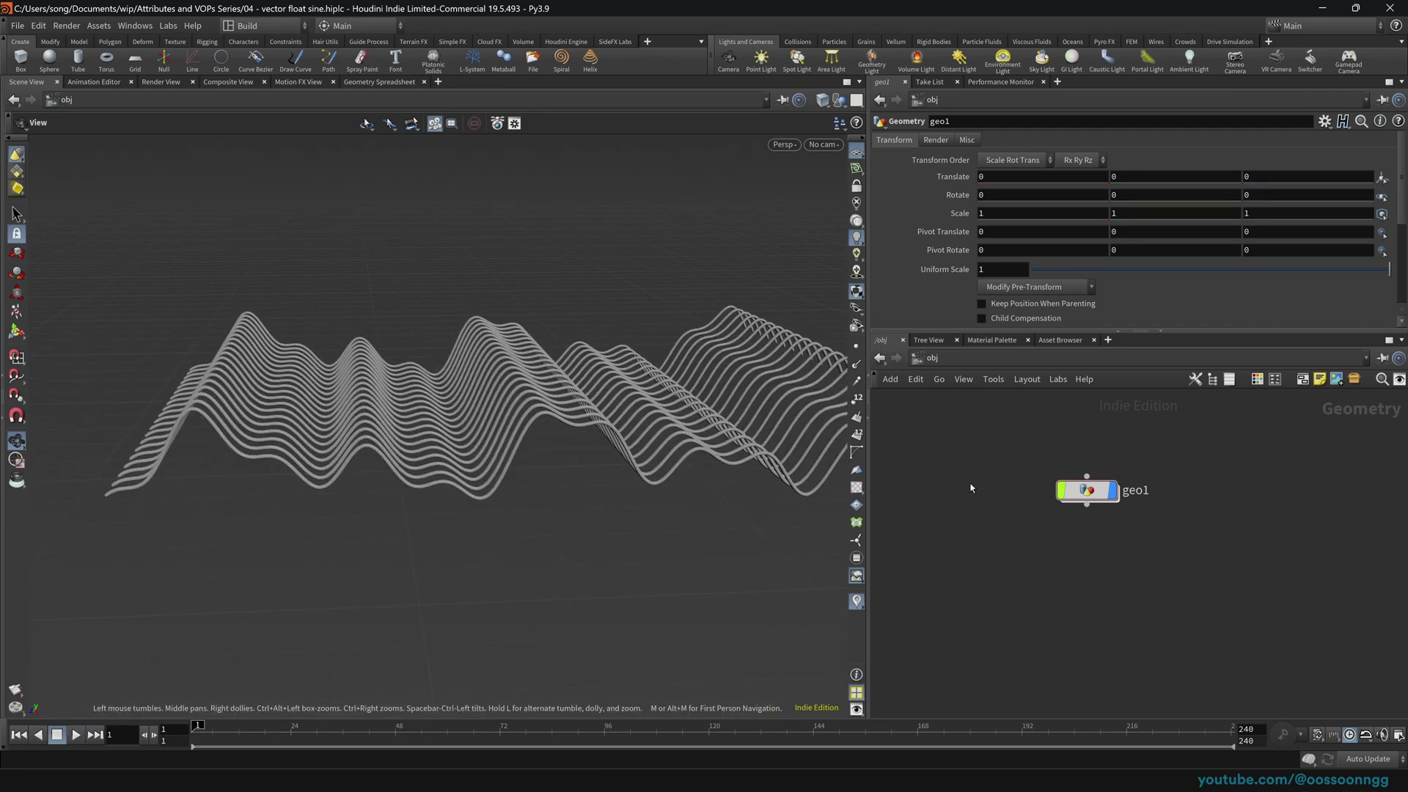
Step: Reopen geo1, check subdivide1's settings, and set normal1's cusp angle to 180
{"action": "key", "text": "Return"}
{"action": "left_click_drag", "start_coordinate": [936, 562], "coordinate": [1167, 531]}
{"action": "left_click_drag", "start_coordinate": [936, 481], "coordinate": [1115, 506]}
{"action": "left_click_drag", "start_coordinate": [908, 536], "coordinate": [1100, 563]}
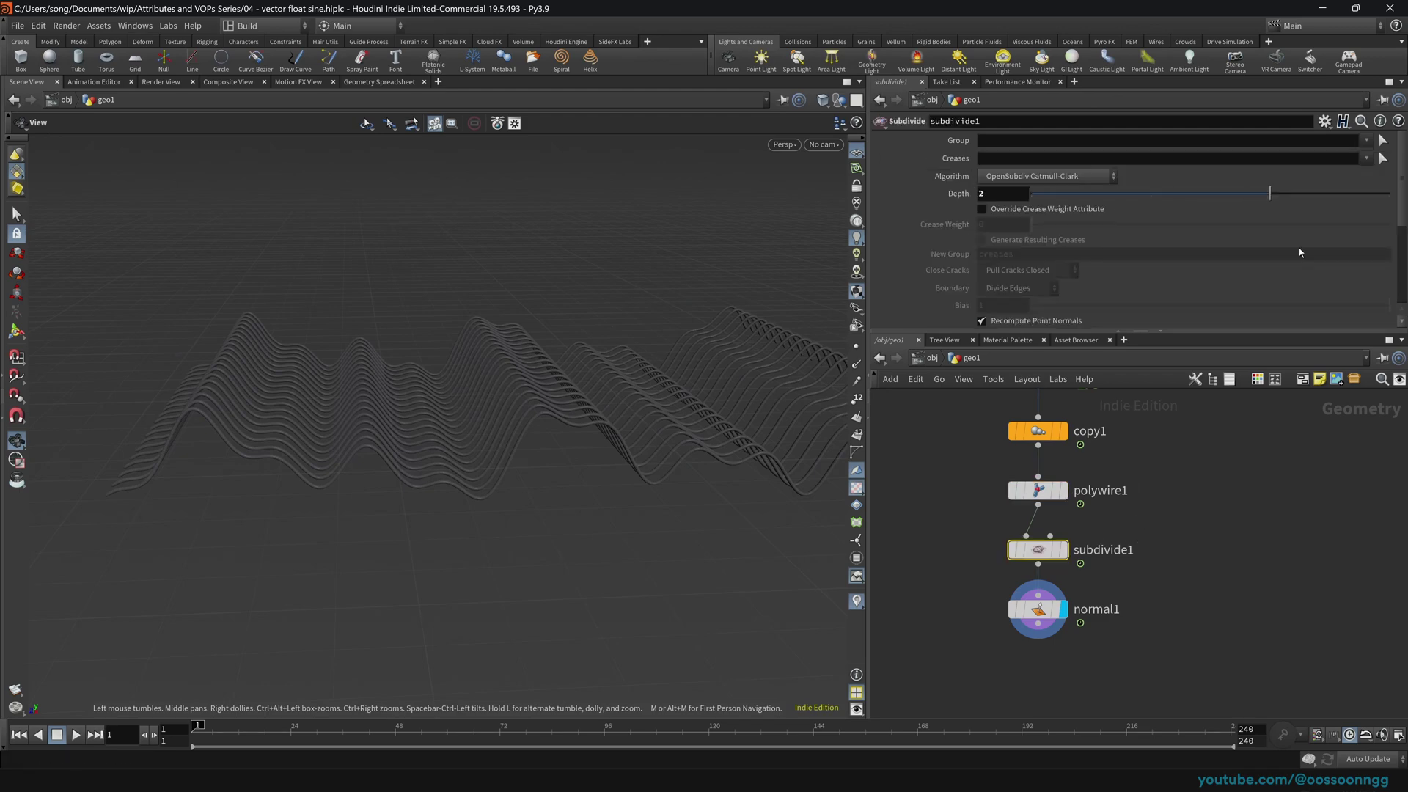
{"action": "key", "text": "Down"}
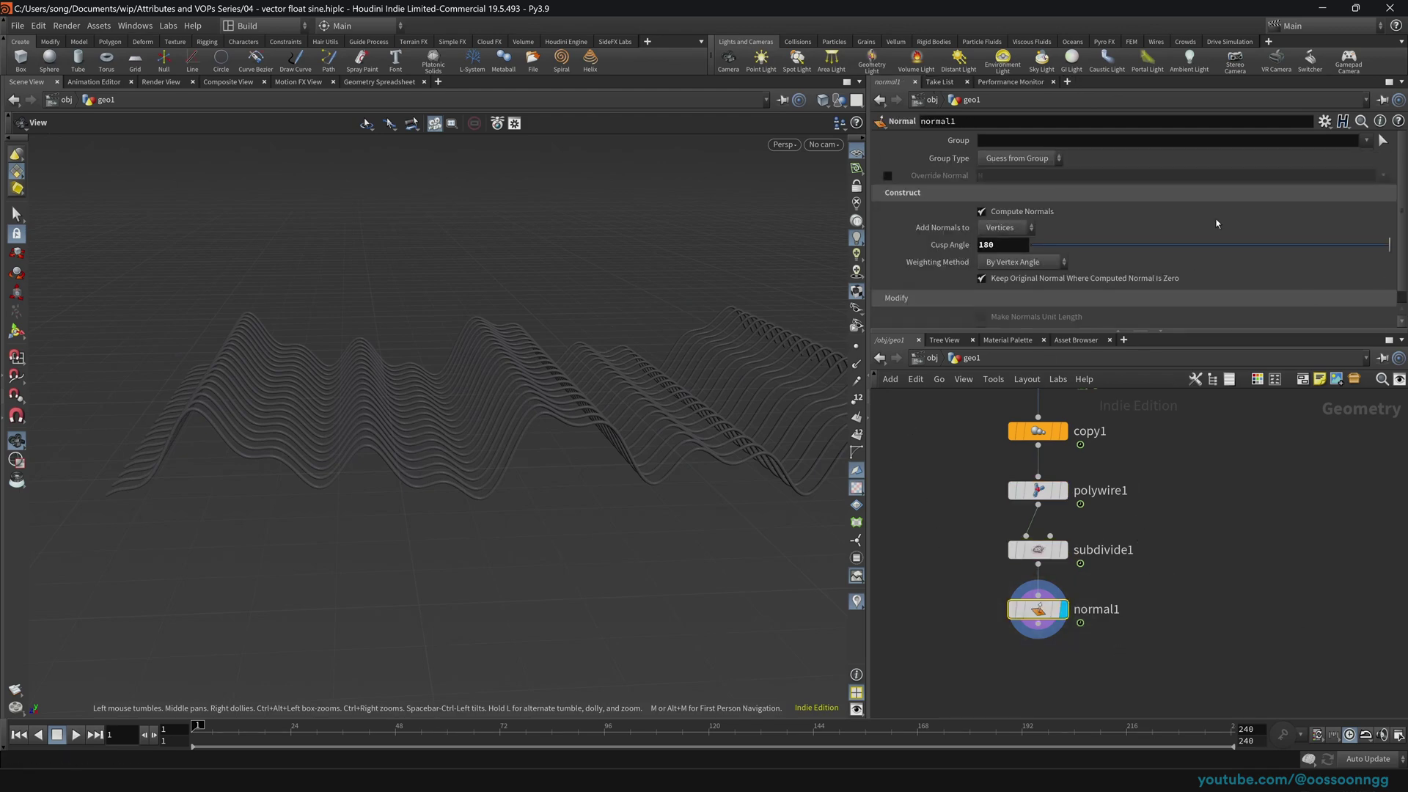
Step: Render a flipbook of the wires from object level at the HDTV 1080 resolution
{"action": "left_click", "coordinate": [923, 358]}
{"action": "left_click_drag", "start_coordinate": [465, 465], "coordinate": [630, 429]}
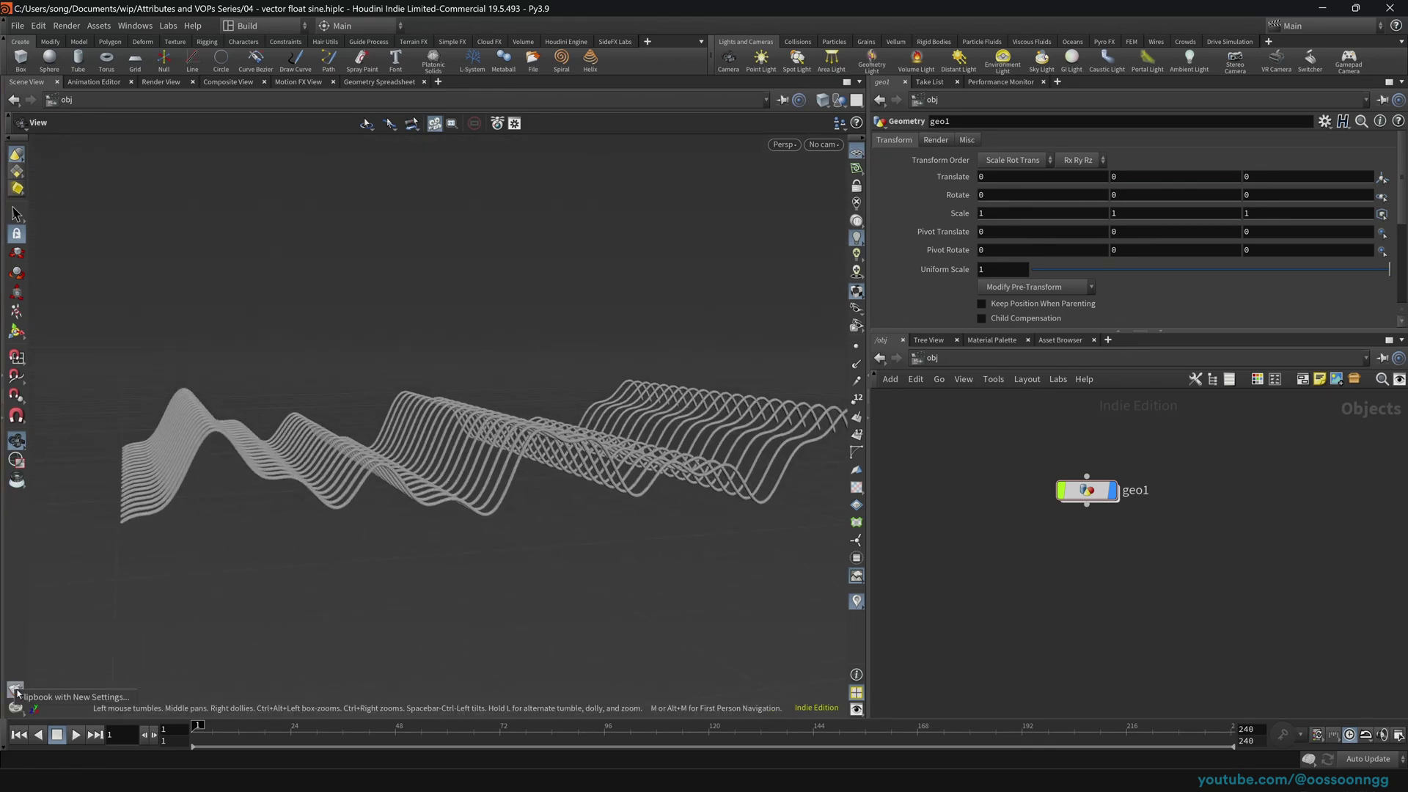
{"action": "left_click", "coordinate": [53, 698]}
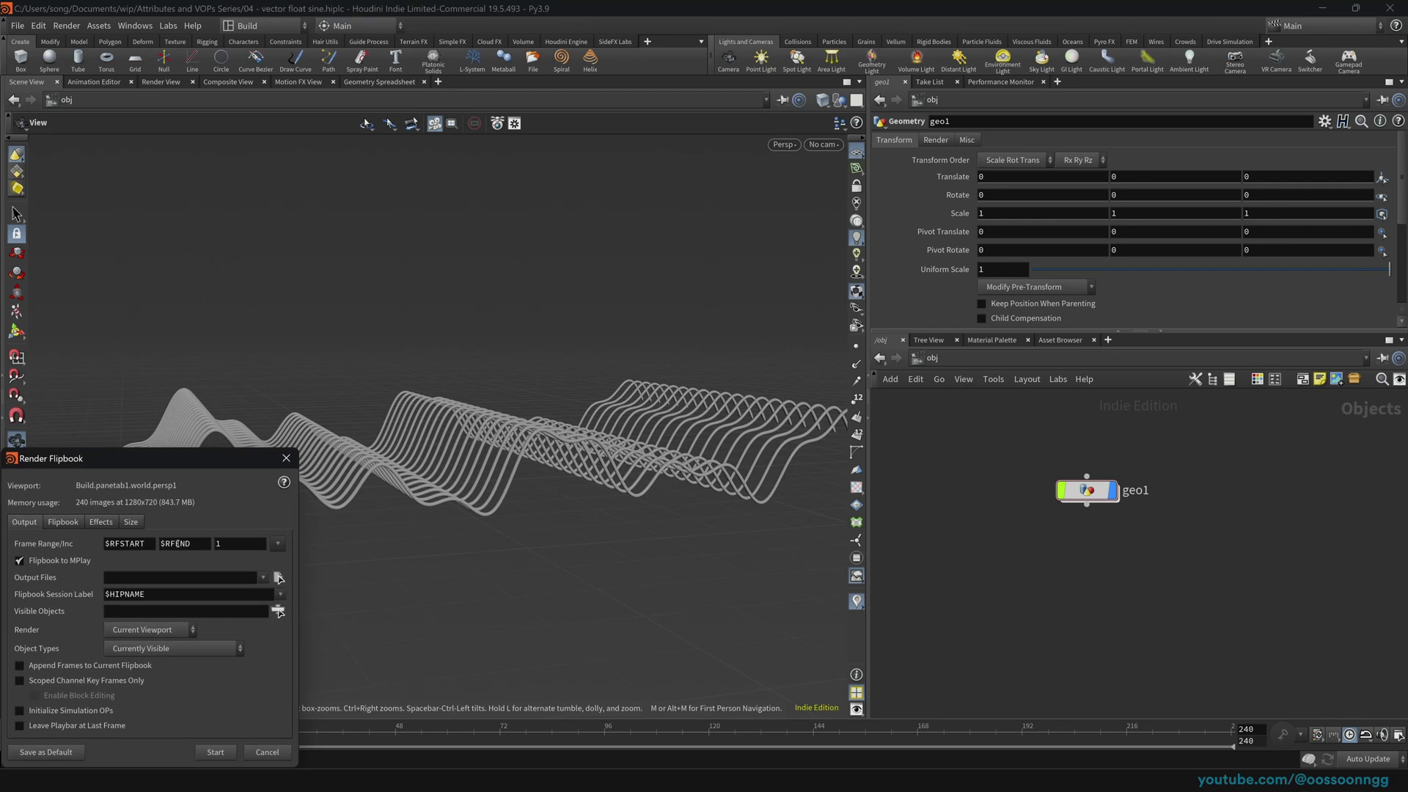
{"action": "left_click", "coordinate": [131, 522]}
{"action": "left_click", "coordinate": [278, 563]}
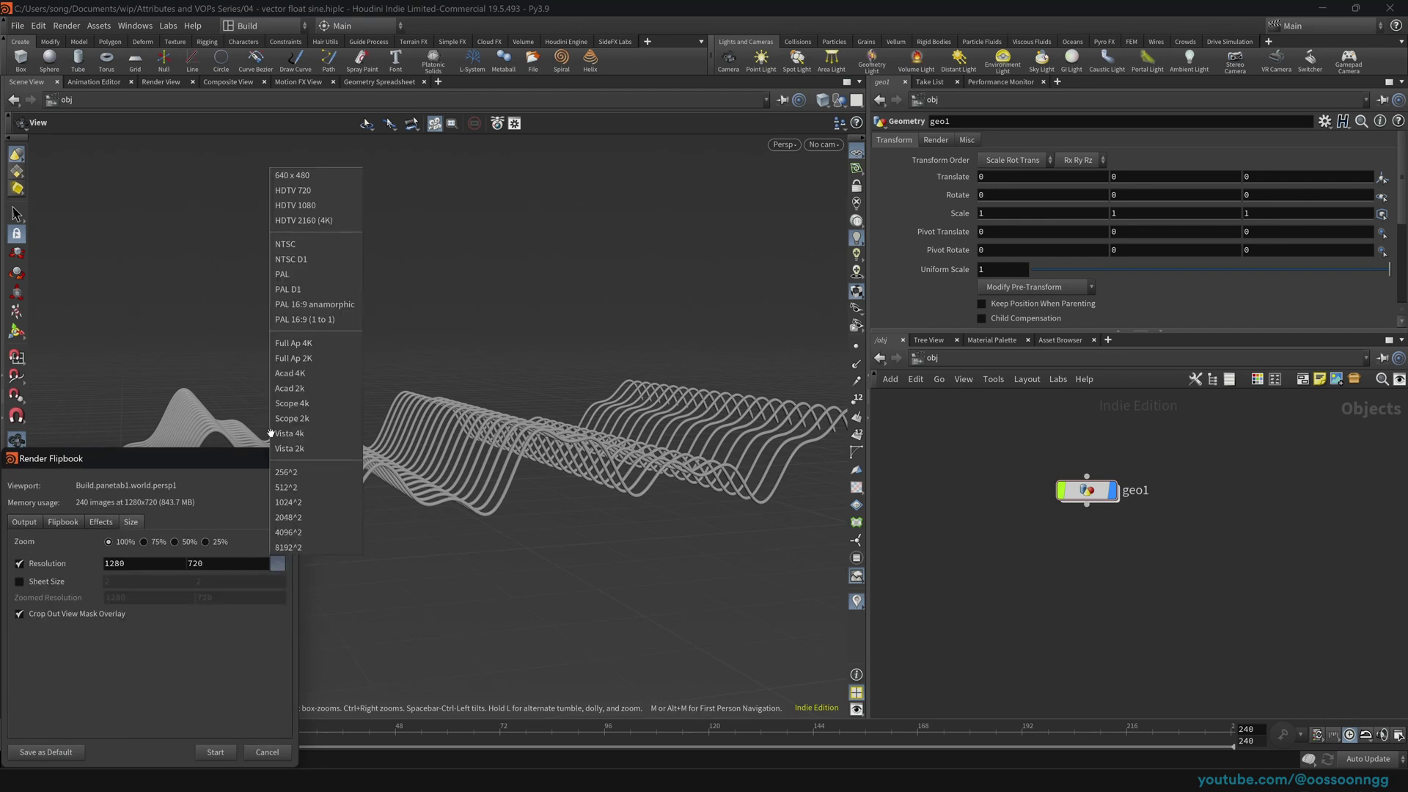
{"action": "left_click", "coordinate": [316, 207]}
{"action": "left_click", "coordinate": [216, 752]}
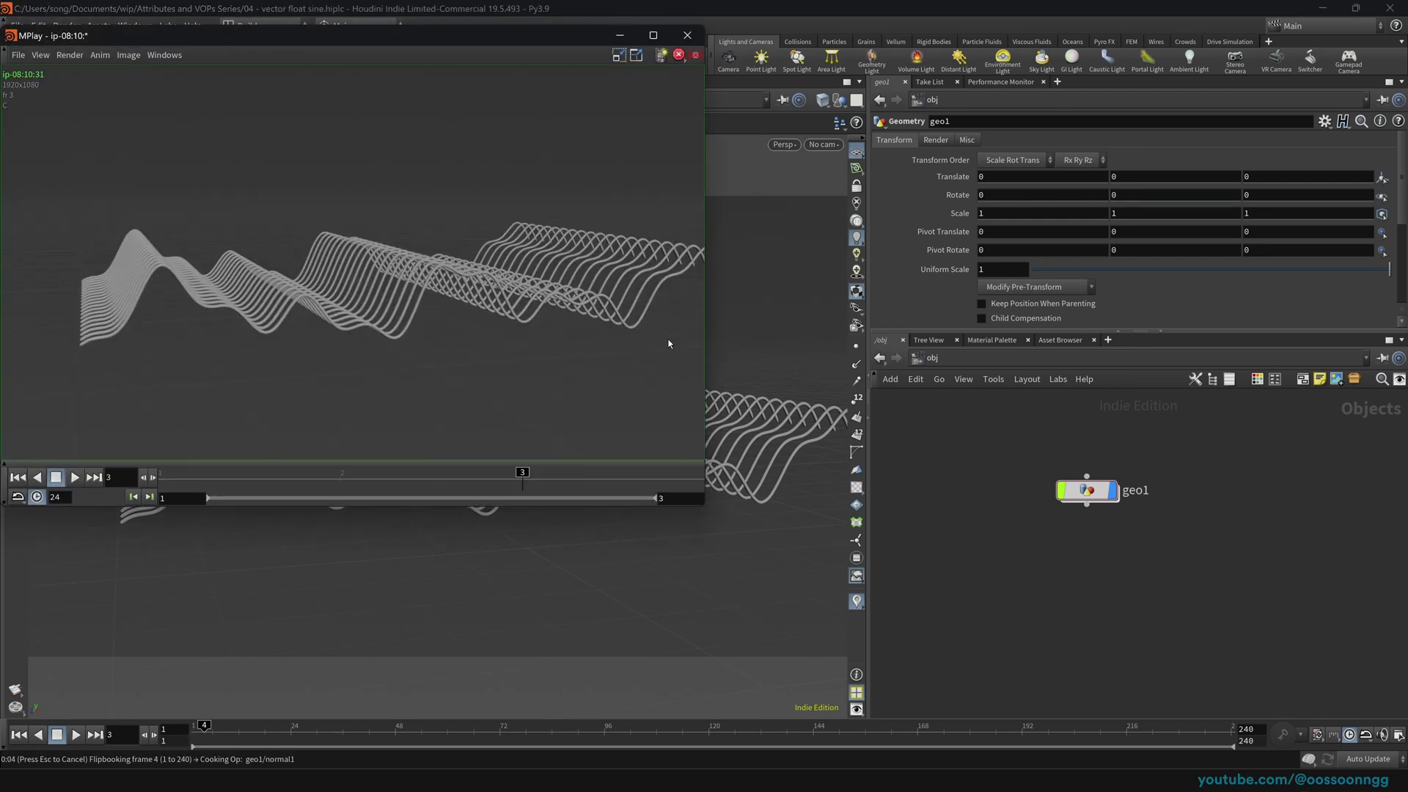
Step: Play the rendered flipbook frames in MPlay with its window moved clear of the parameters
{"action": "left_click_drag", "start_coordinate": [358, 47], "coordinate": [666, 169]}
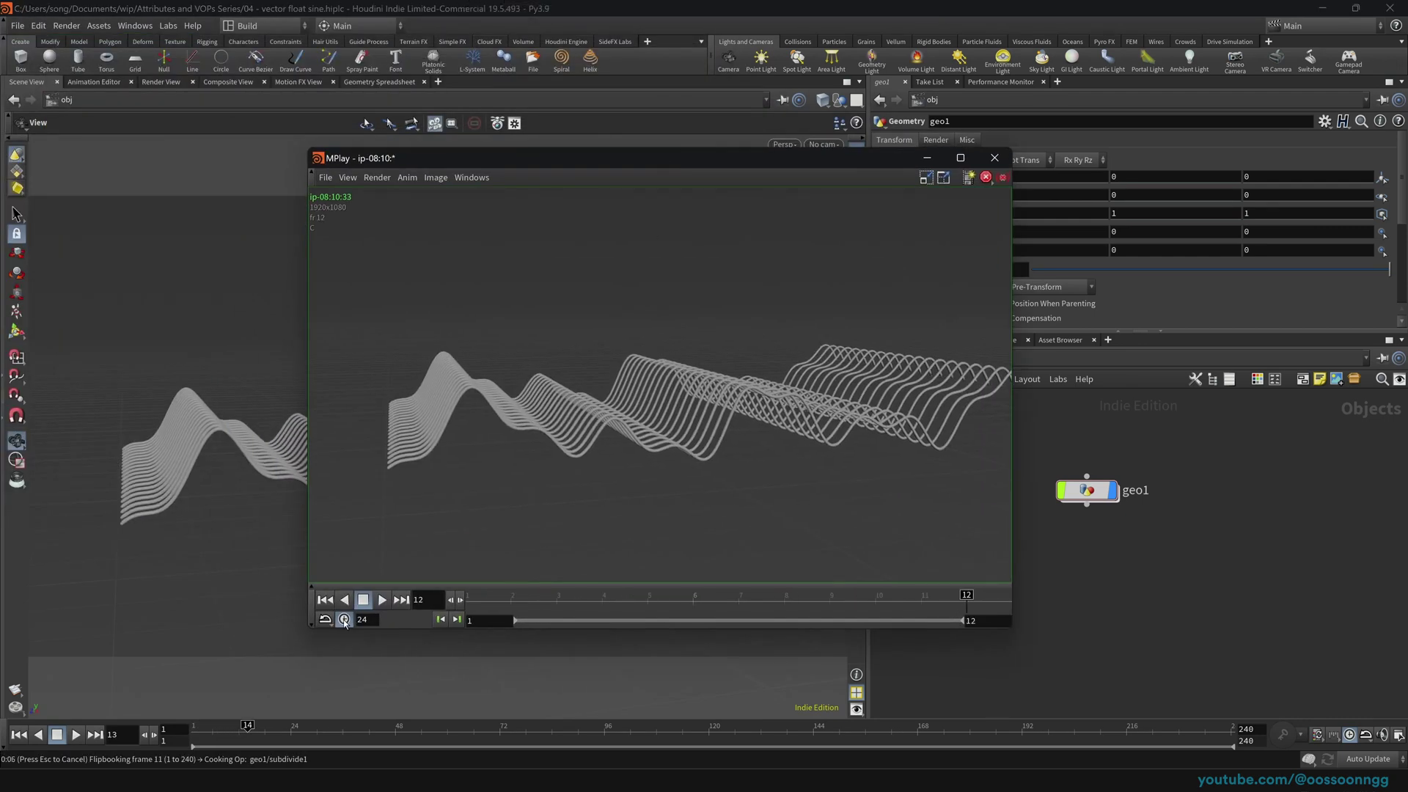
{"action": "left_click", "coordinate": [383, 601]}
{"action": "left_click_drag", "start_coordinate": [589, 156], "coordinate": [372, 173]}
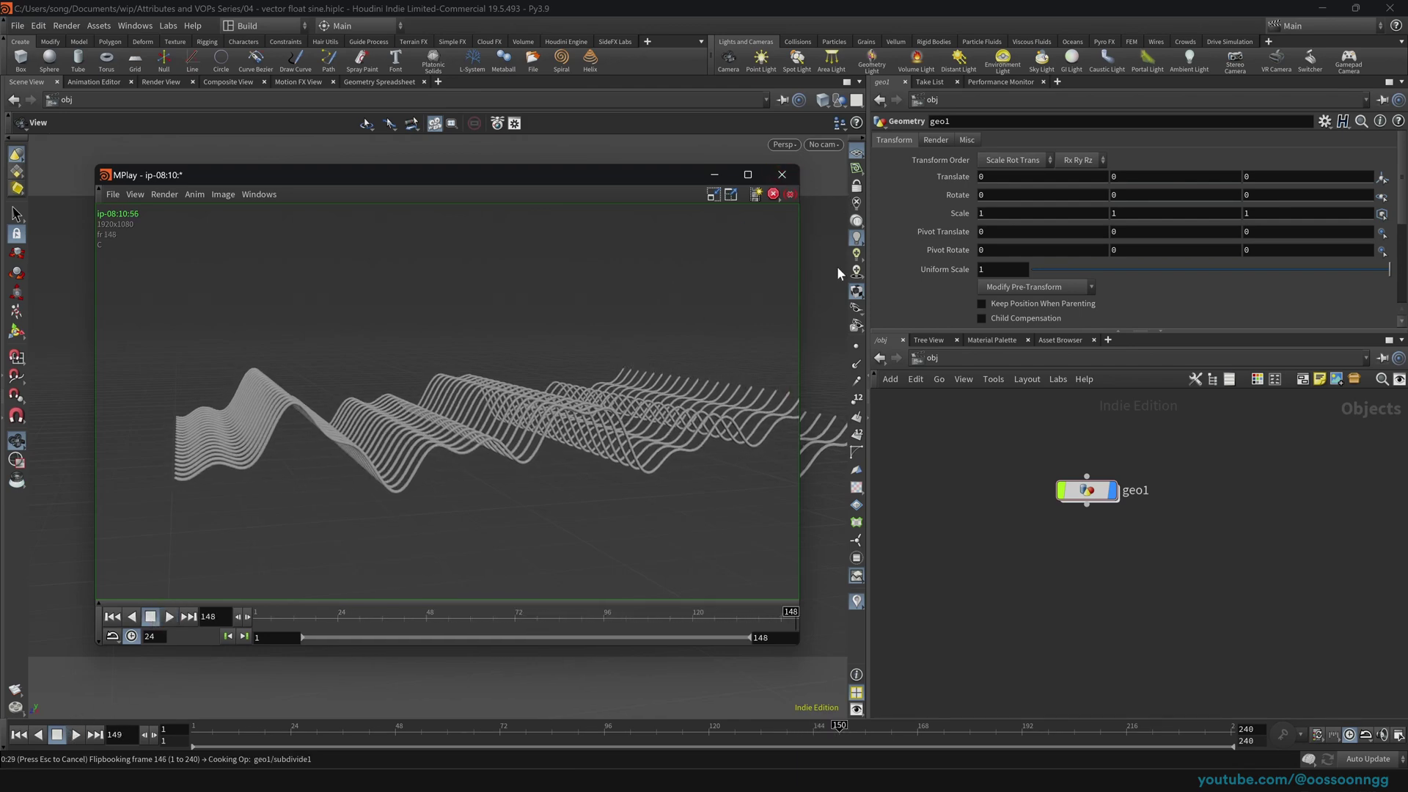
Step: End the flipbook and reopen attribvop1's network inside geo1
{"action": "left_click", "coordinate": [1354, 741]}
{"action": "left_click", "coordinate": [1087, 490]}
{"action": "key", "text": "Return"}
{"action": "middle_click_drag", "start_coordinate": [985, 497], "coordinate": [1014, 610]}
{"action": "middle_click_drag", "start_coordinate": [1000, 531], "coordinate": [996, 565]}
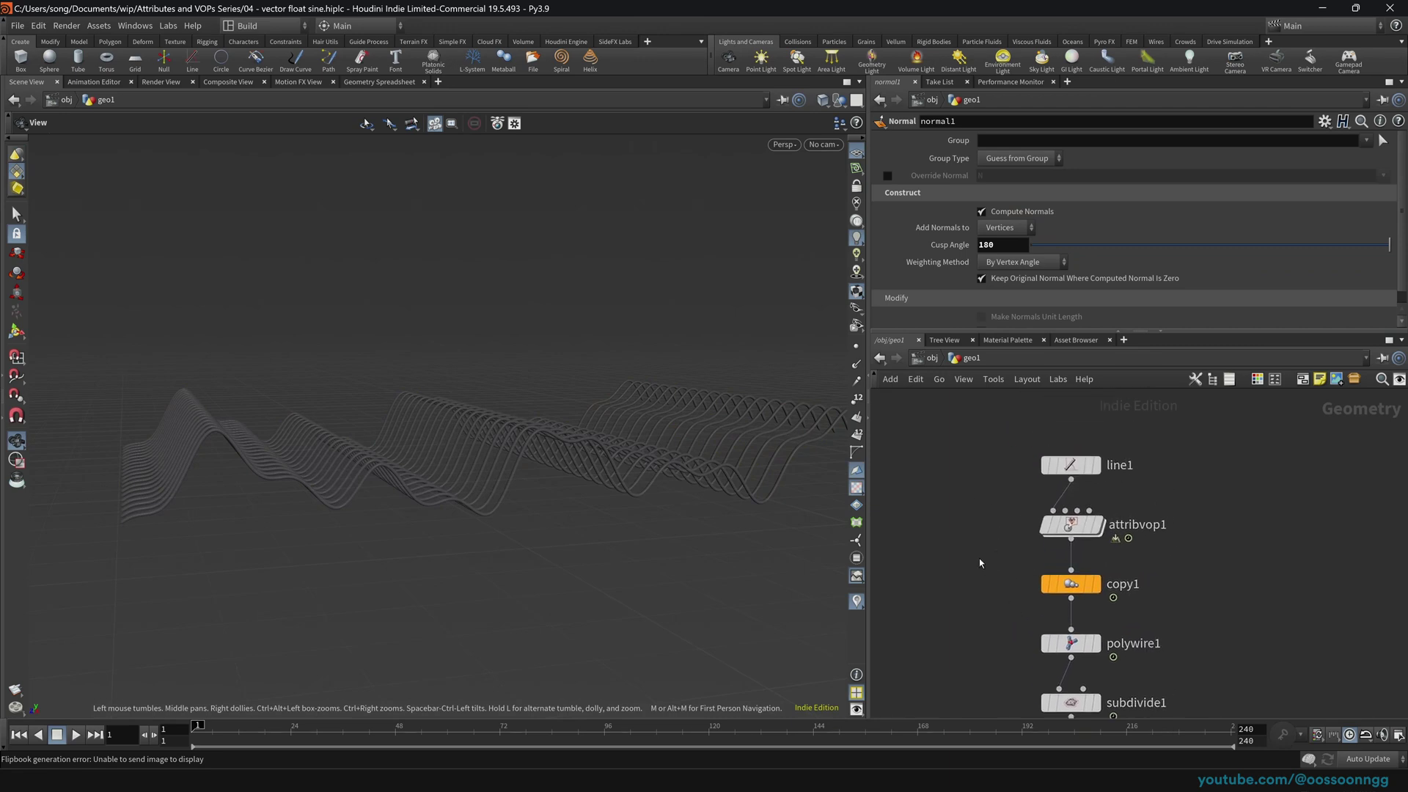
{"action": "left_click", "coordinate": [1067, 525]}
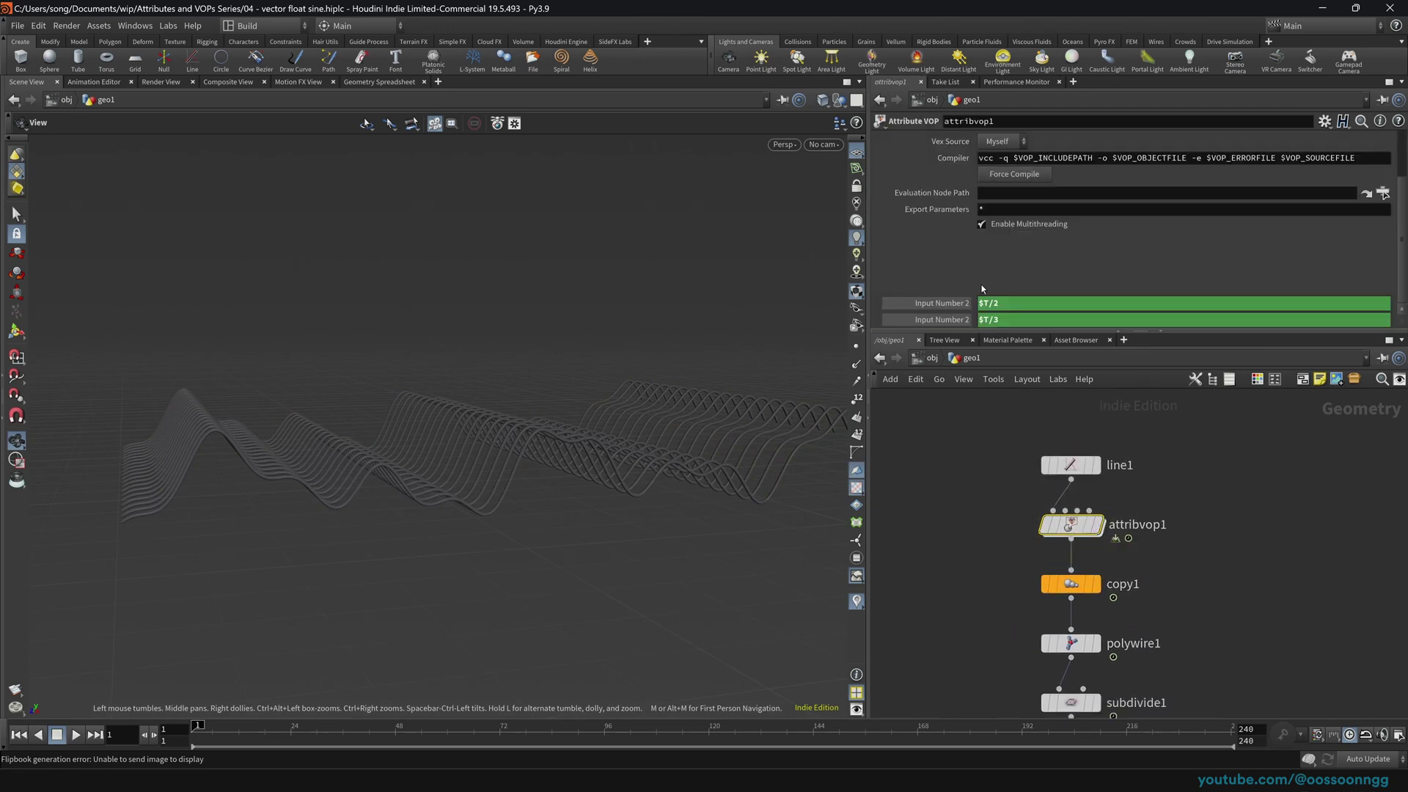
{"action": "double_click", "coordinate": [1078, 529]}
Step: Delete the unused addconst2 node and move add3 into its place in the second sine chain
{"action": "scroll", "coordinate": [1062, 505], "scroll_direction": "down", "scroll_amount": 3}
{"action": "middle_click_drag", "start_coordinate": [1145, 492], "coordinate": [1098, 511]}
{"action": "left_click", "coordinate": [1039, 529]}
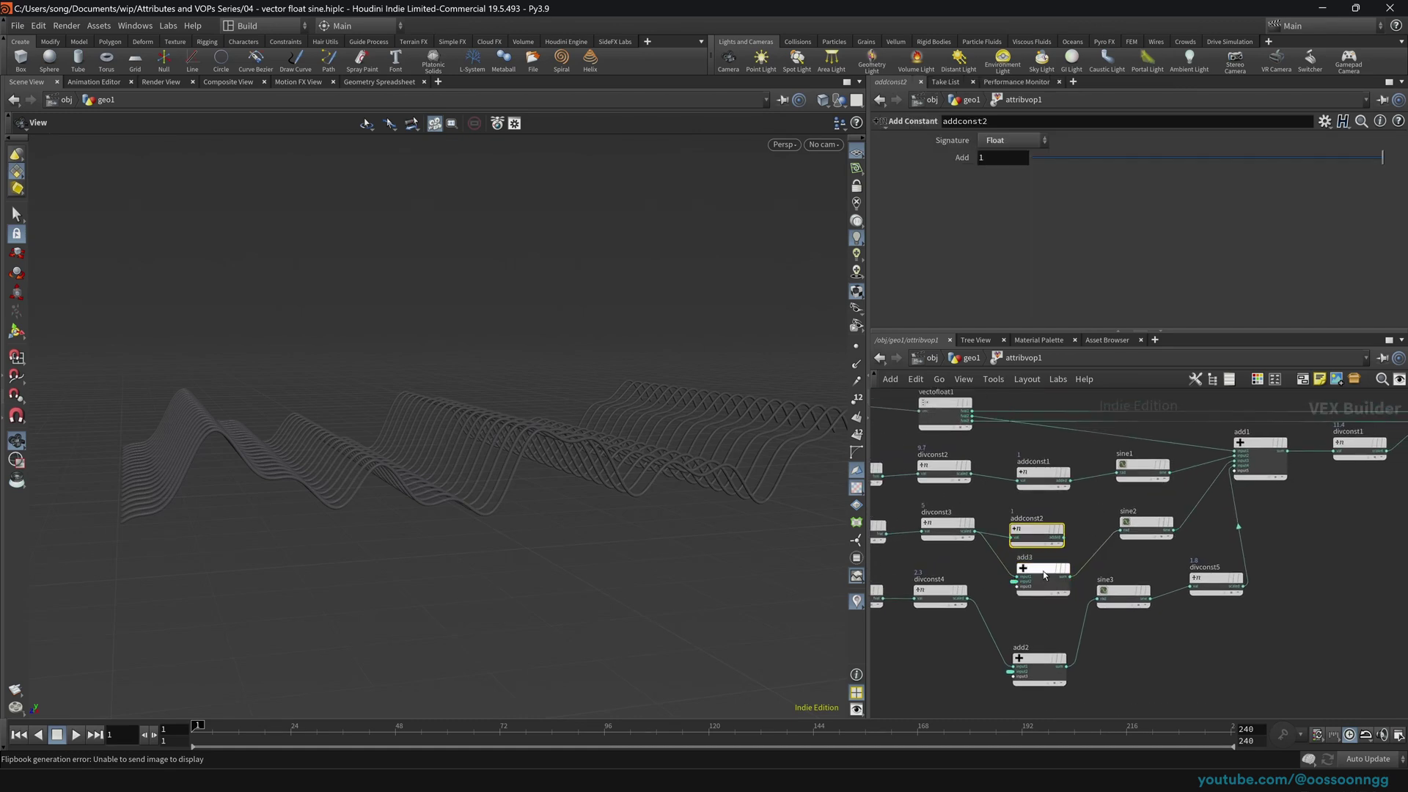
{"action": "key", "text": "Delete"}
{"action": "left_click_drag", "start_coordinate": [1045, 567], "coordinate": [1047, 528]}
Step: Examine the VOP network from geometryvopglobal1 and vectofloat1 across to floattovec1
{"action": "middle_click_drag", "start_coordinate": [1105, 500], "coordinate": [1067, 564]}
{"action": "mouse_move", "coordinate": [1280, 579]}
{"action": "middle_mouse_down"}
{"action": "mouse_move", "coordinate": [1218, 541]}
{"action": "mouse_move", "coordinate": [1260, 563]}
{"action": "middle_mouse_up"}
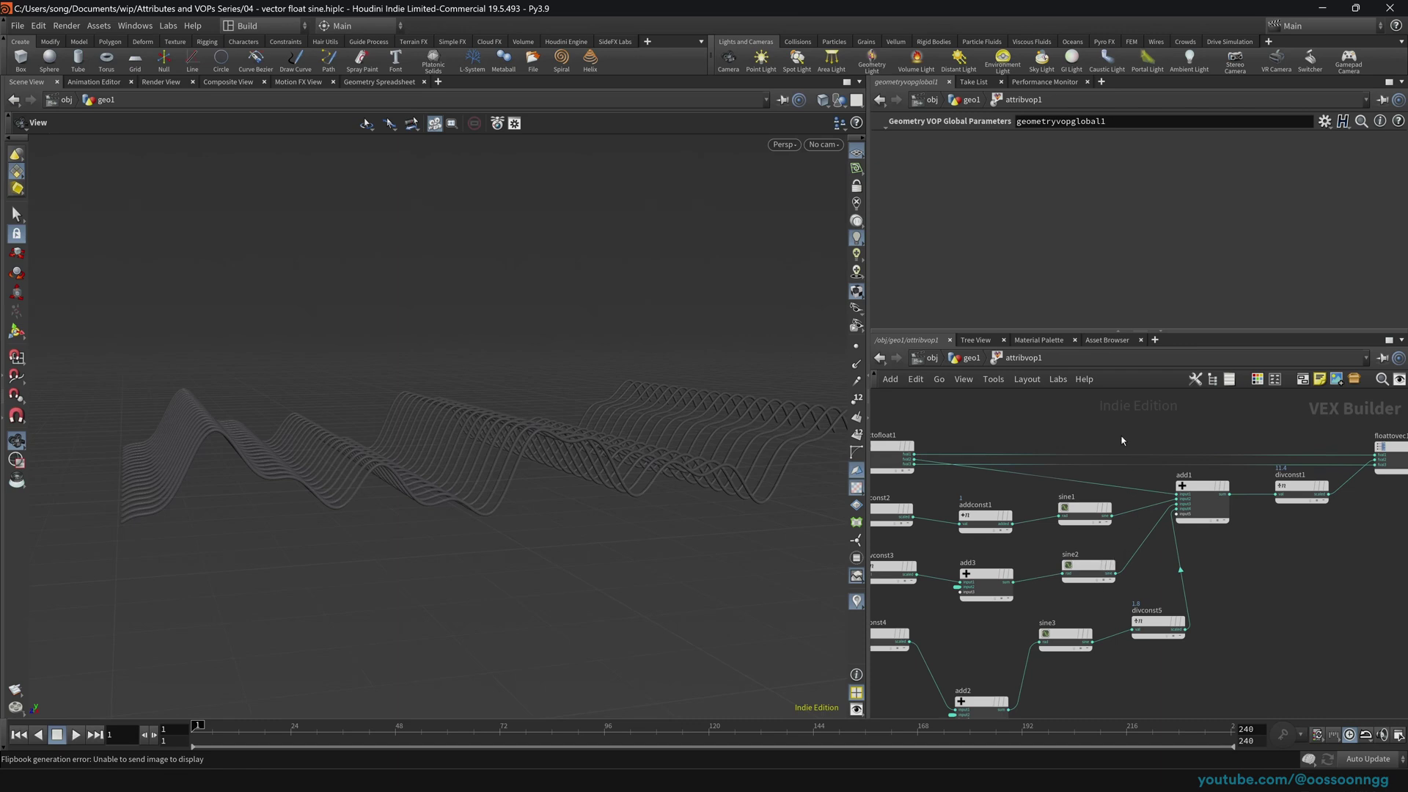
{"action": "middle_click_drag", "start_coordinate": [1123, 441], "coordinate": [1151, 438]}
{"action": "scroll", "coordinate": [1151, 438], "scroll_direction": "down", "scroll_amount": 2}
{"action": "scroll", "coordinate": [958, 442], "scroll_direction": "up", "scroll_amount": 2}
{"action": "middle_click_drag", "start_coordinate": [1017, 443], "coordinate": [1089, 443]}
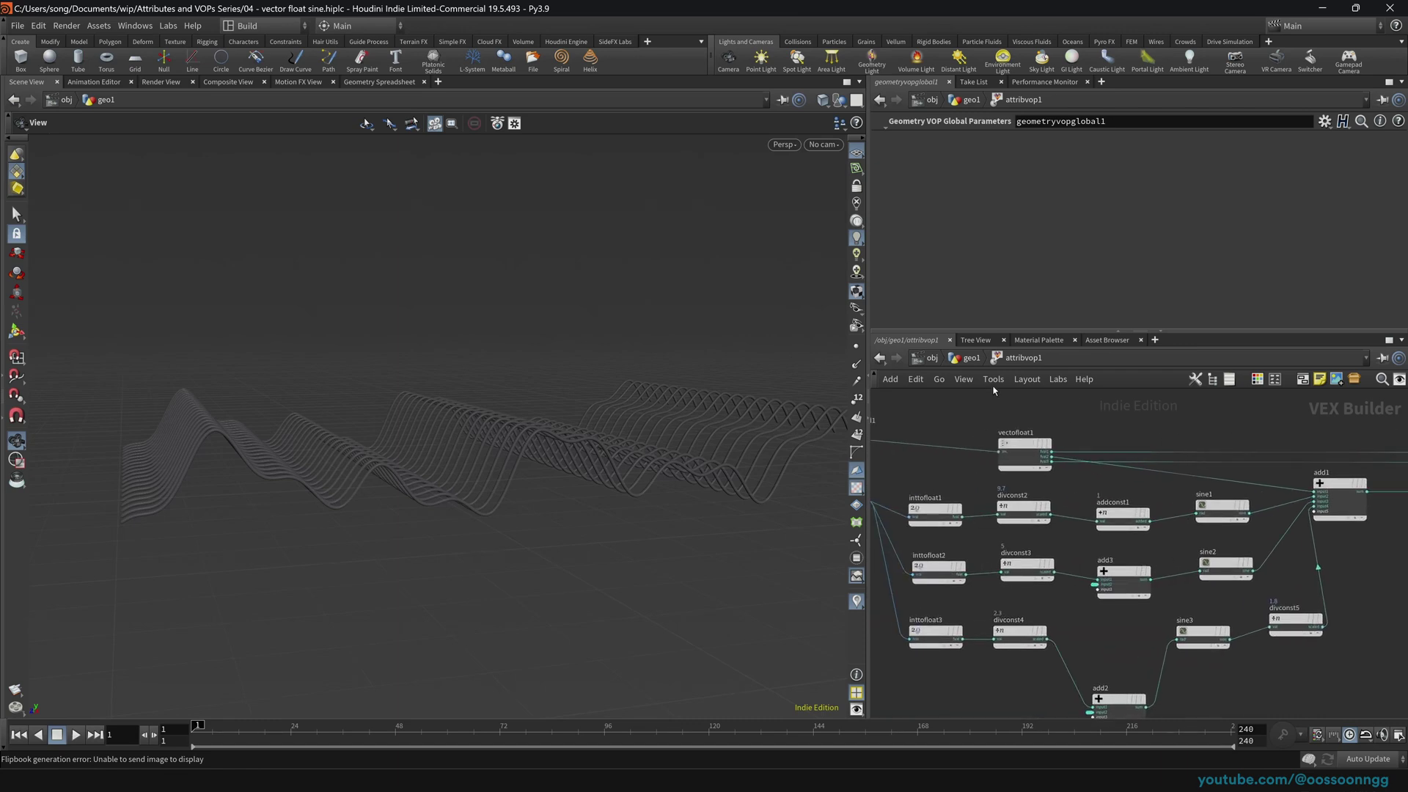
{"action": "key", "text": "h"}
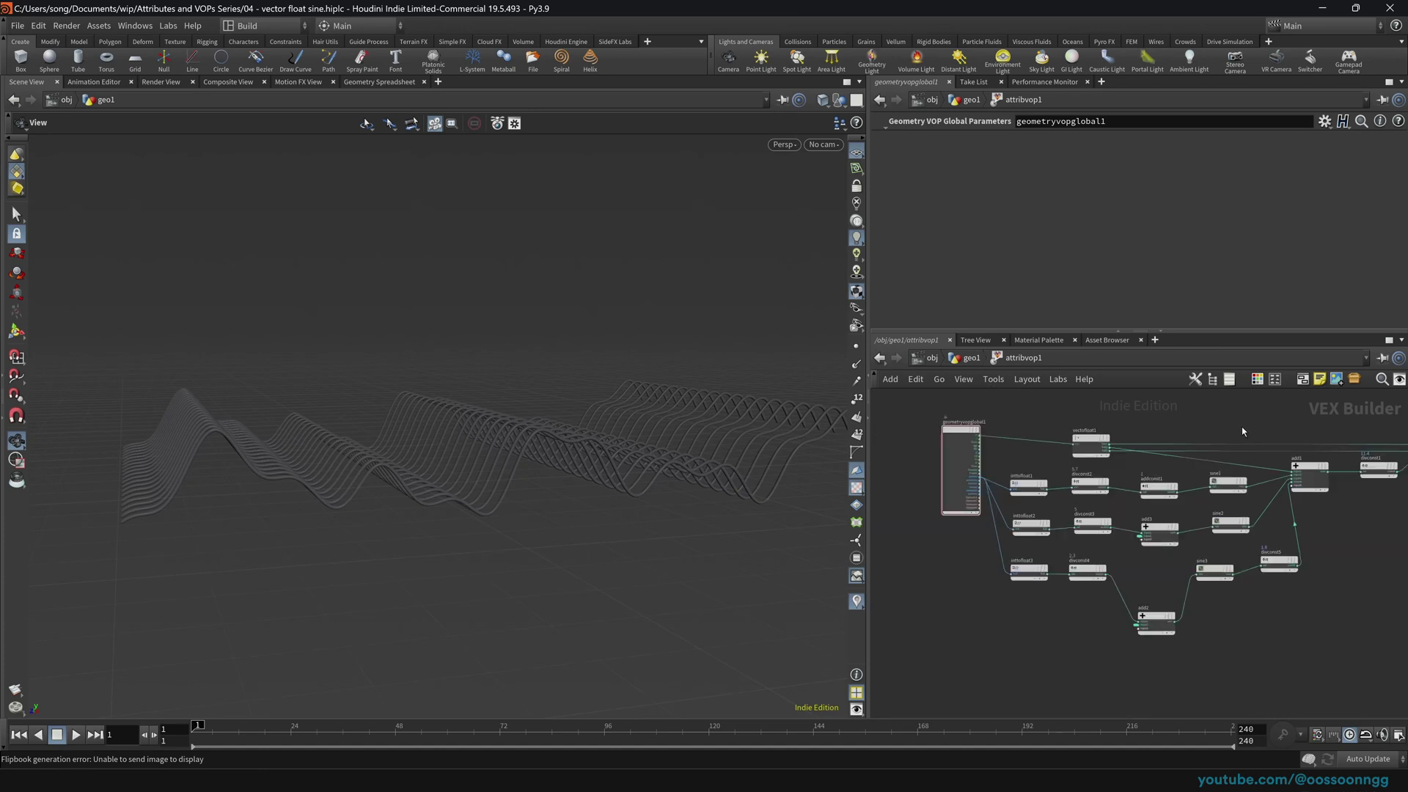
{"action": "scroll", "coordinate": [1012, 427], "scroll_direction": "up", "scroll_amount": 3}
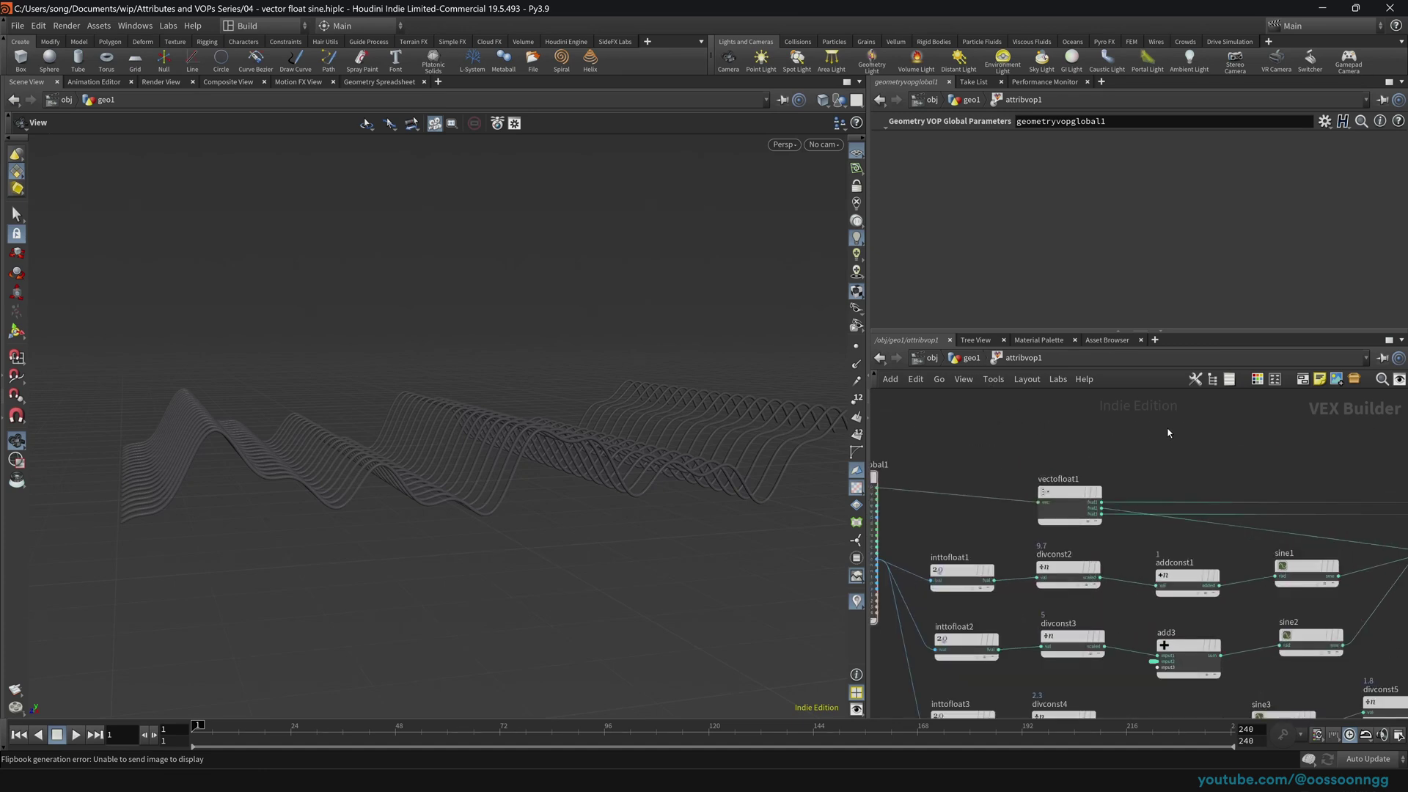
{"action": "left_click_drag", "start_coordinate": [1057, 497], "coordinate": [1066, 486]}
{"action": "middle_click_drag", "start_coordinate": [1133, 449], "coordinate": [1239, 434]}
{"action": "middle_click_drag", "start_coordinate": [1365, 444], "coordinate": [1329, 440]}
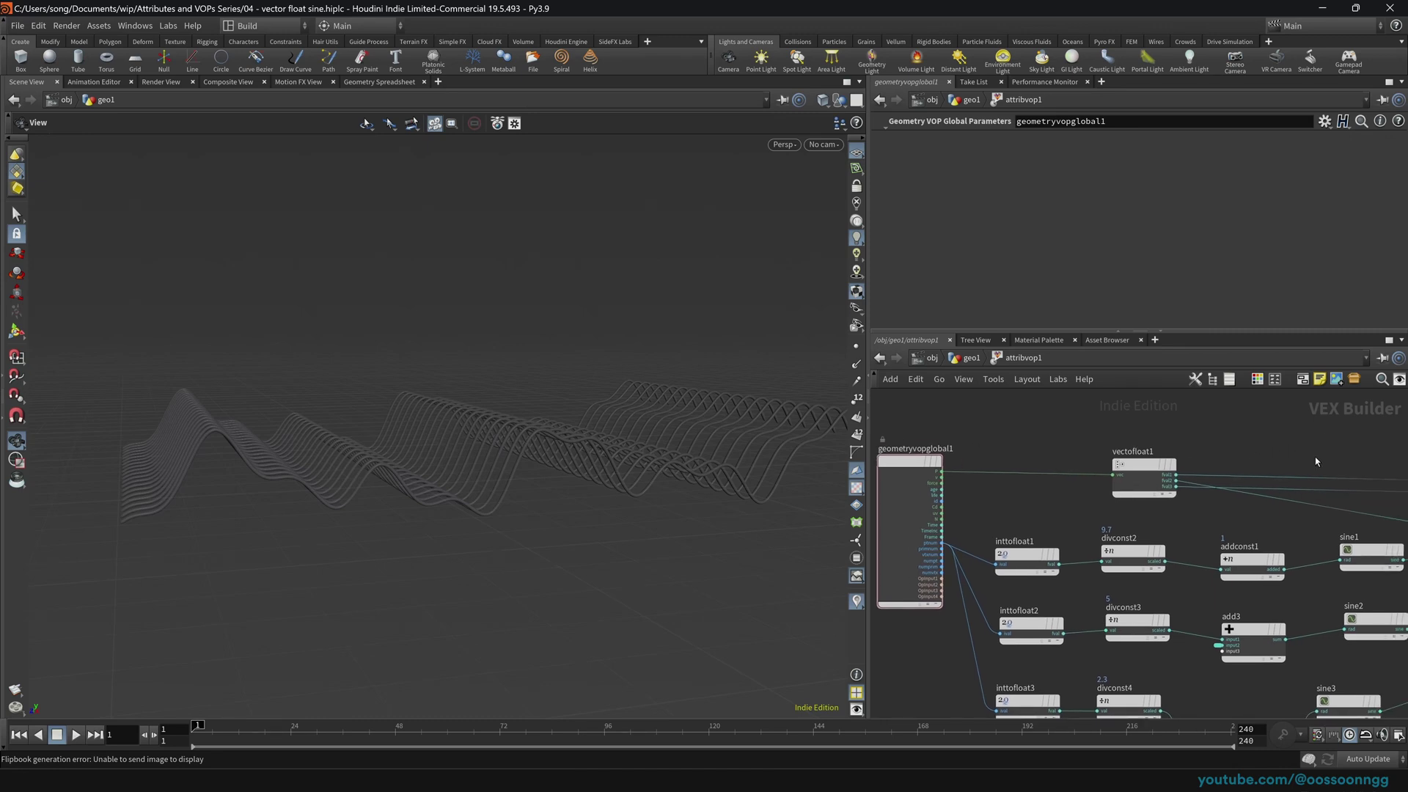
{"action": "middle_click_drag", "start_coordinate": [1318, 460], "coordinate": [1128, 455]}
{"action": "left_click_drag", "start_coordinate": [957, 503], "coordinate": [959, 505]}
{"action": "middle_click_drag", "start_coordinate": [1352, 444], "coordinate": [1144, 441]}
{"action": "left_click", "coordinate": [1333, 486]}
Step: Examine the three ptnum chains through their integer-to-float, divide, add and sine nodes to the geometry output
{"action": "middle_click_drag", "start_coordinate": [963, 484], "coordinate": [1252, 433]}
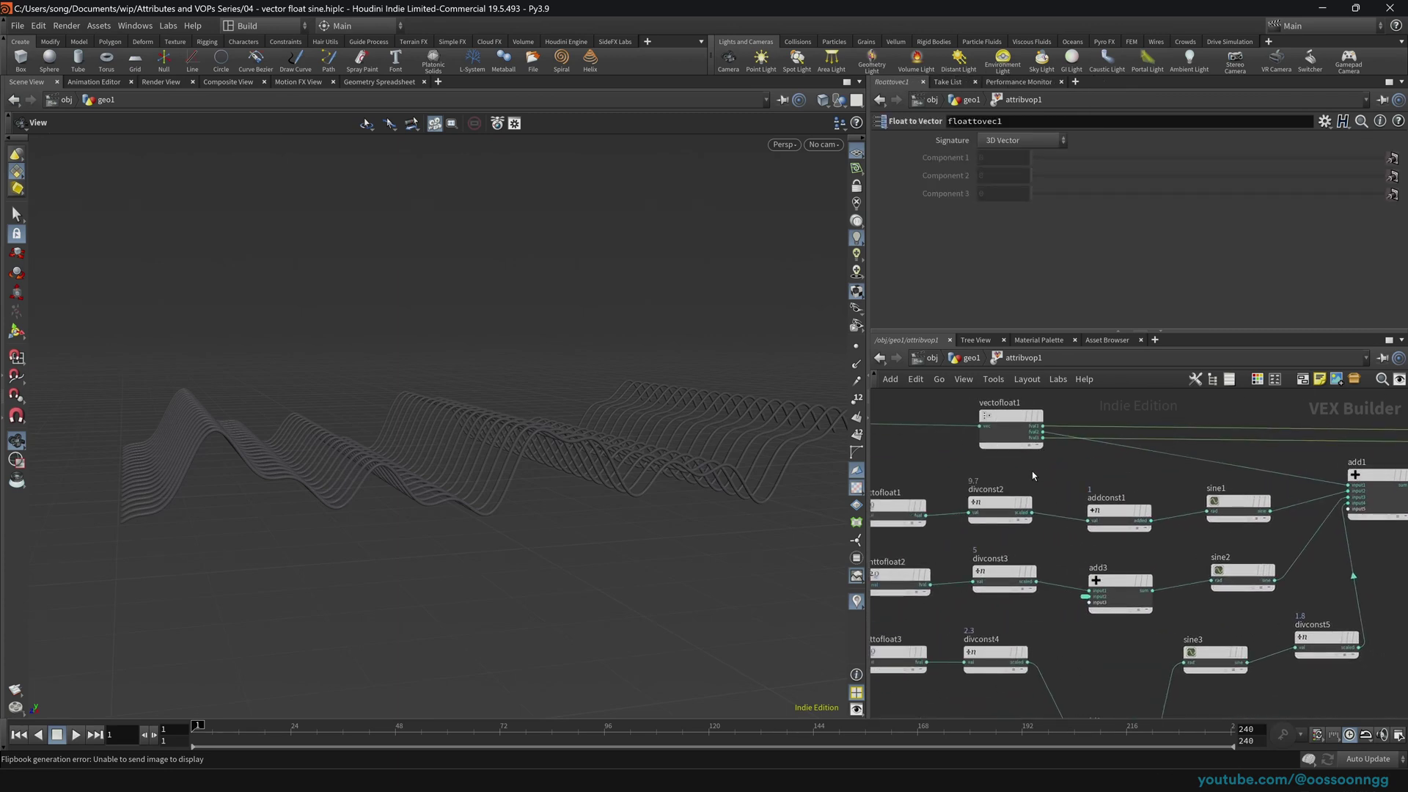
{"action": "middle_click_drag", "start_coordinate": [1032, 476], "coordinate": [1226, 463]}
{"action": "scroll", "coordinate": [1051, 480], "scroll_direction": "up", "scroll_amount": 3}
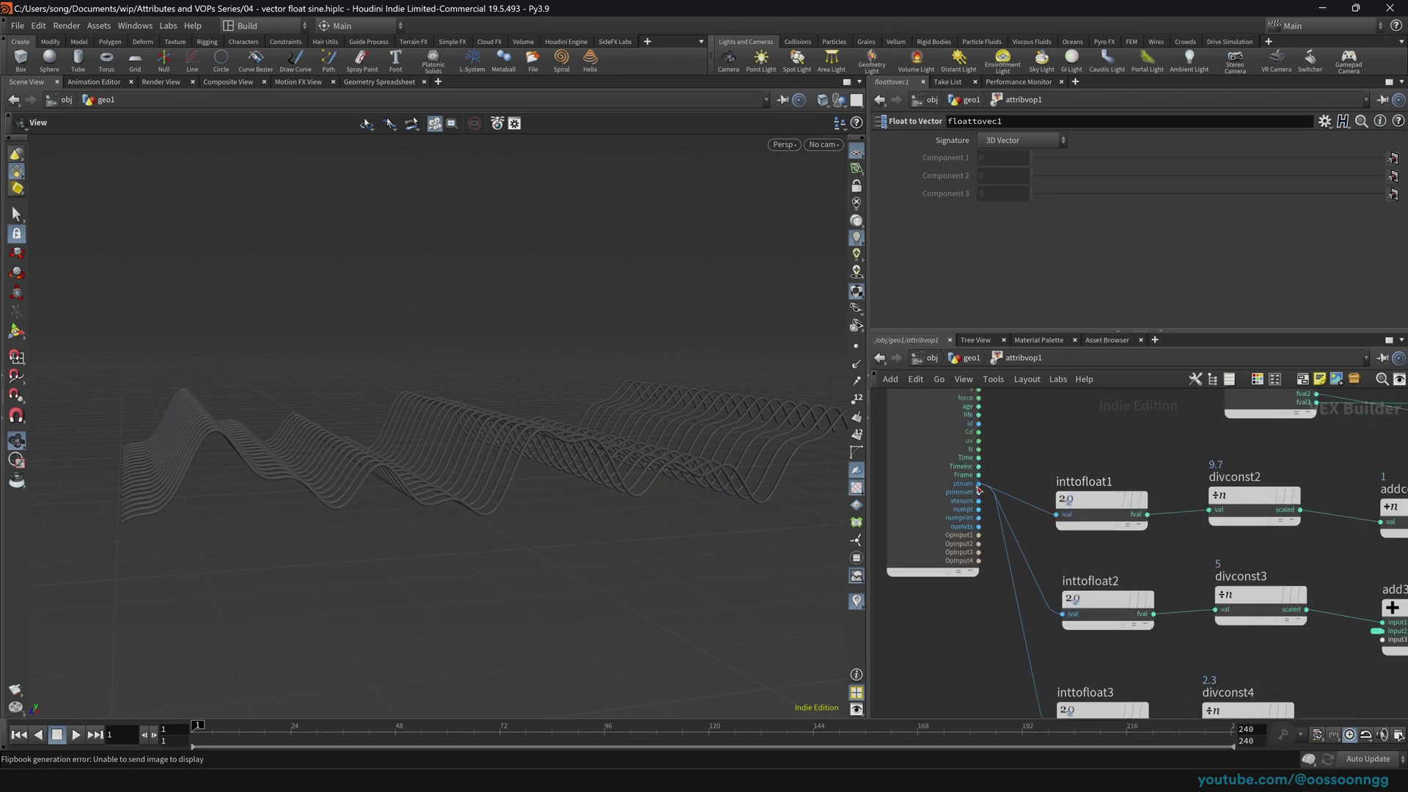
{"action": "scroll", "coordinate": [1102, 465], "scroll_direction": "down", "scroll_amount": 3}
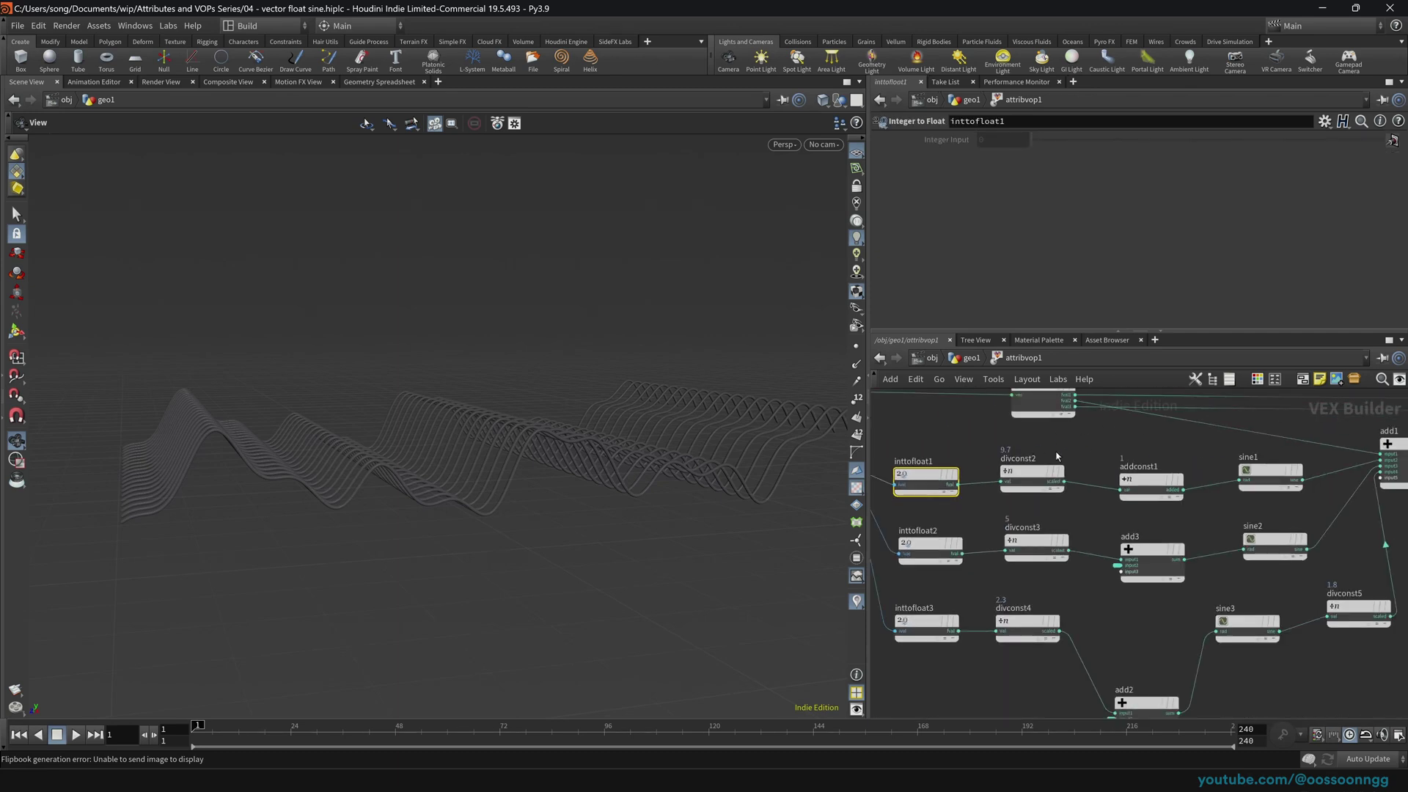
{"action": "left_click_drag", "start_coordinate": [998, 446], "coordinate": [1069, 644]}
{"action": "left_click", "coordinate": [1148, 655]}
{"action": "left_click_drag", "start_coordinate": [1155, 701], "coordinate": [1156, 624]}
{"action": "middle_click_drag", "start_coordinate": [1220, 531], "coordinate": [944, 667]}
{"action": "left_click_drag", "start_coordinate": [560, 447], "coordinate": [520, 440]}
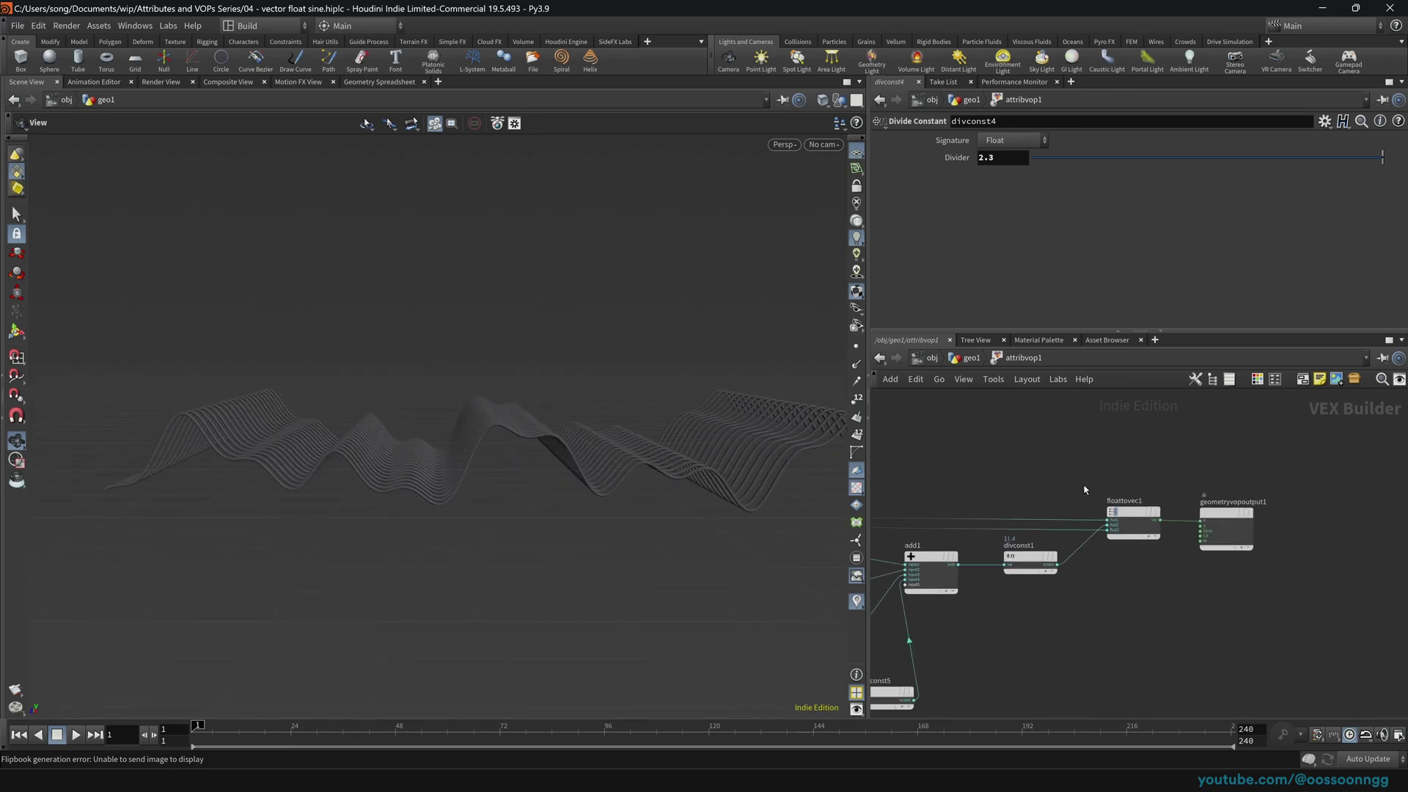
Step: Leave attribvop1, review the downstream nodes in geo1, and inspect the wires at object level
{"action": "key", "text": "u"}
{"action": "left_click", "coordinate": [981, 525]}
{"action": "middle_click_drag", "start_coordinate": [976, 612], "coordinate": [1015, 465]}
{"action": "left_click_drag", "start_coordinate": [966, 592], "coordinate": [1100, 623]}
{"action": "left_click", "coordinate": [931, 359]}
{"action": "left_click", "coordinate": [978, 506]}
{"action": "mouse_move", "coordinate": [561, 438]}
{"action": "left_mouse_down"}
{"action": "mouse_move", "coordinate": [563, 423]}
{"action": "mouse_move", "coordinate": [553, 429]}
{"action": "left_mouse_up"}
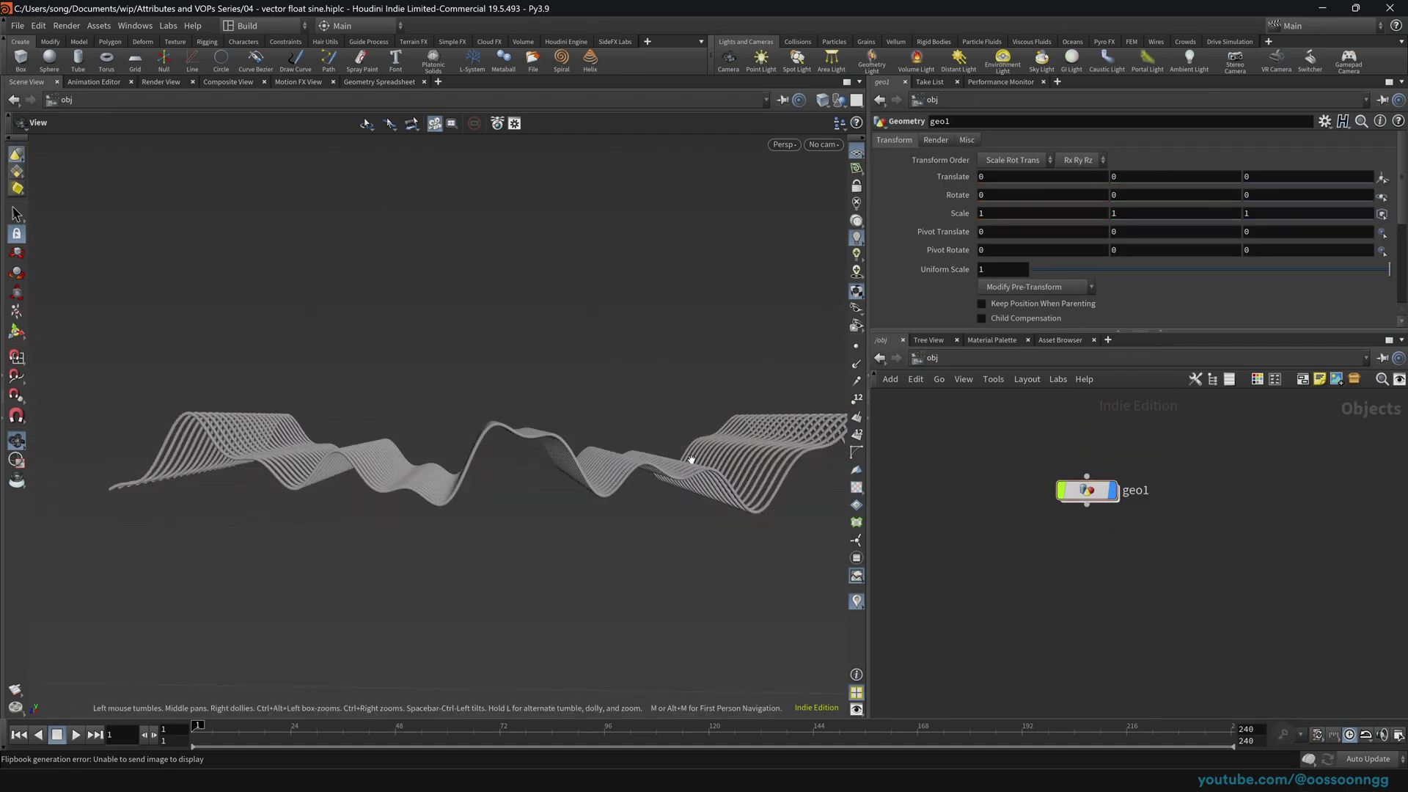